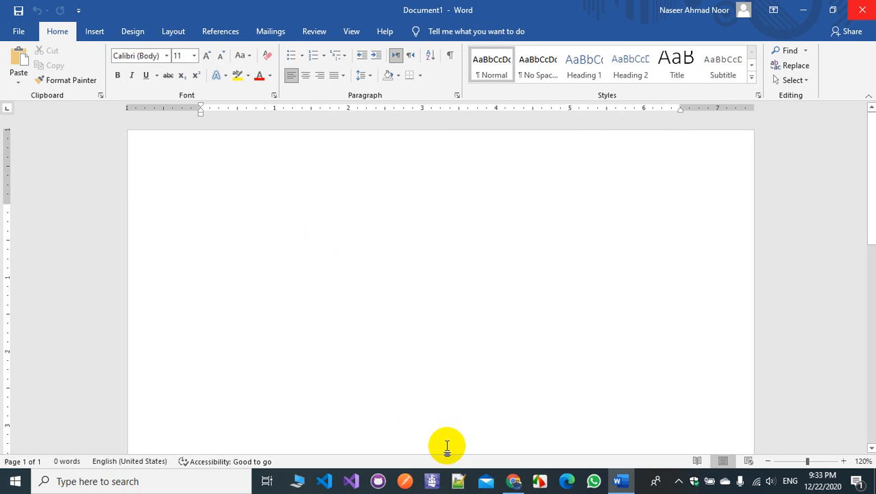
Switch to Chrome and search Google for "what is MS word" in a new tab.
mouse_move(514, 487)
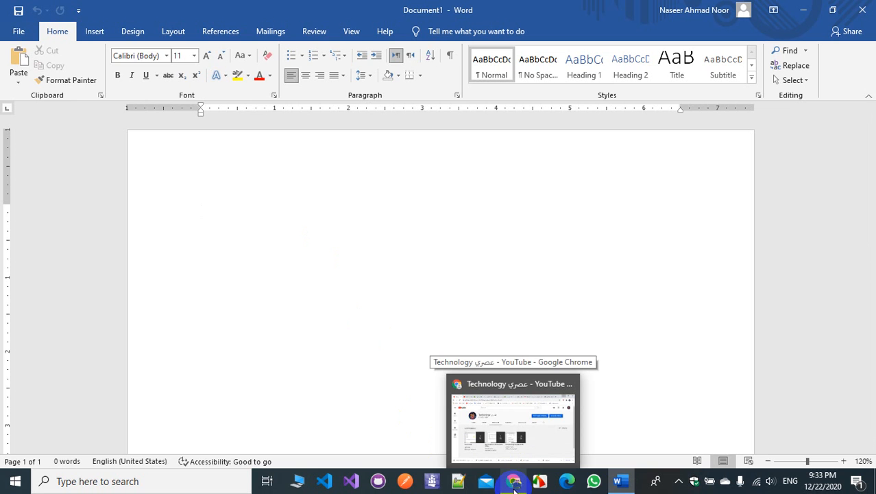
left_click(515, 489)
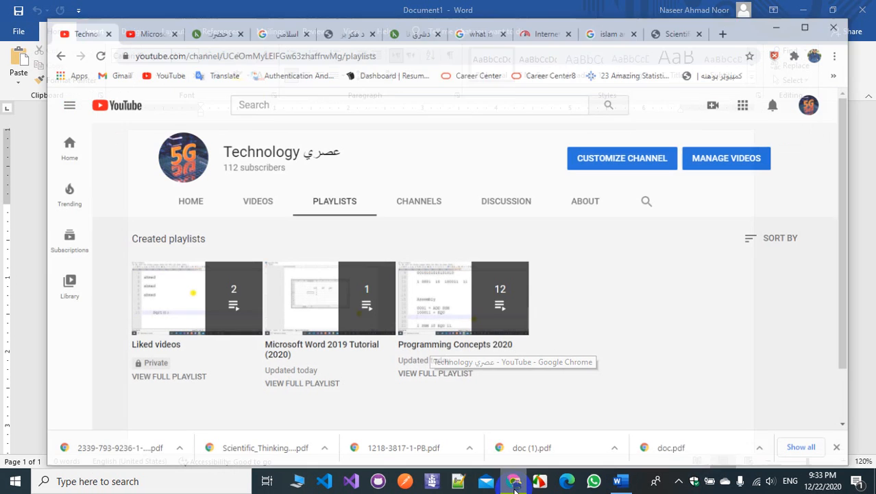
left_click(727, 22)
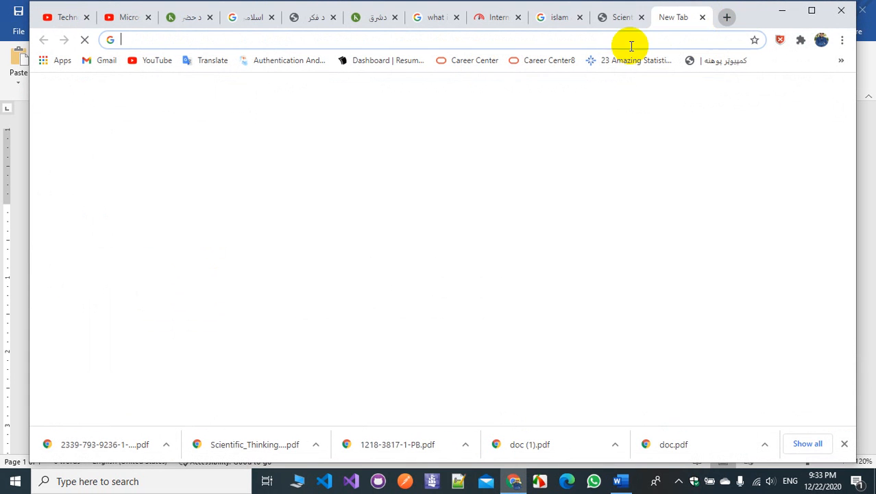
type("wha")
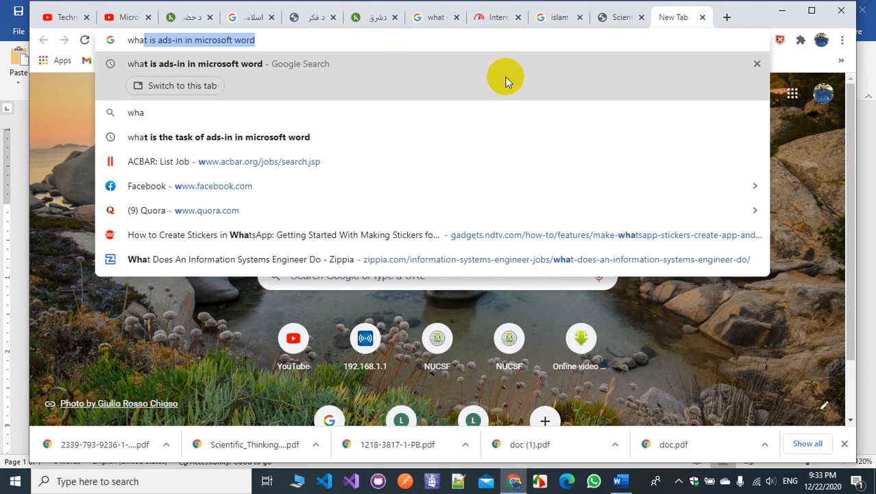
type("t is MS word")
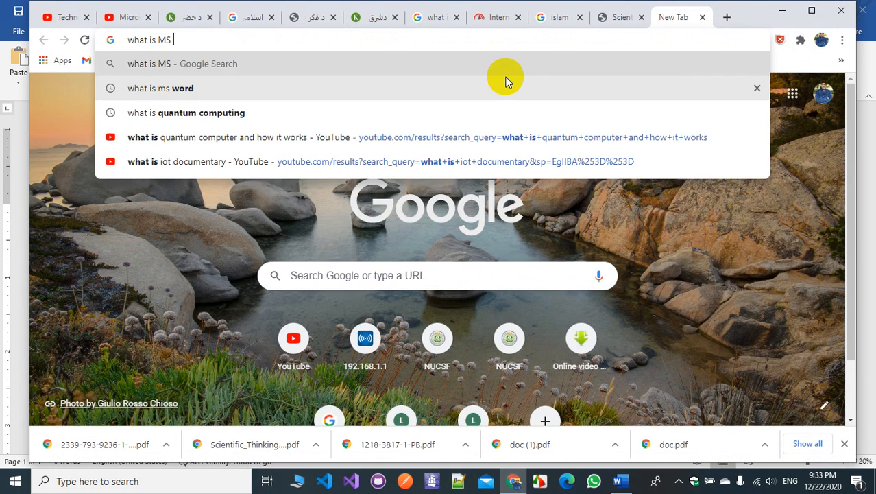
key("Return")
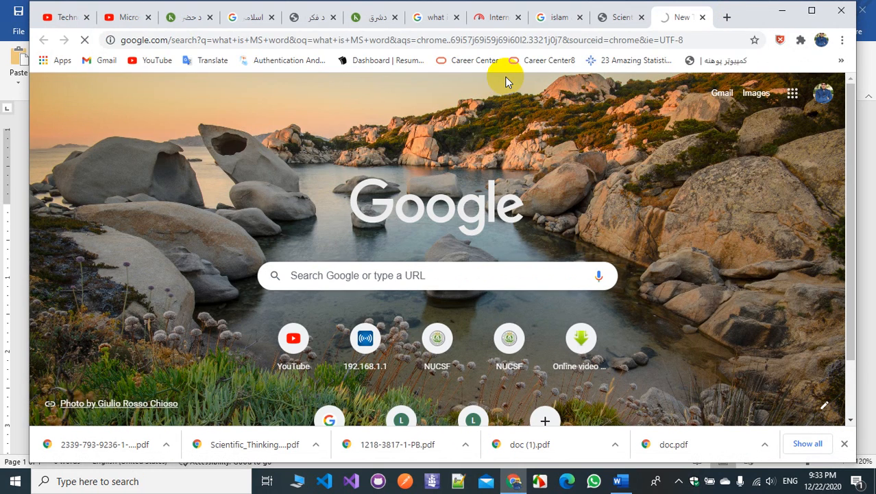
left_click_drag(505, 83, 505, 140)
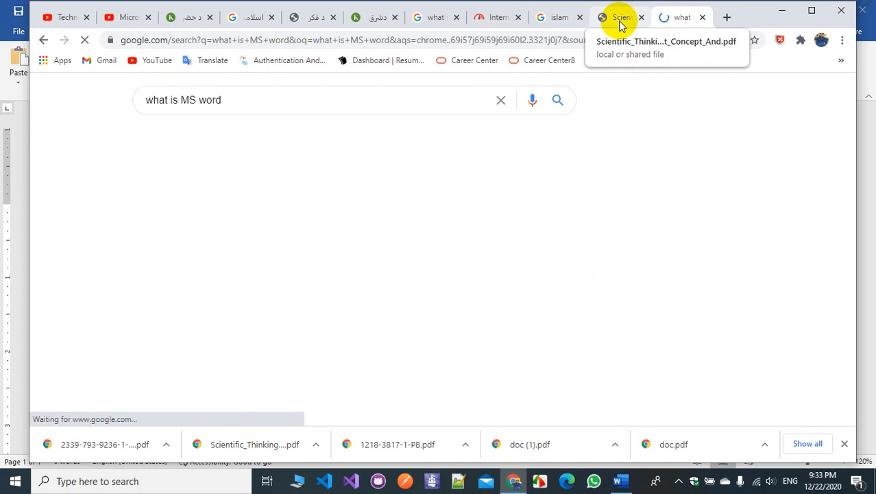
Copy the Microsoft Word description from the knowledge panel beside the search results, leaving out the Wikipedia link.
scroll(591, 343, "down", 2)
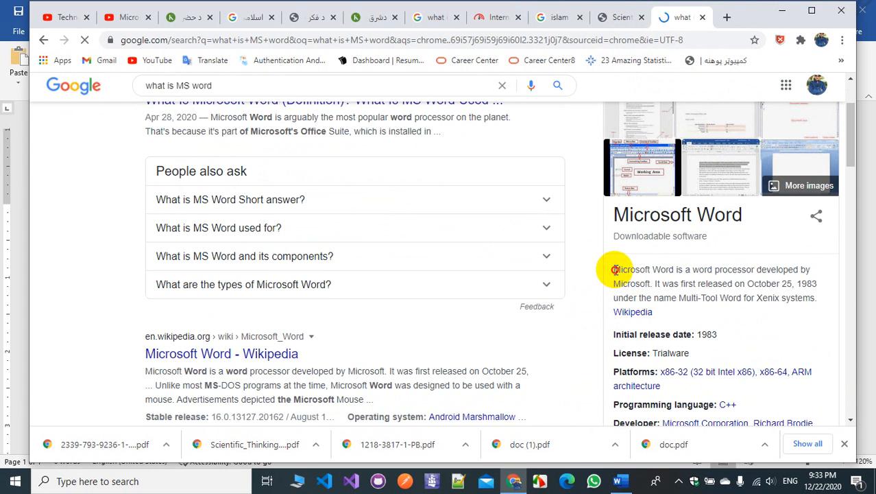
left_click_drag(614, 269, 816, 297)
key("ctrl+c")
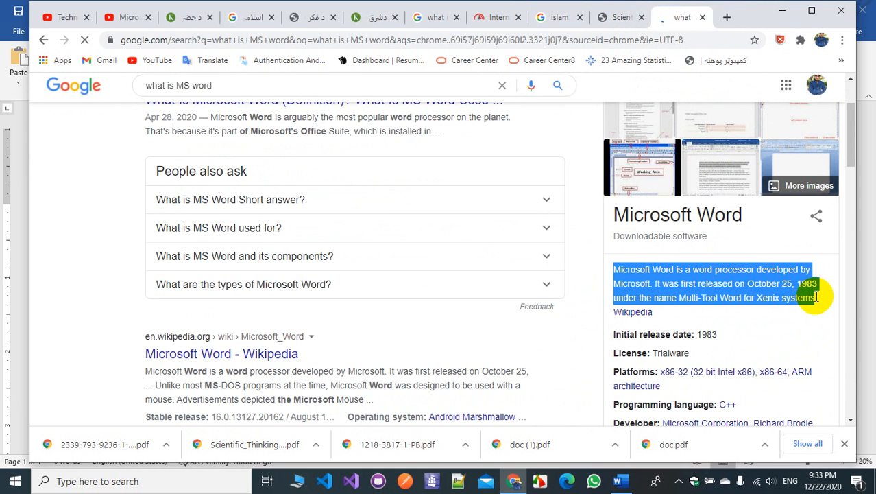
Return to the blank Word document, paste the copied description with merged formatting, and add two line breaks after it.
left_click(783, 11)
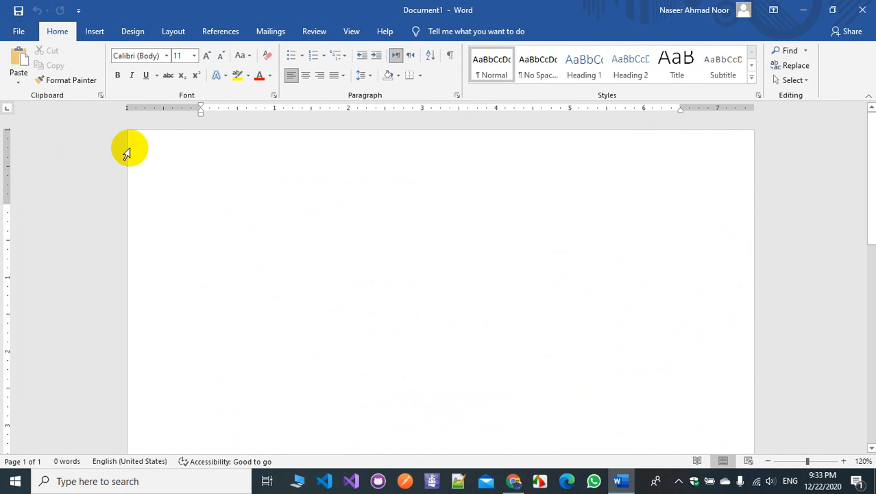
left_click(19, 77)
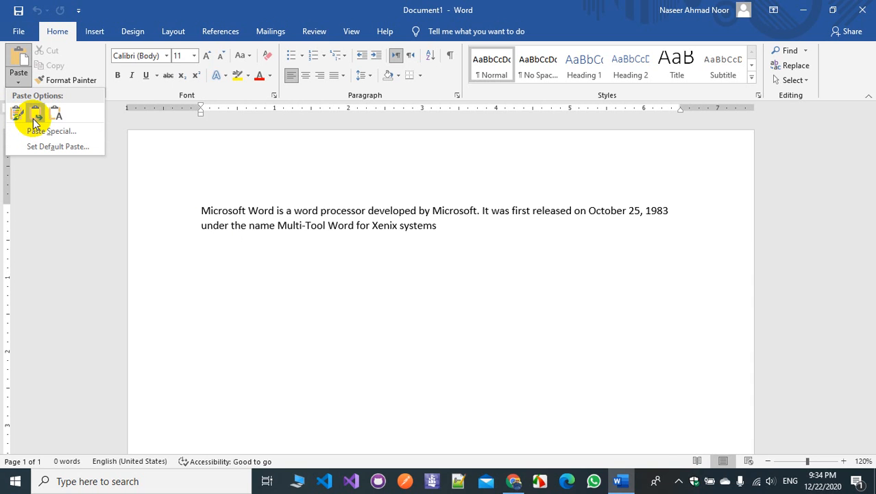
left_click(33, 118)
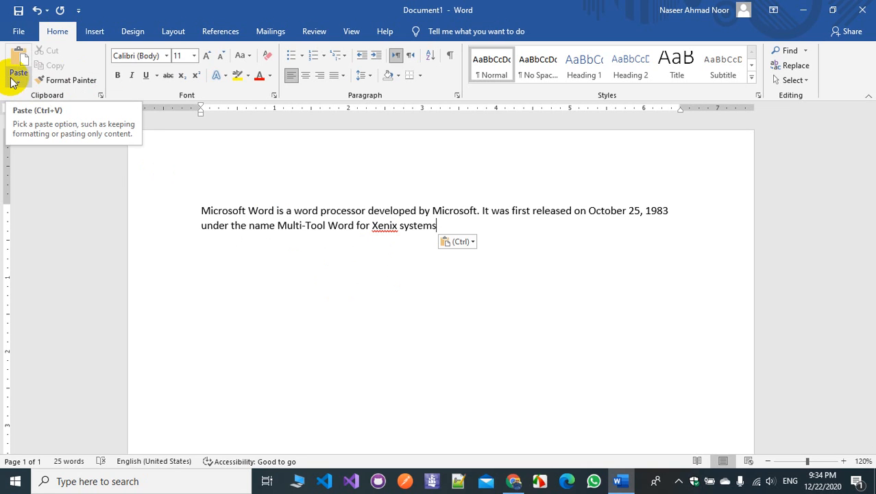
key("Return")
key("Return")
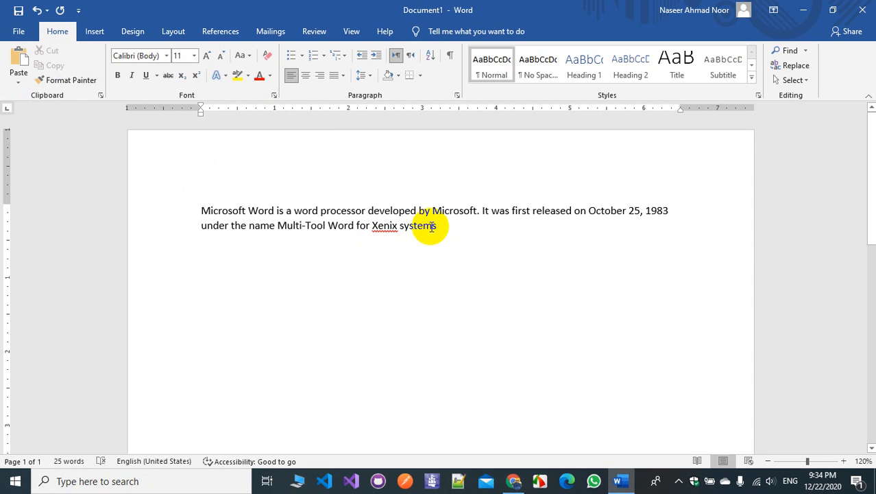
Copy the whole description paragraph and paste it as a picture below the original text.
left_click_drag(436, 226, 213, 209)
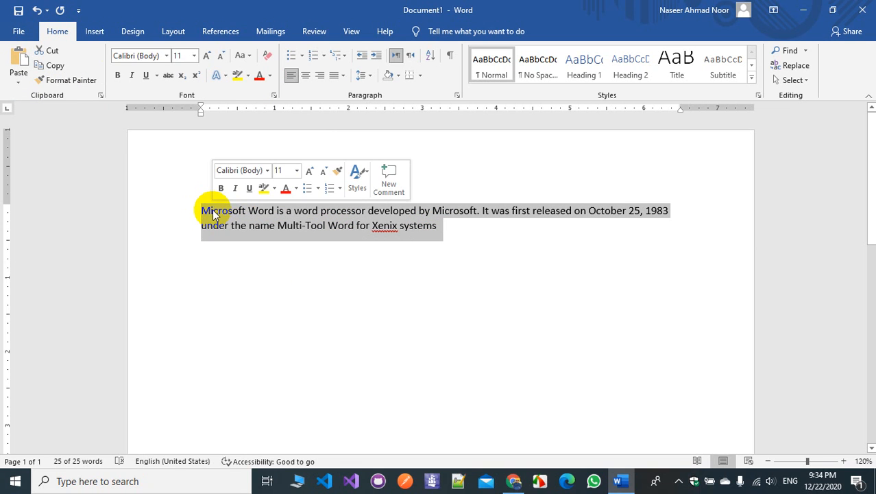
left_click(51, 65)
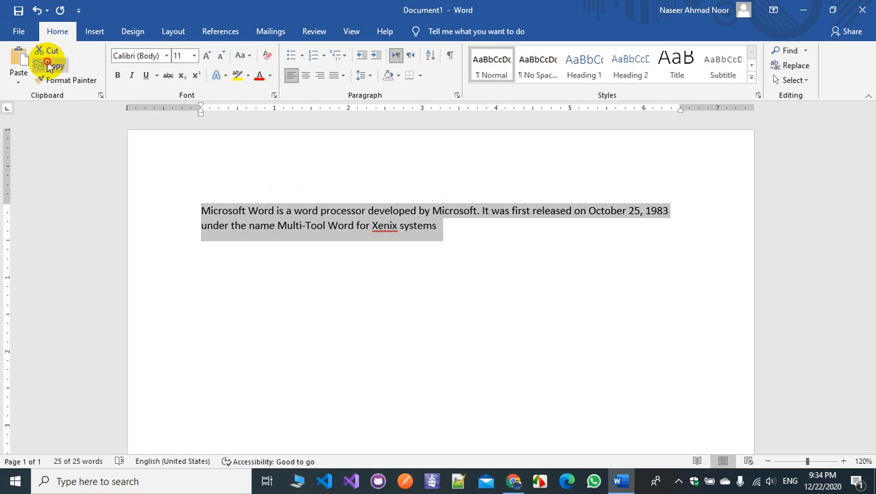
left_click(354, 322)
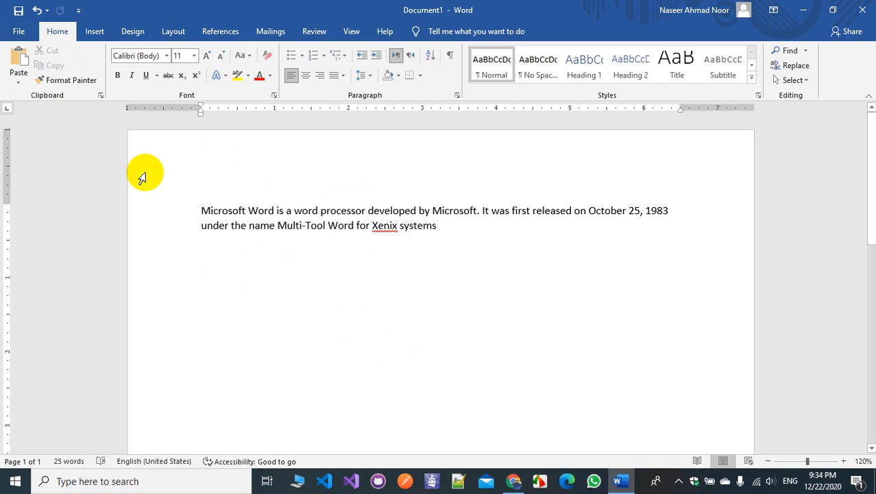
left_click(26, 81)
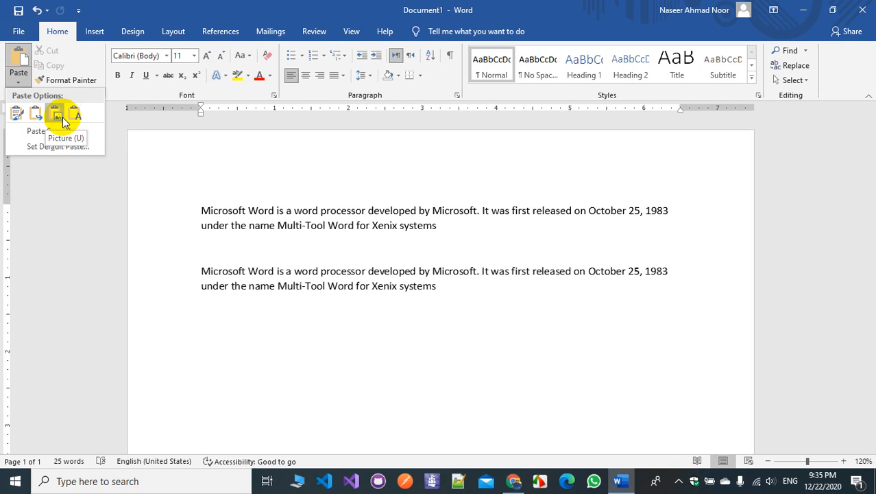
left_click(61, 121)
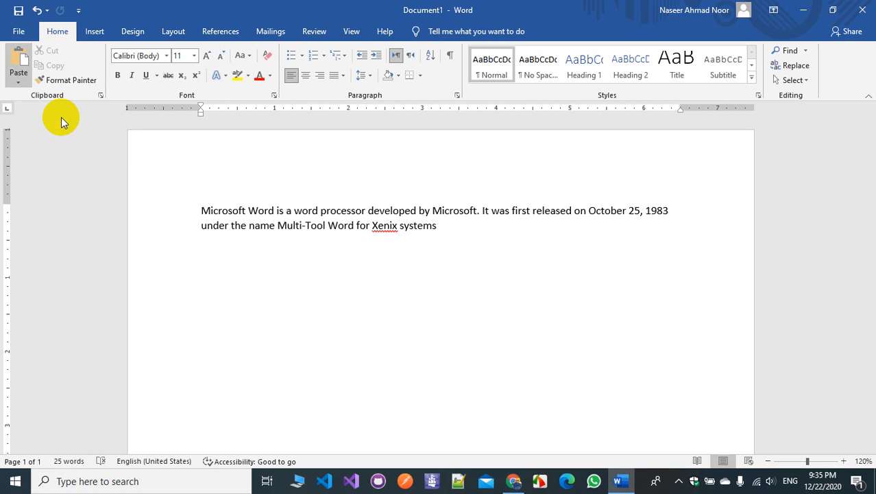
Shrink the pasted text picture to about 0.43" by 5.47" and give it a rounded picture style with reflection.
left_click(342, 288)
mouse_move(334, 280)
left_mouse_down()
mouse_move(334, 332)
mouse_move(326, 285)
left_mouse_up()
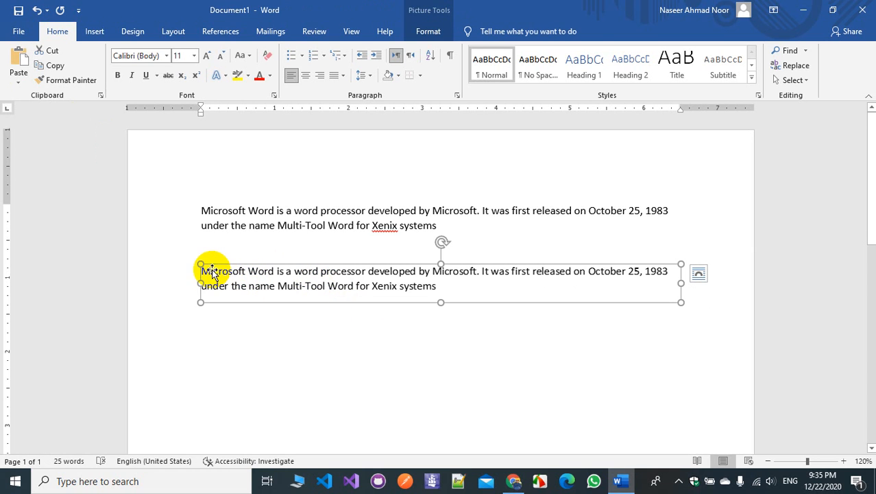
left_click_drag(211, 272, 280, 280)
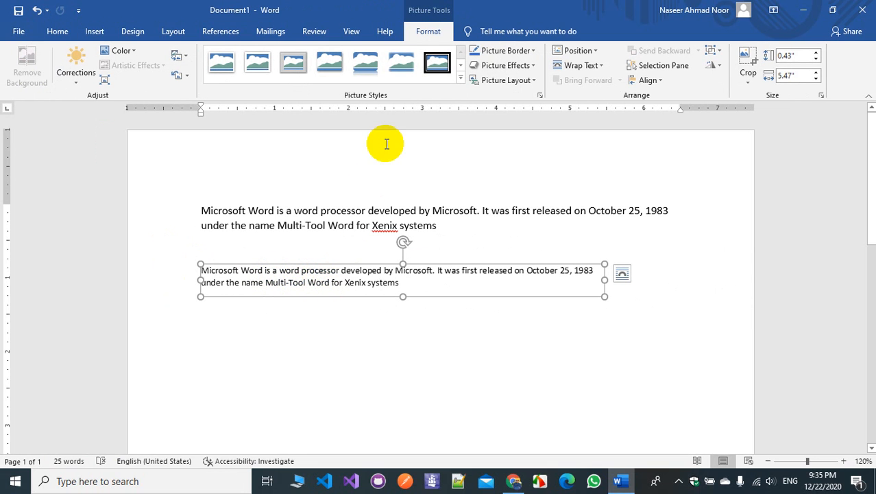
left_click(358, 67)
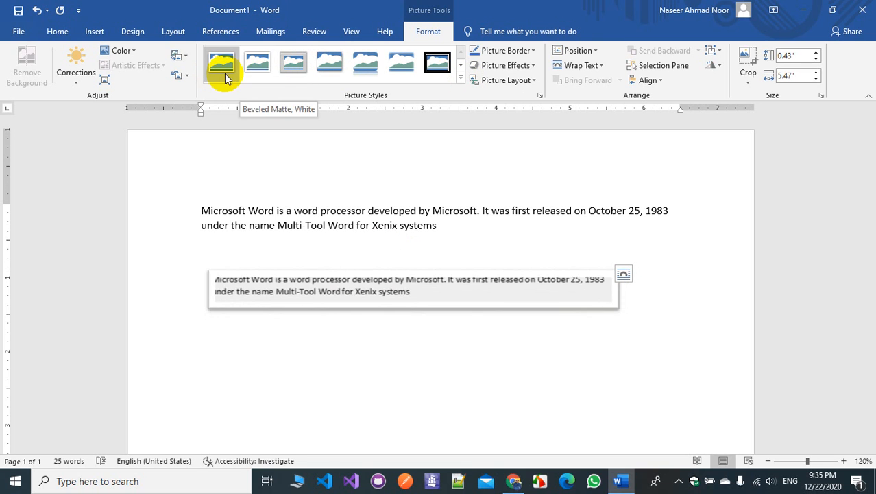
left_click(405, 352)
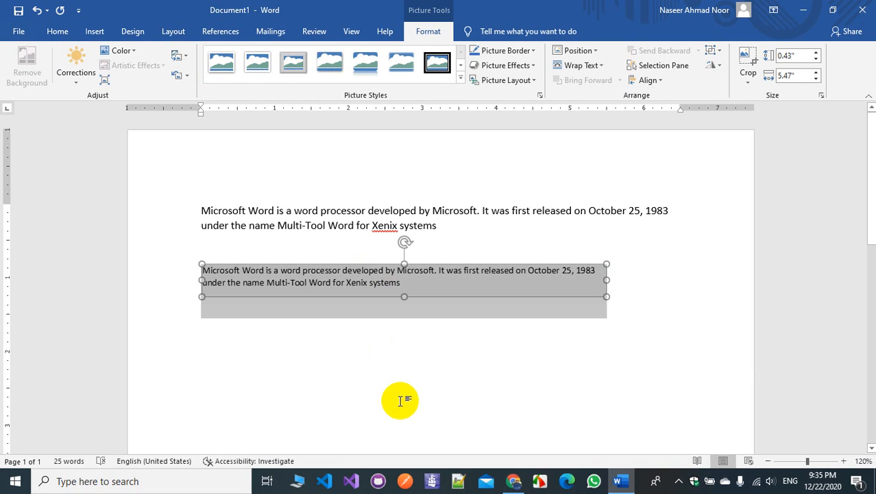
Copy the styled text picture to the clipboard and deselect it.
left_click(55, 32)
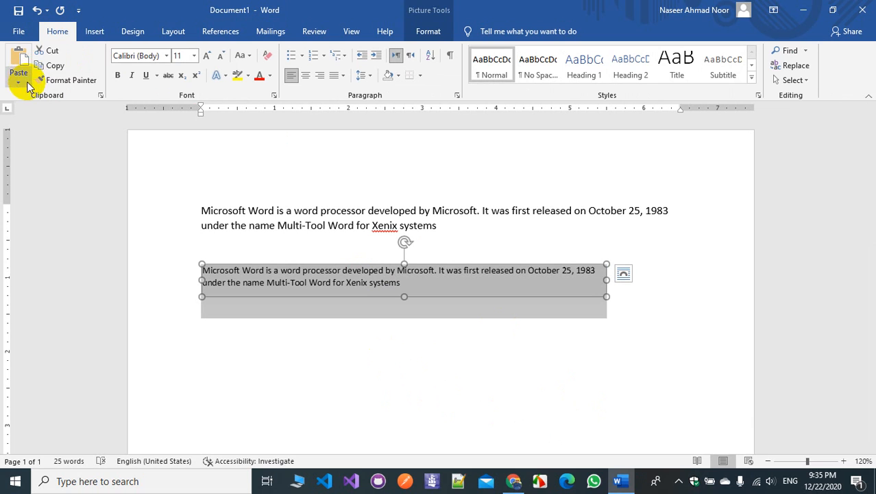
left_click(53, 65)
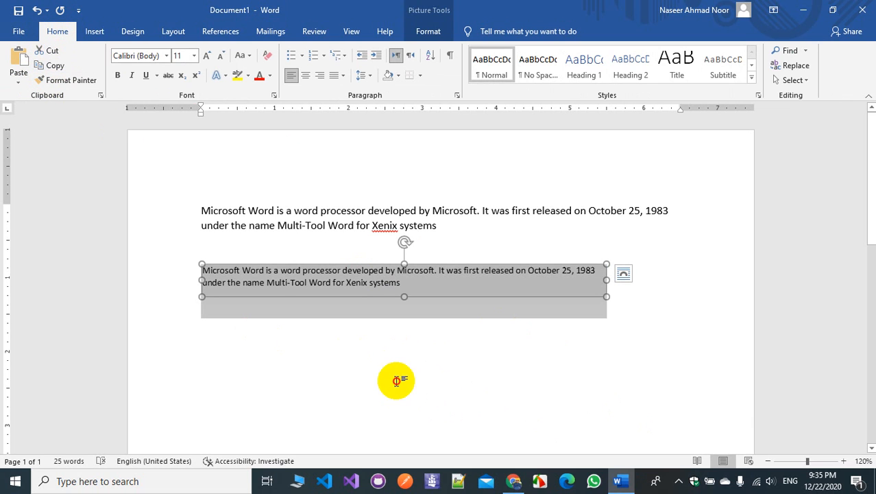
left_click(625, 312)
Cut the description paragraph above the picture and paste it as text into the empty area below the picture.
left_click_drag(439, 226, 185, 215)
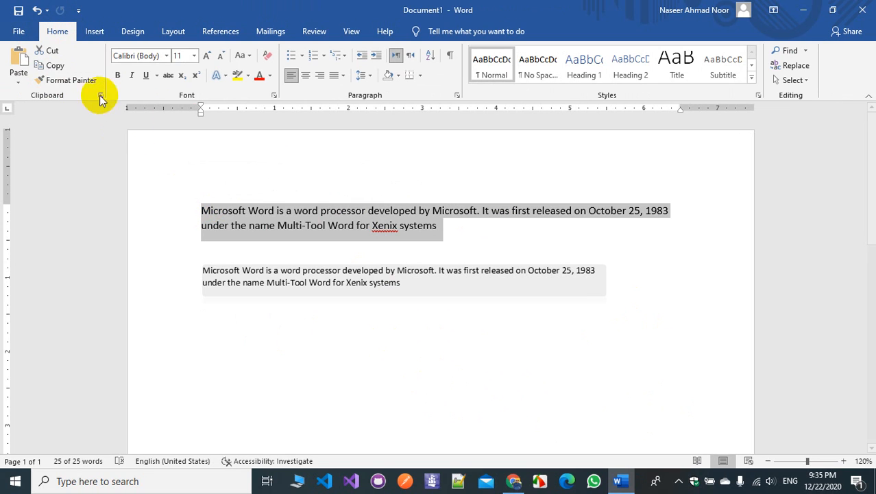
left_click(53, 52)
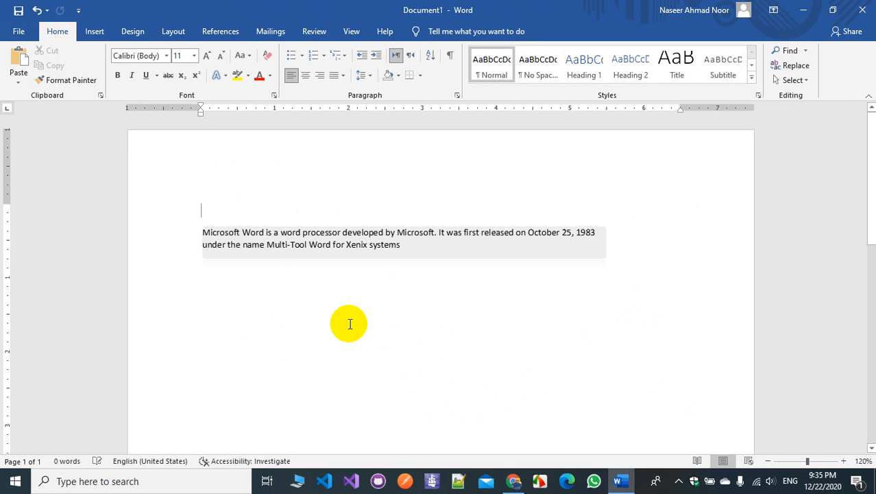
double_click(370, 352)
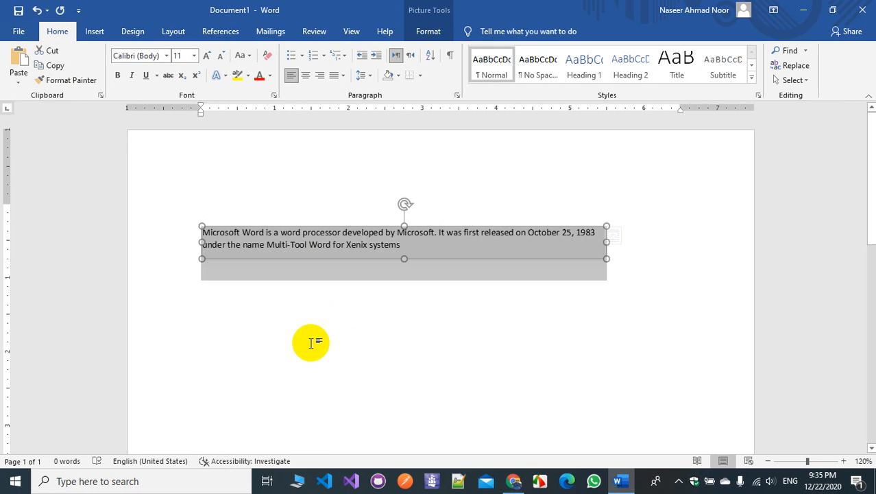
left_click(362, 336)
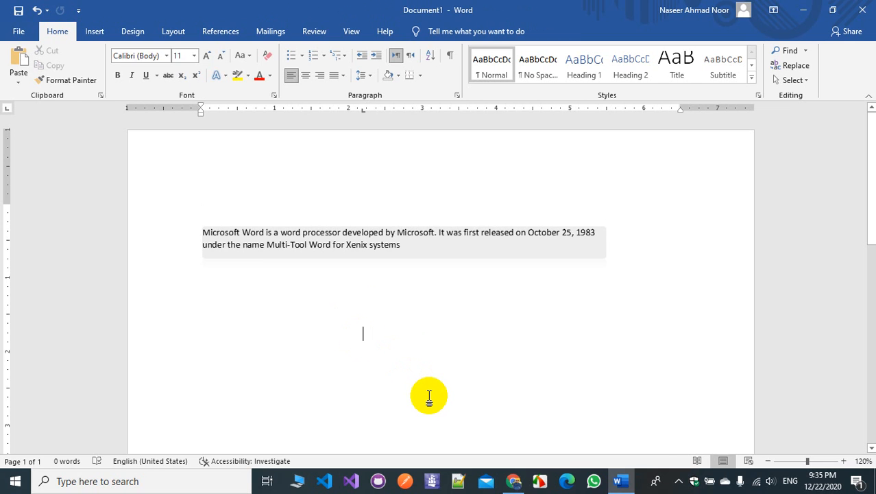
key("ctrl+v")
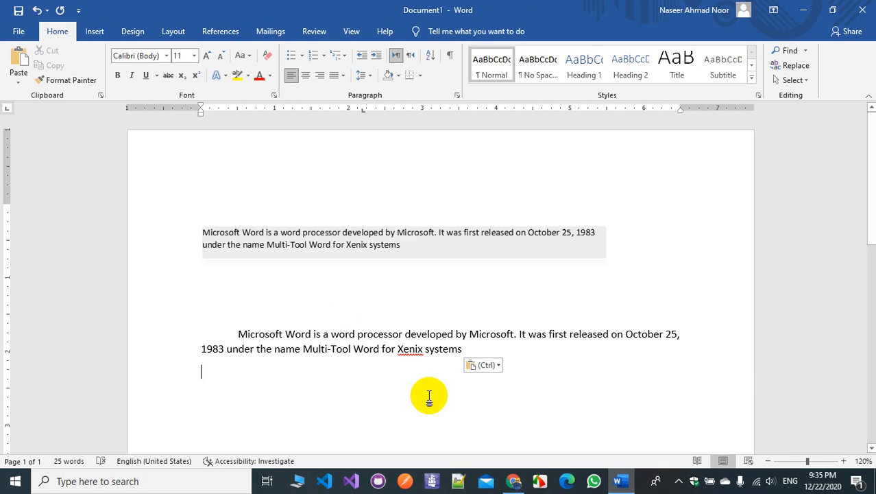
Add the word "Afghanistan" on a new line, spaced below the moved paragraph.
key("Return")
key("Return")
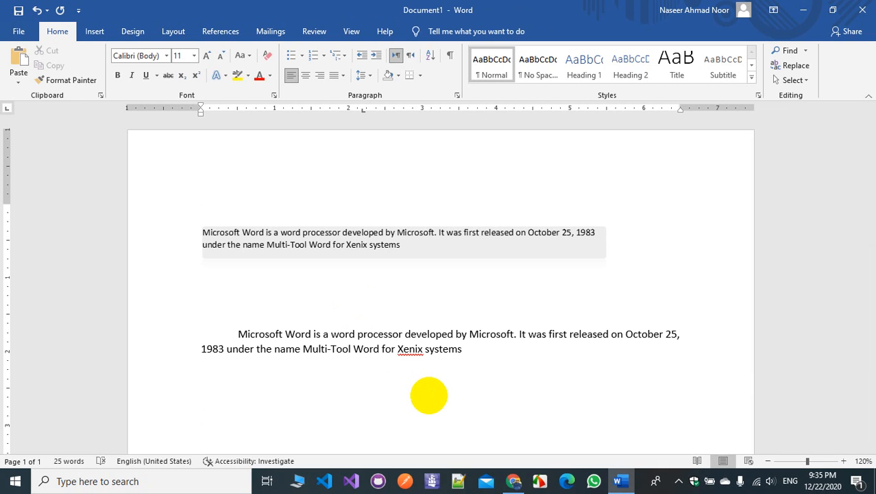
type("Afghanistan")
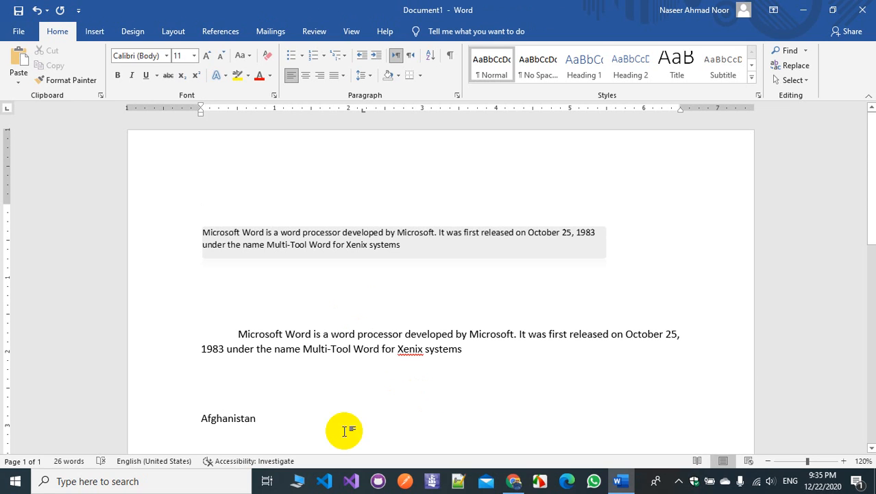
triple_click(245, 422)
key("Delete")
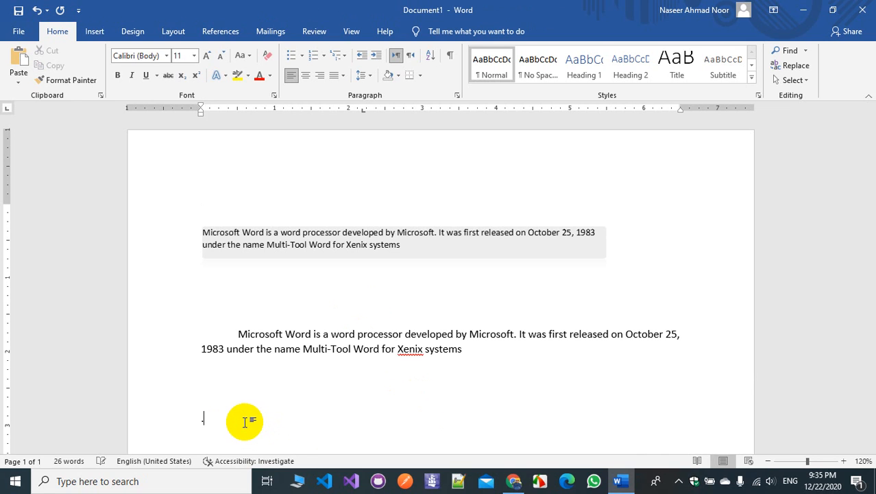
key("ctrl+z")
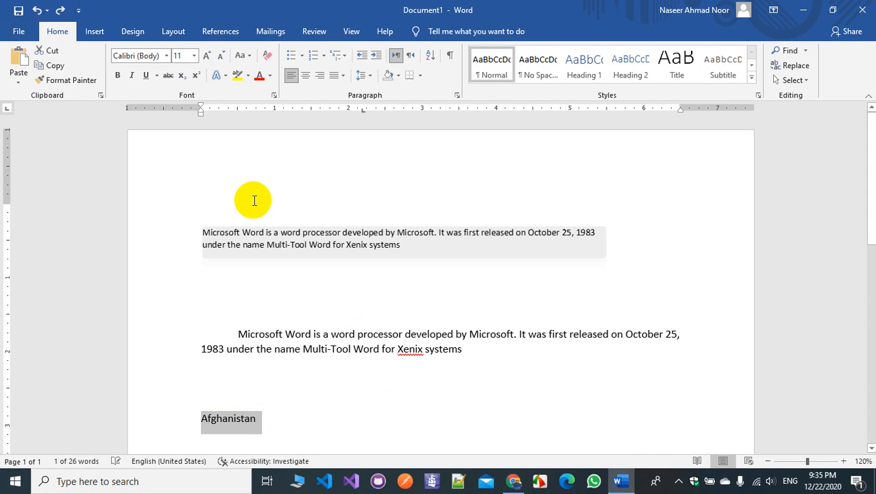
Color the word "Afghanistan" red and give it an orange glow text effect.
left_click(260, 75)
left_click(224, 77)
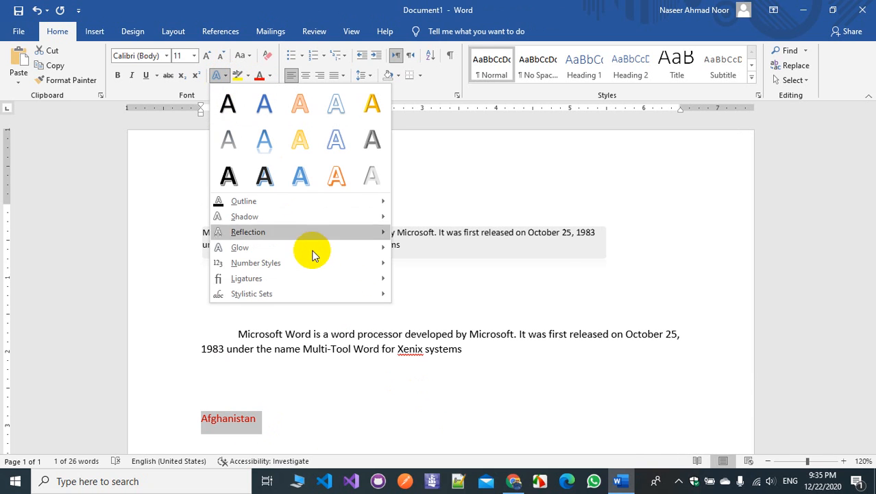
mouse_move(352, 247)
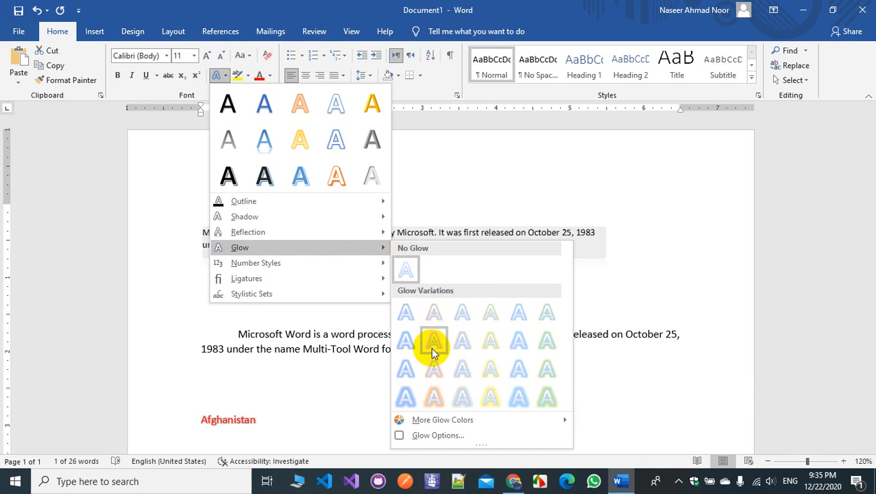
left_click(432, 341)
Enlarge the word "Afghanistan" to 22 pt and highlight it in yellow.
left_click(207, 54)
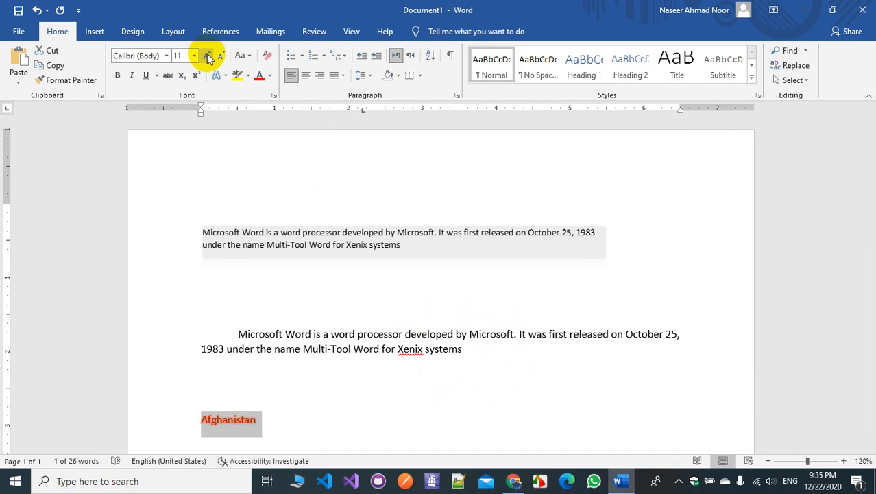
left_click(207, 55)
left_click(207, 55)
left_click(207, 55)
left_click(206, 55)
left_click(206, 55)
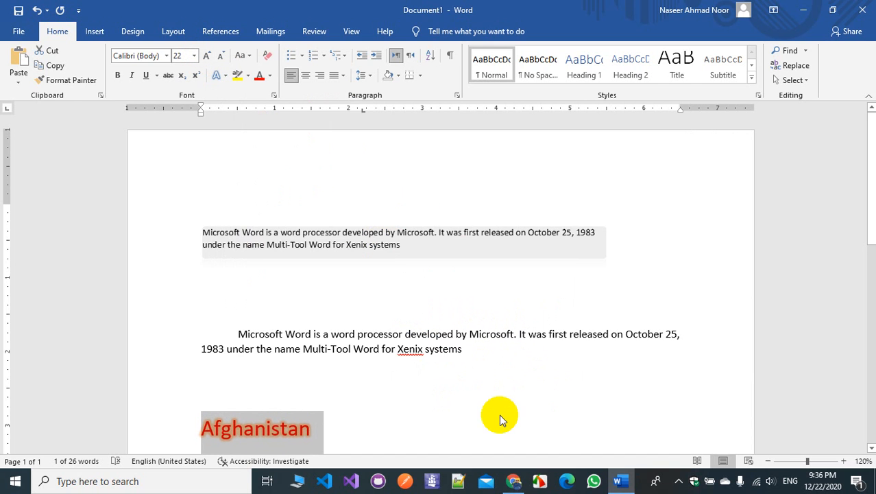
scroll(499, 416, "down", 1)
left_click(319, 408)
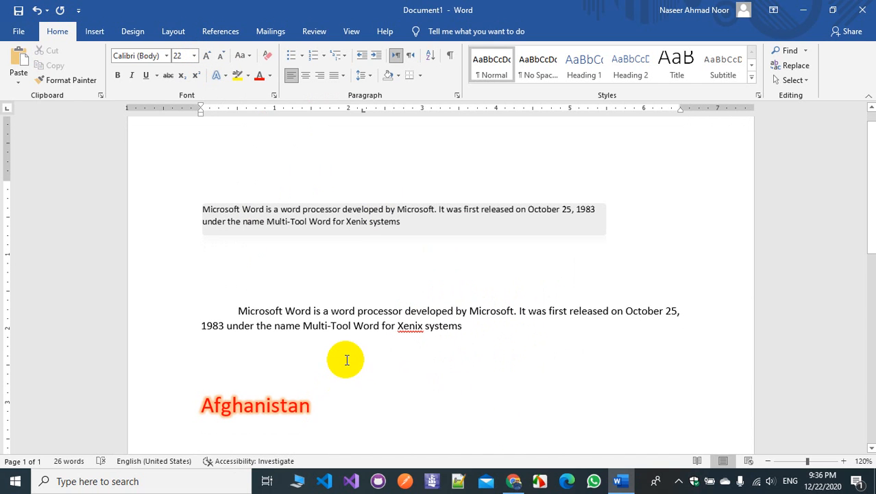
left_click_drag(323, 409, 182, 409)
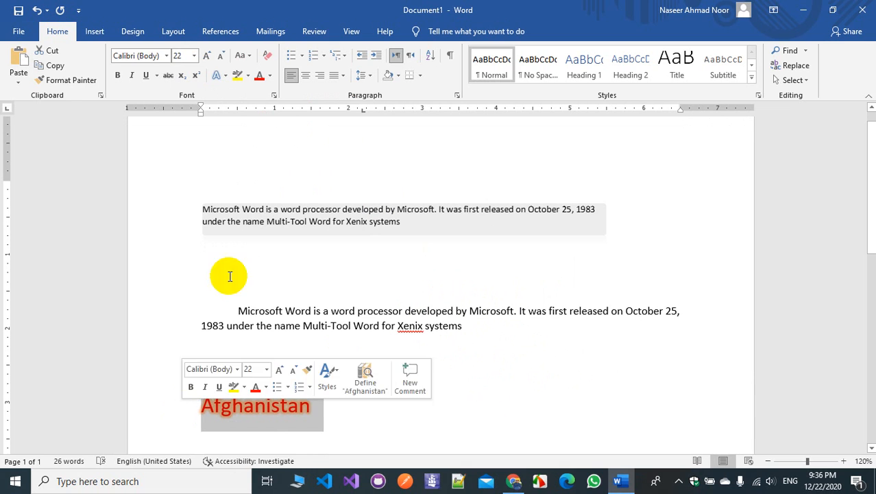
left_click(237, 76)
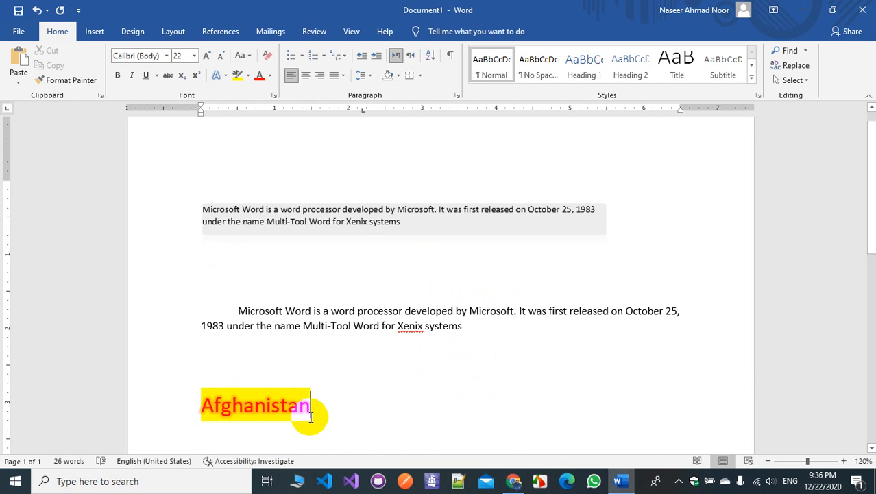
double_click(367, 328)
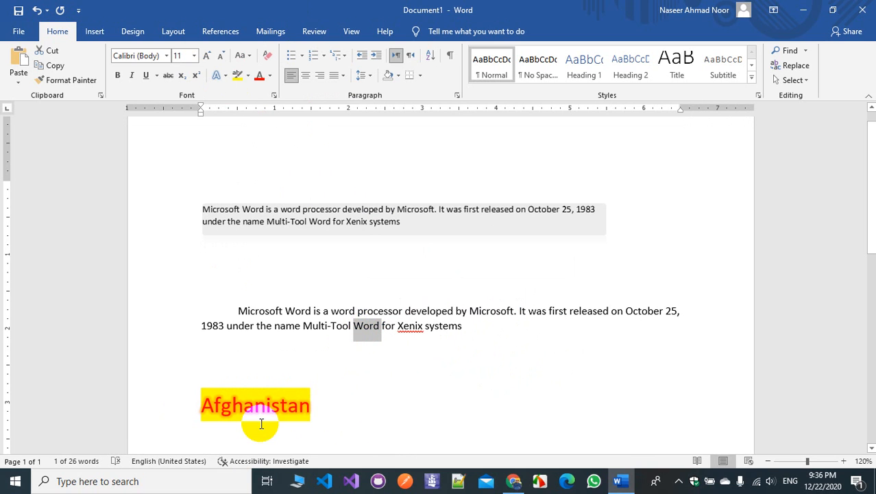
double_click(262, 311)
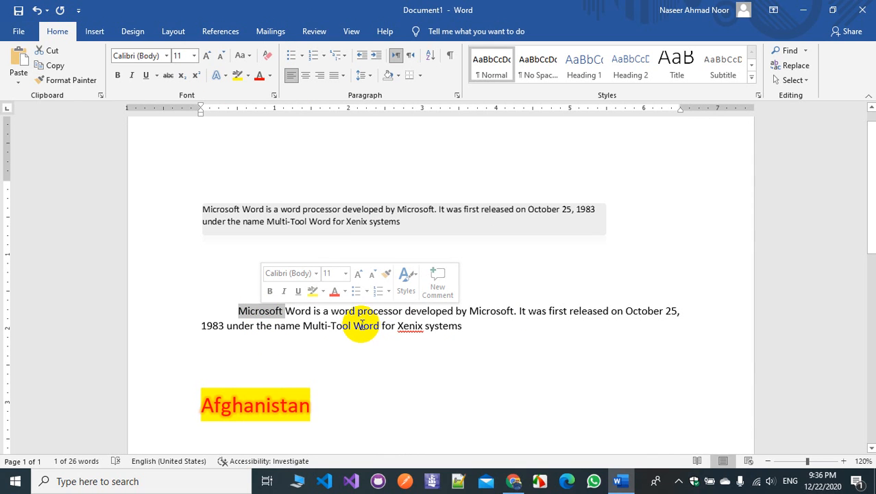
left_click(216, 76)
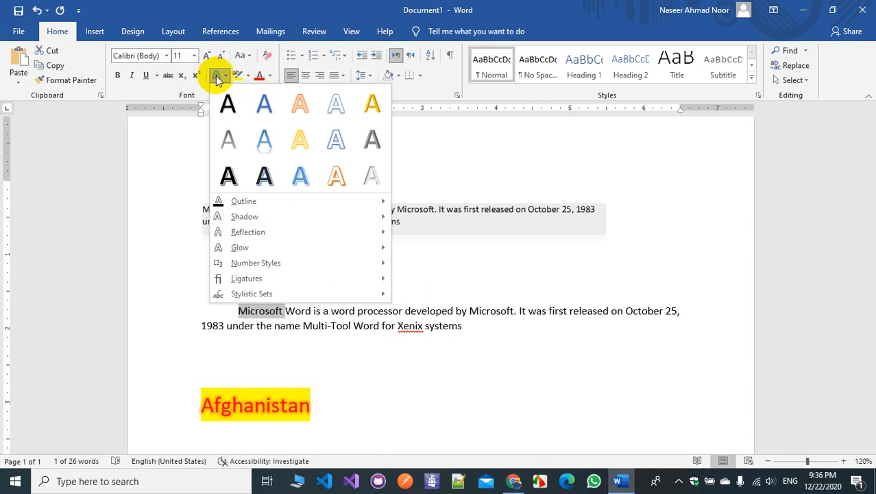
mouse_move(319, 253)
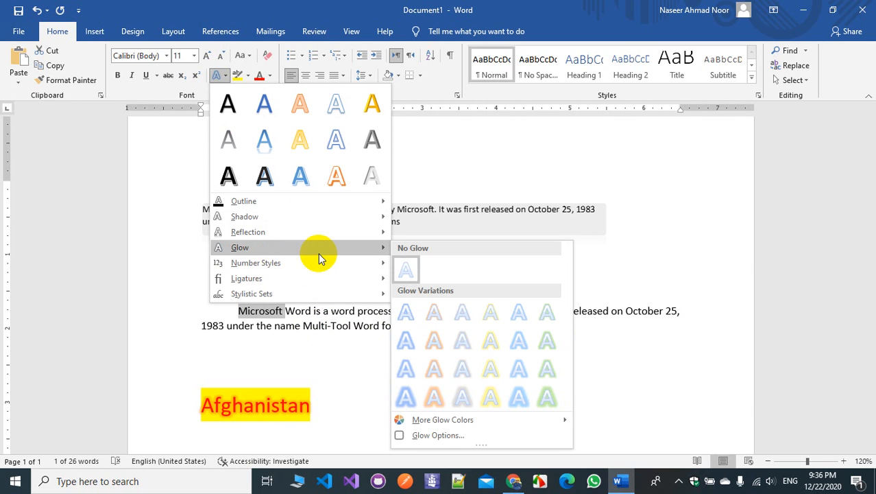
left_click(332, 350)
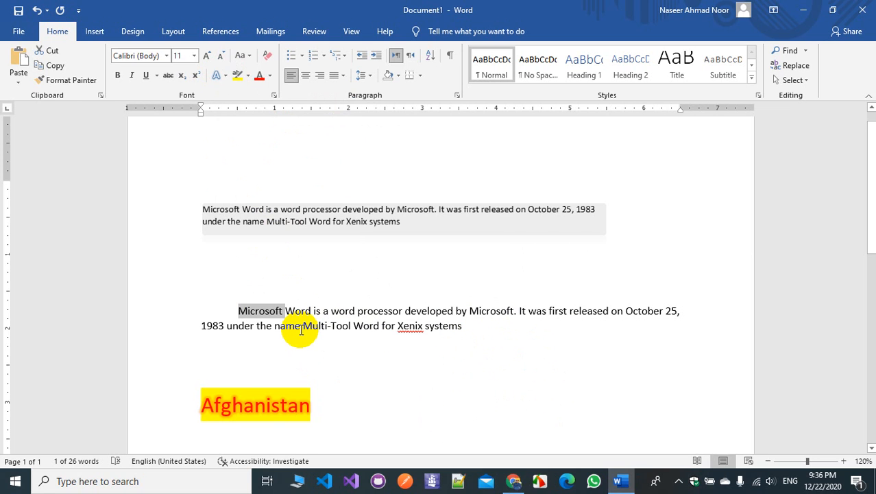
Copy the formatting of "Afghanistan" with Format Painter onto the word "Microsoft" at the start of the paragraph.
left_click(273, 405)
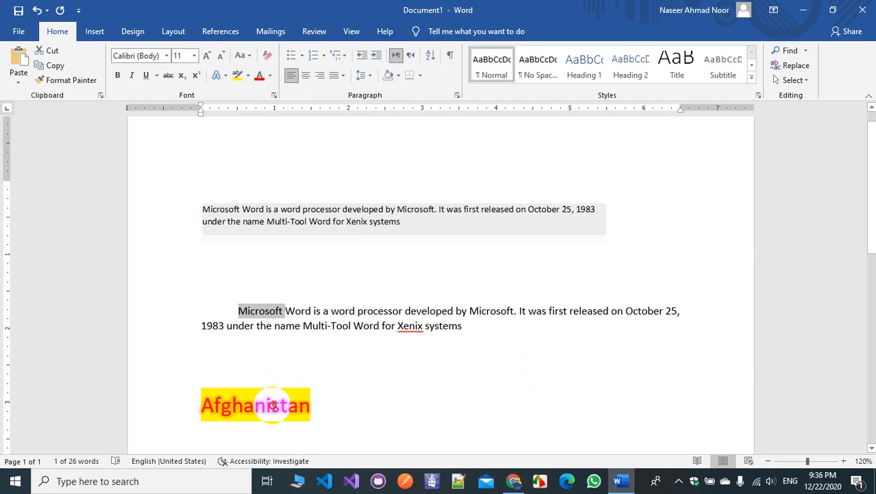
double_click(234, 404)
left_click(68, 83)
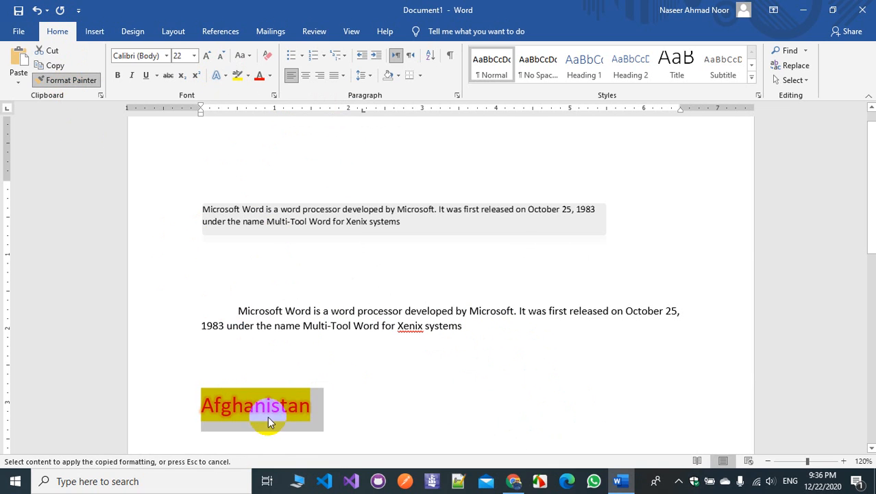
left_click(262, 308)
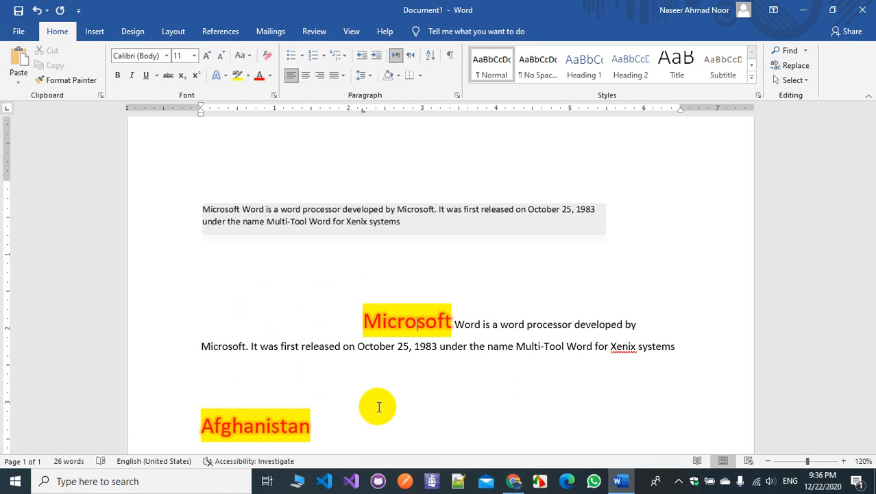
Add a second word "Afghanistan" three lines below the highlighted one.
scroll(378, 407, "down", 1)
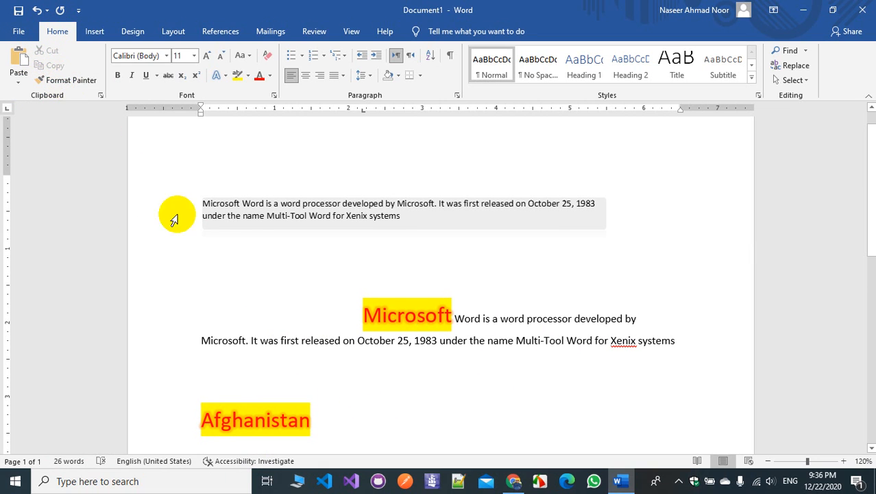
scroll(525, 375, "down", 3)
left_click(387, 338)
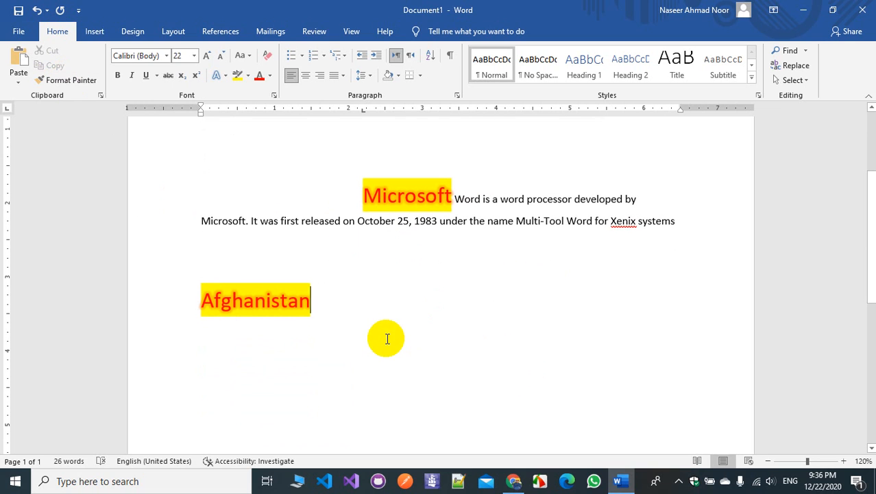
key("Return")
key("Return")
key("Return")
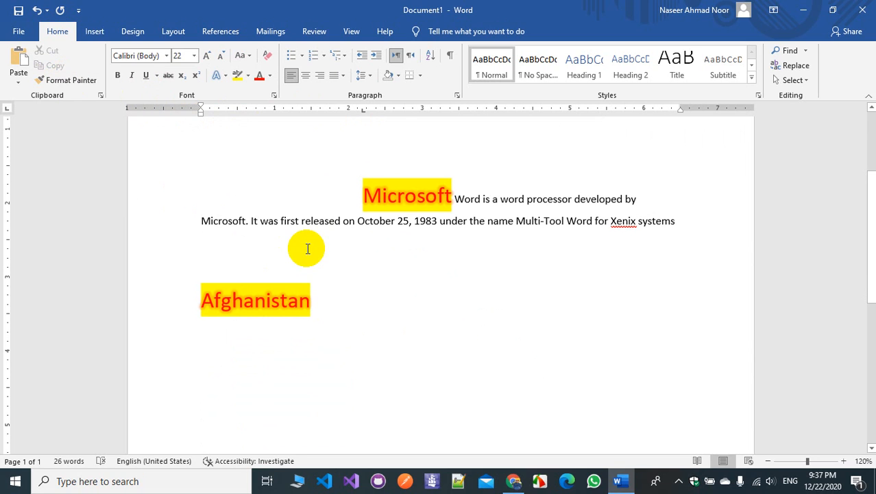
type("Afghani")
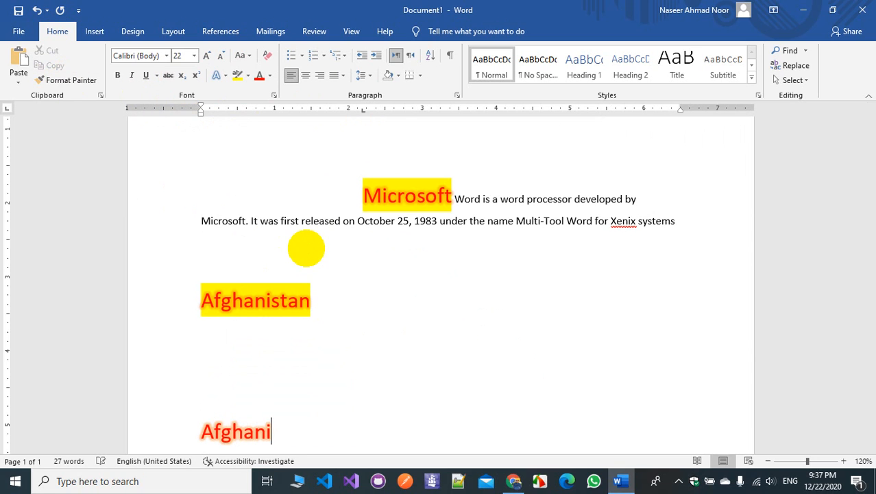
type("stan")
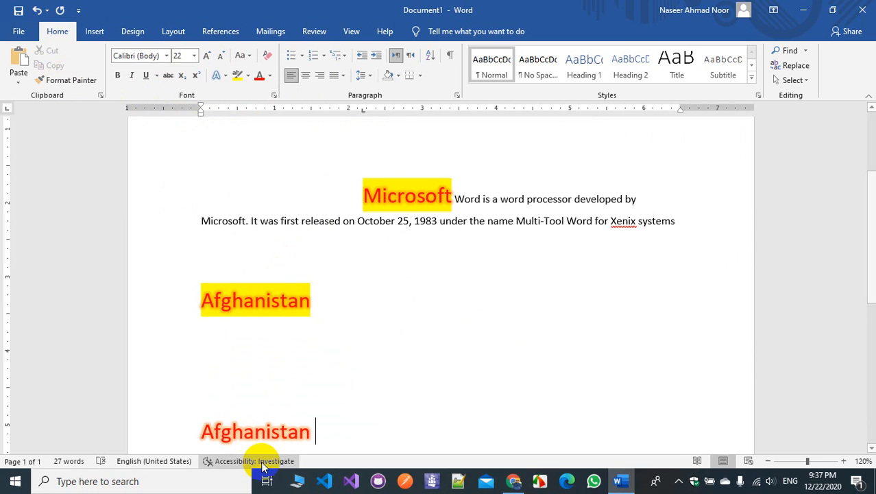
Make the lower word "Afghanistan" bold, italic and underlined.
double_click(261, 429)
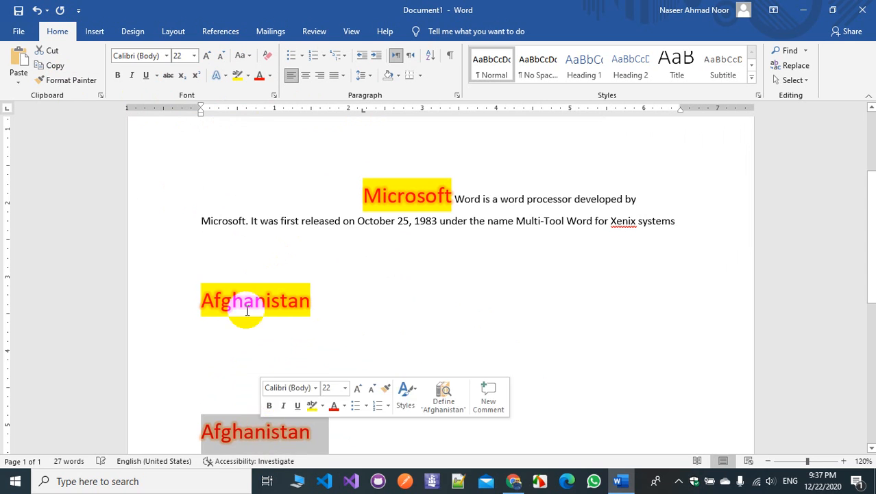
left_click(118, 76)
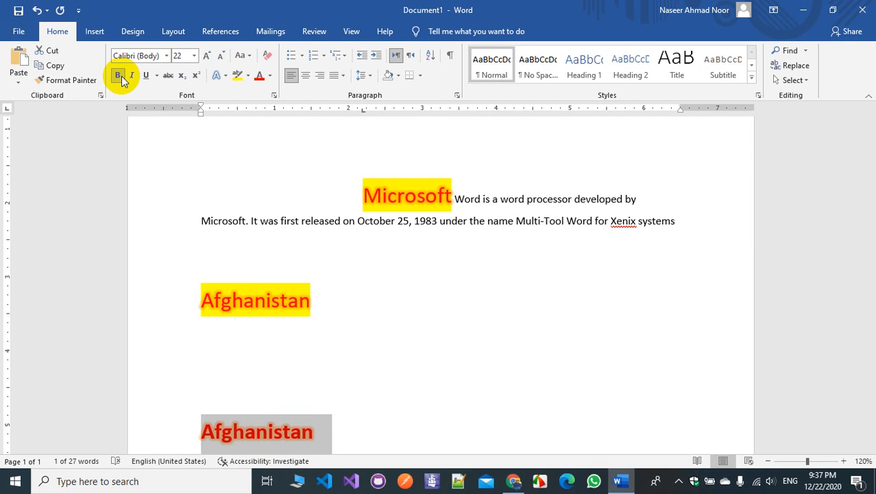
left_click(132, 76)
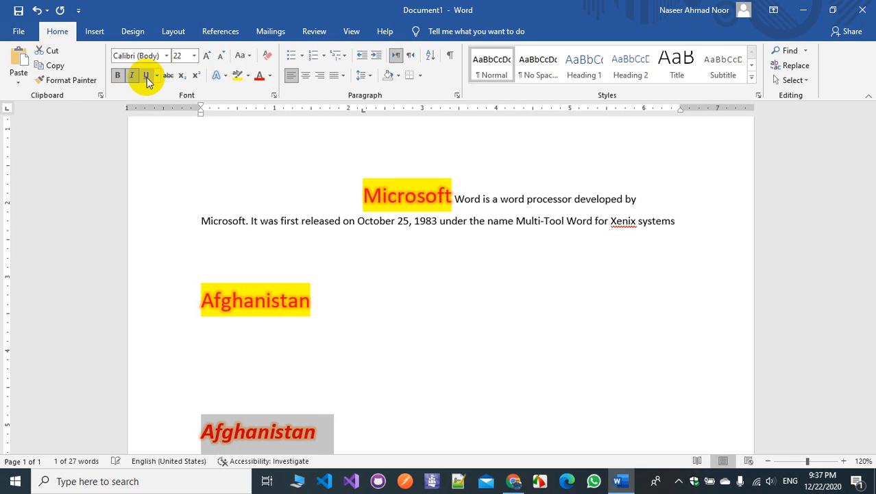
left_click(146, 76)
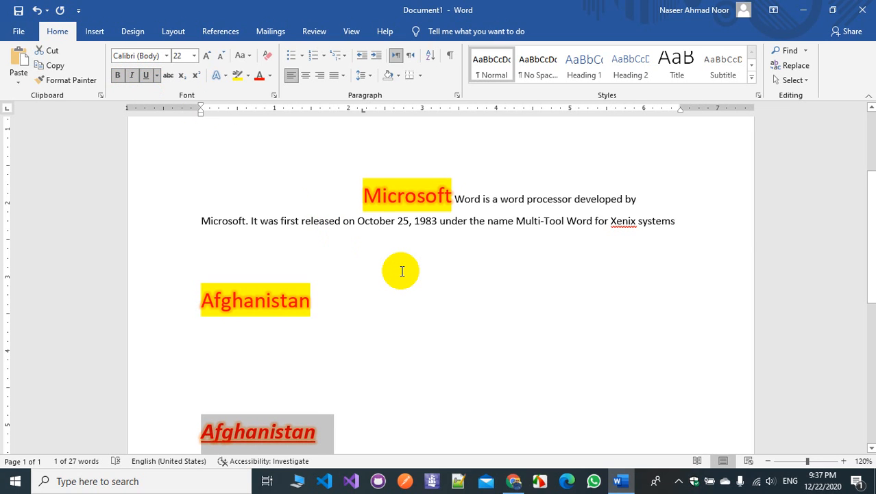
Remove bold, italic and underline from the lower "Afghanistan" and reapply all three formats.
key("ctrl+b")
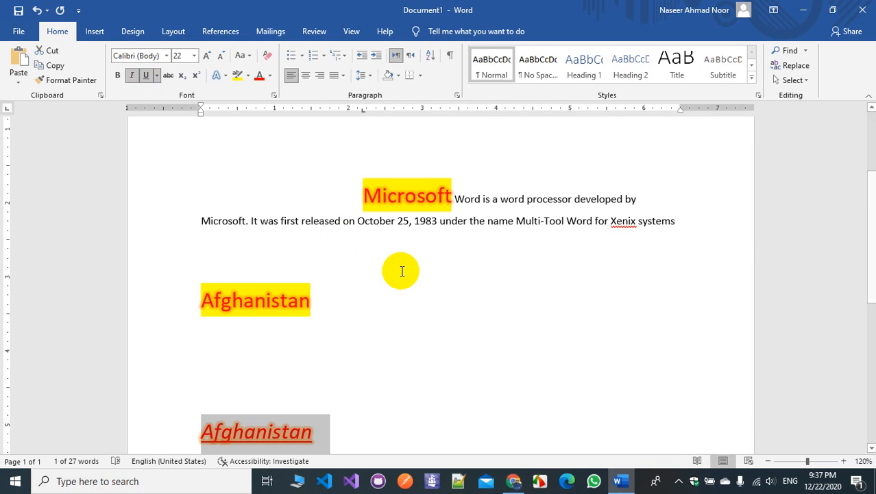
key("ctrl+i")
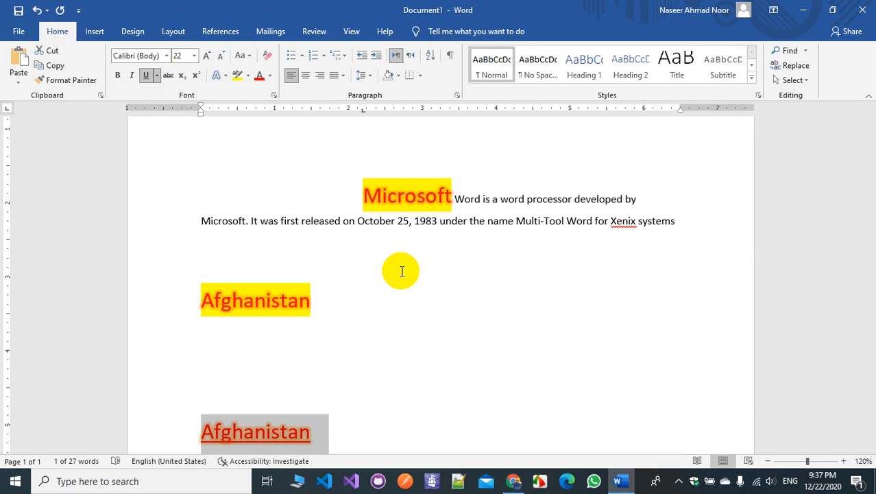
key("ctrl+u")
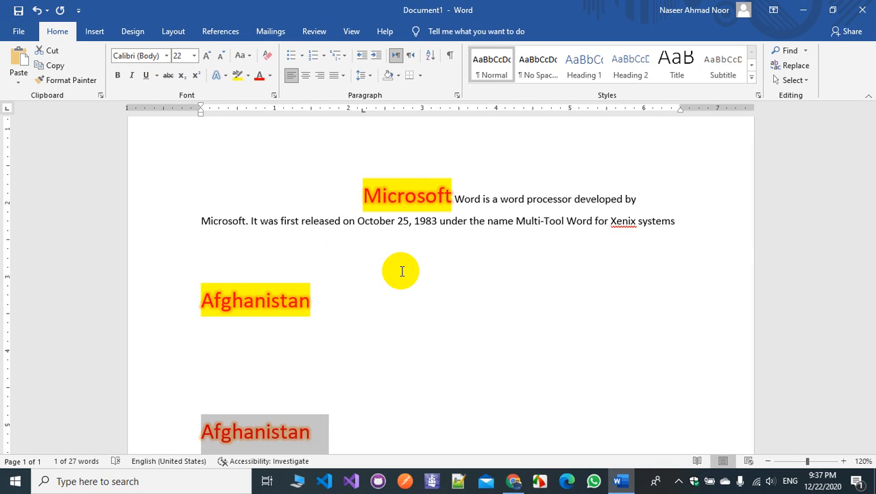
key("ctrl+b")
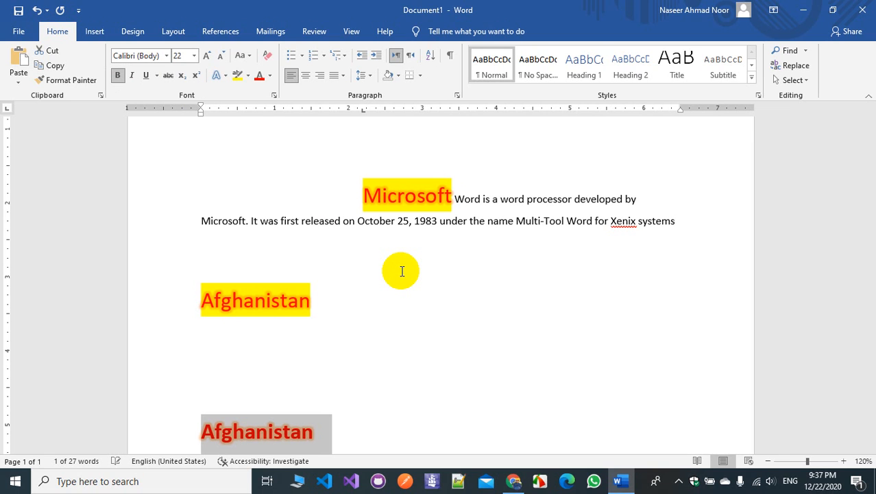
key("ctrl+i")
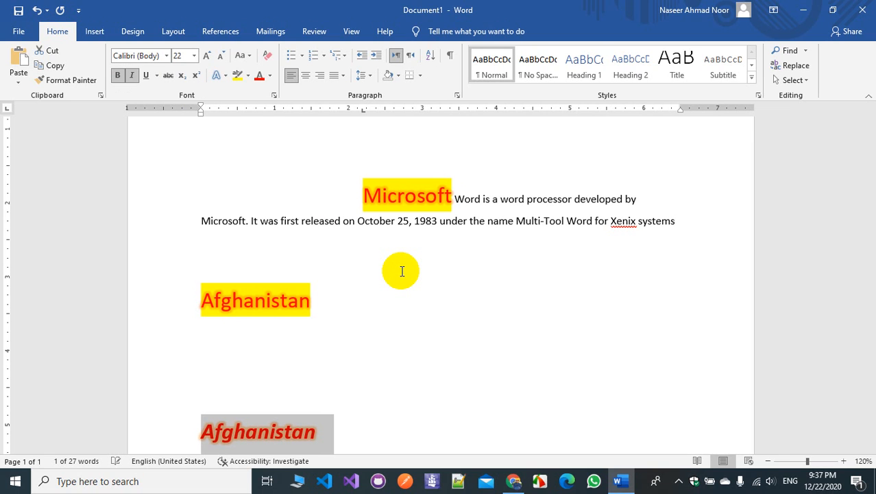
key("ctrl+u")
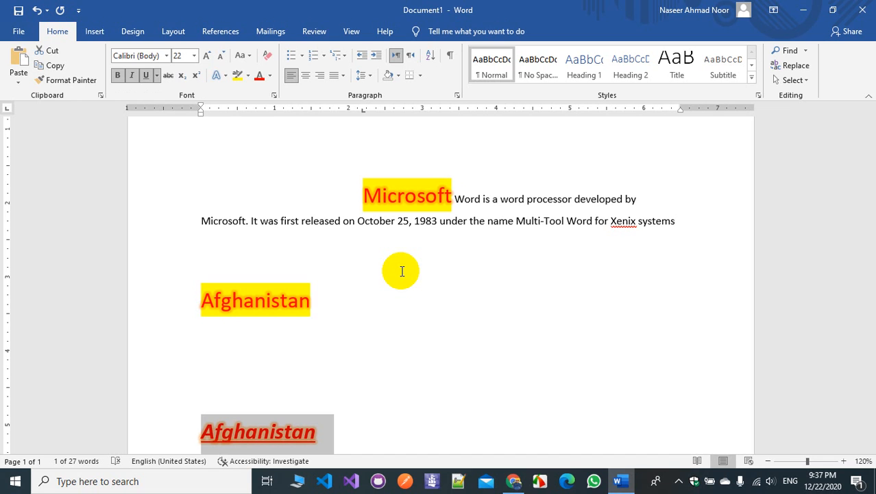
Open the list of available fonts for the lower "Afghanistan".
scroll(450, 378, "down", 1)
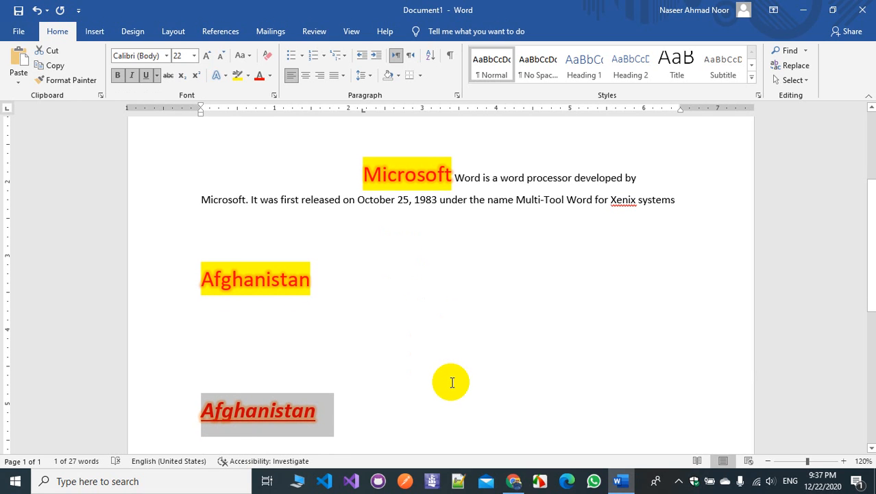
left_click(168, 59)
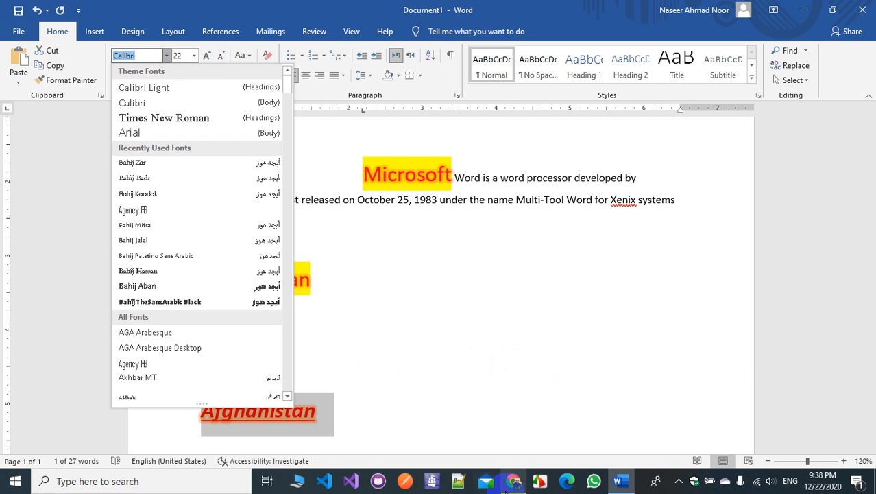
Switch to Chrome and search Google for "bahij pashto fonts".
left_click(514, 482)
left_click(441, 43)
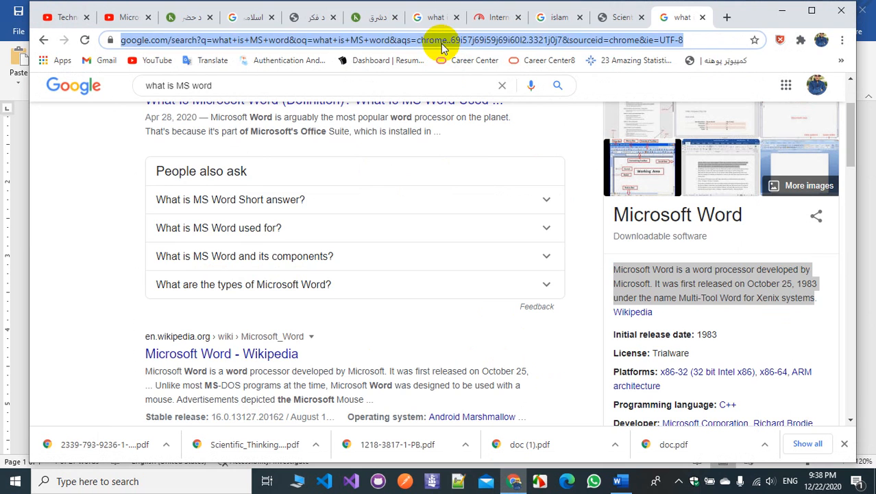
type("bahij ")
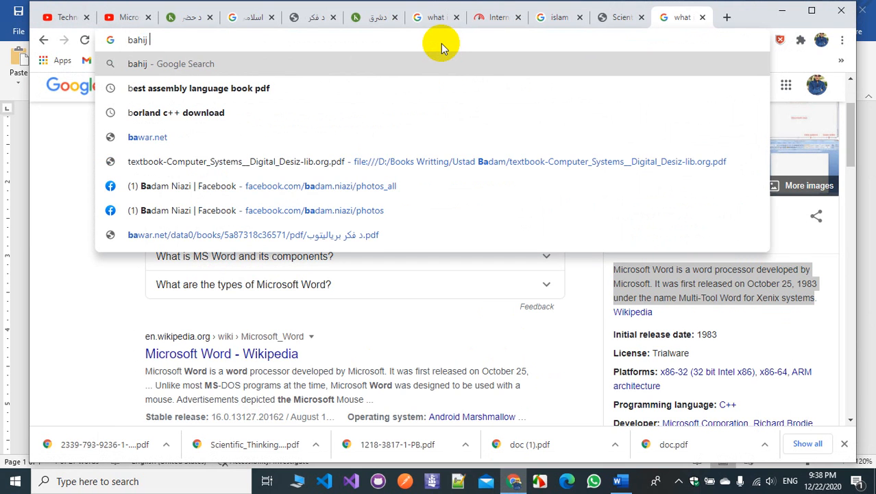
type("pashto")
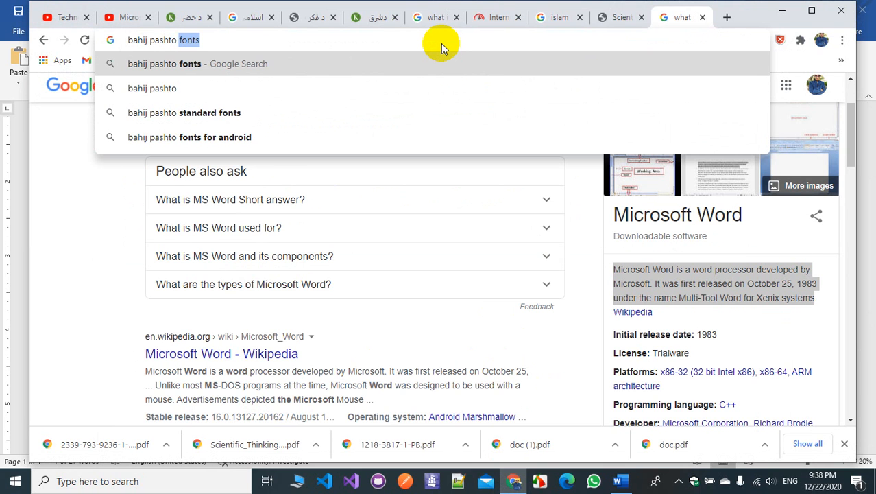
key("Return")
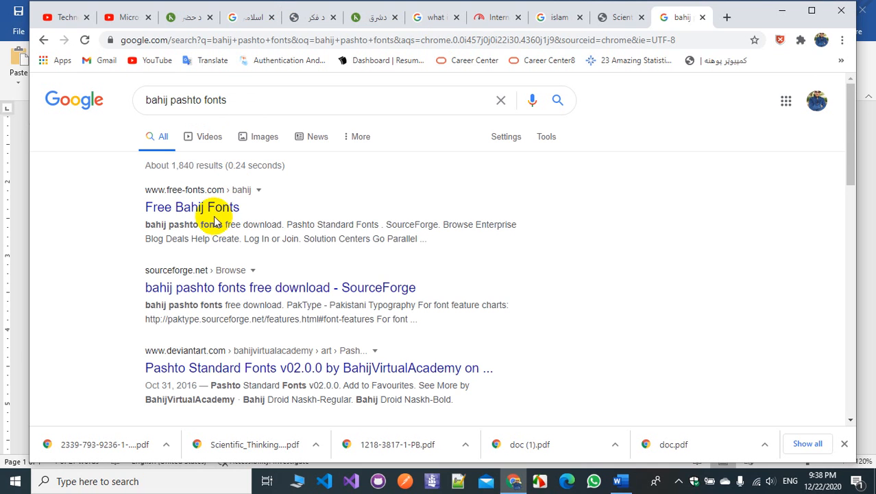
Examine the font projects listed on the SourceForge result page, then close that page and return to Word.
left_click(222, 289)
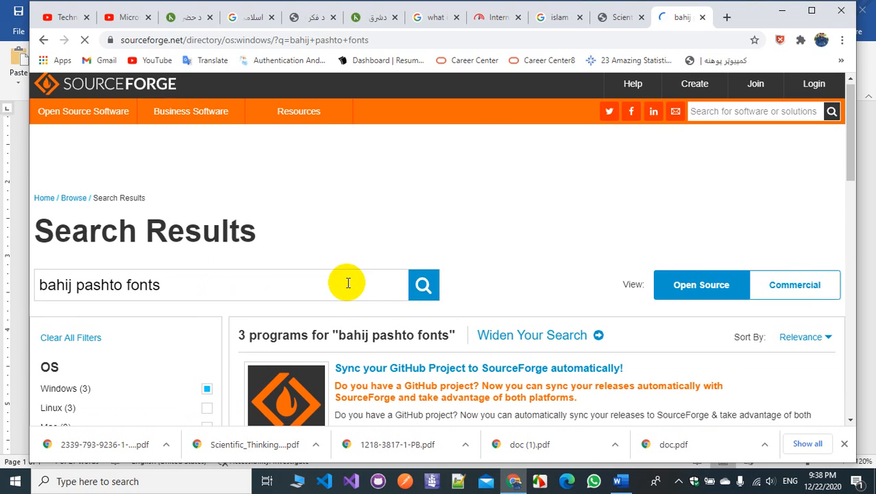
scroll(348, 280, "down", 3)
scroll(615, 385, "down", 3)
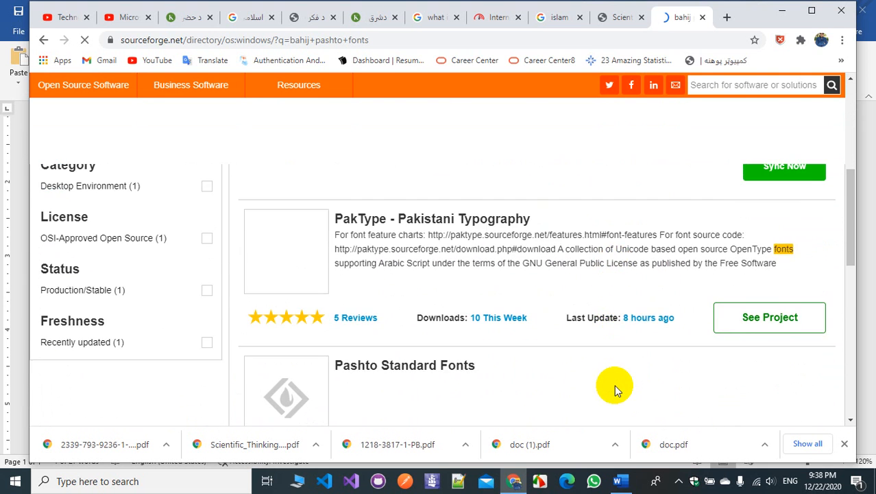
scroll(615, 388, "down", 3)
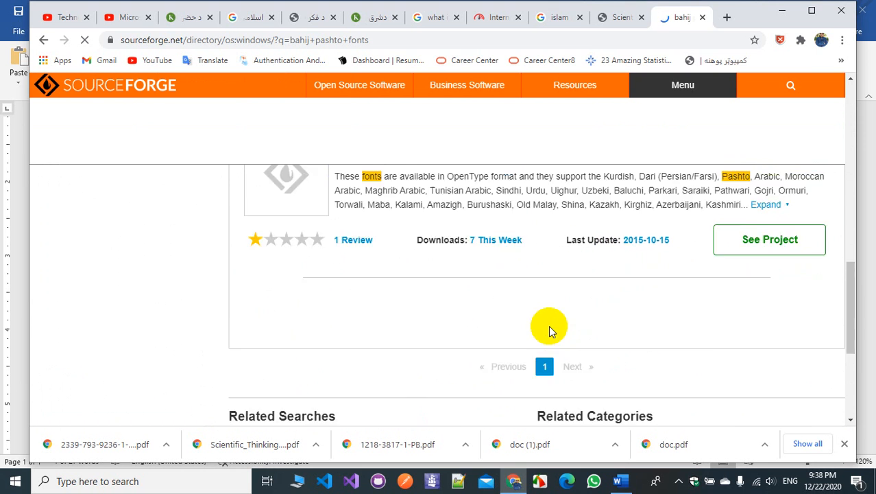
scroll(550, 328, "up", 10)
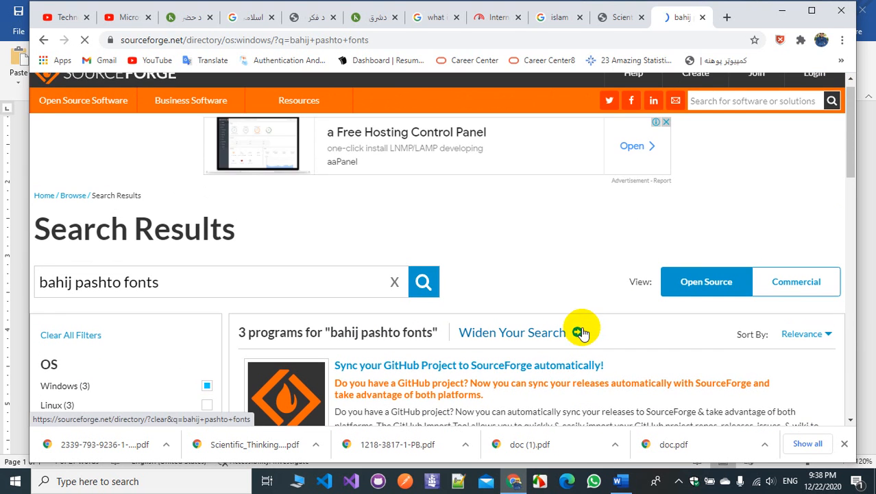
scroll(582, 332, "down", 4)
scroll(581, 332, "down", 1)
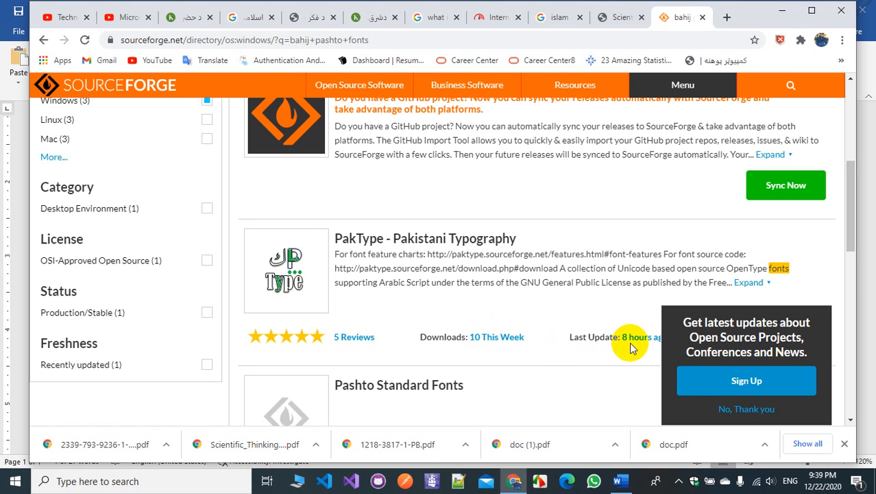
left_click(702, 17)
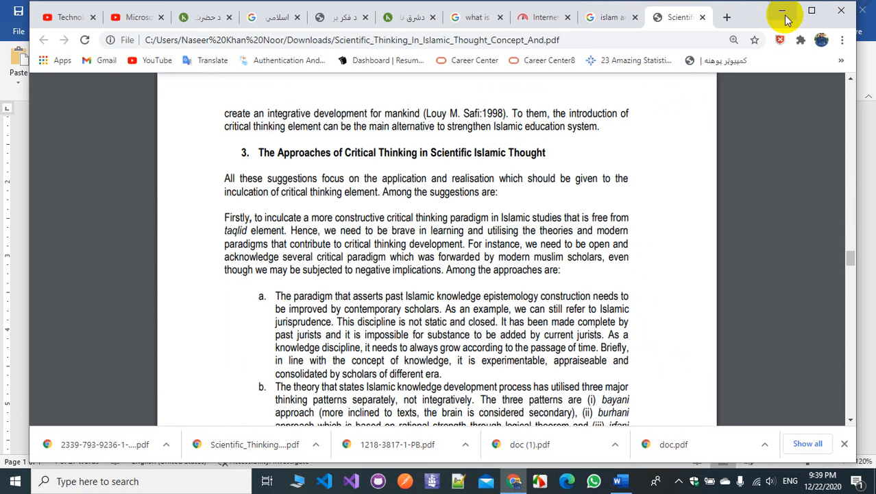
left_click(782, 12)
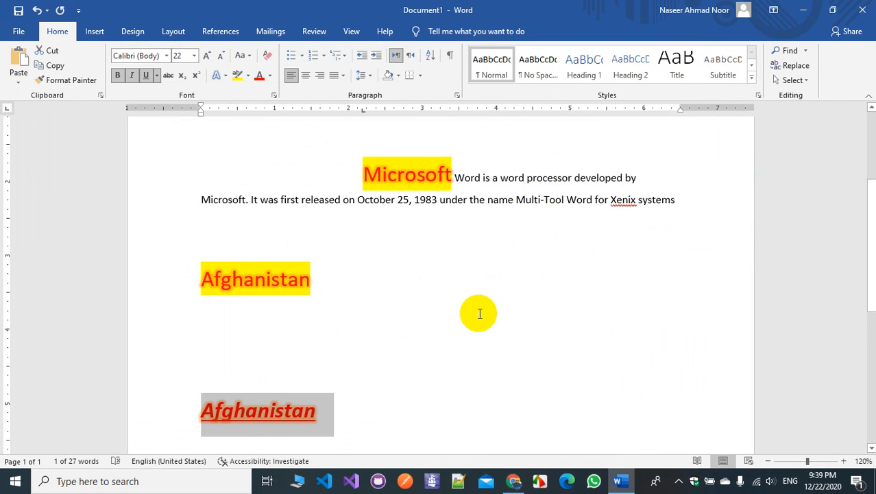
Turn off bold, underline and italic for the empty line below the lower "Afghanistan".
left_click(416, 427)
scroll(416, 426, "down", 2)
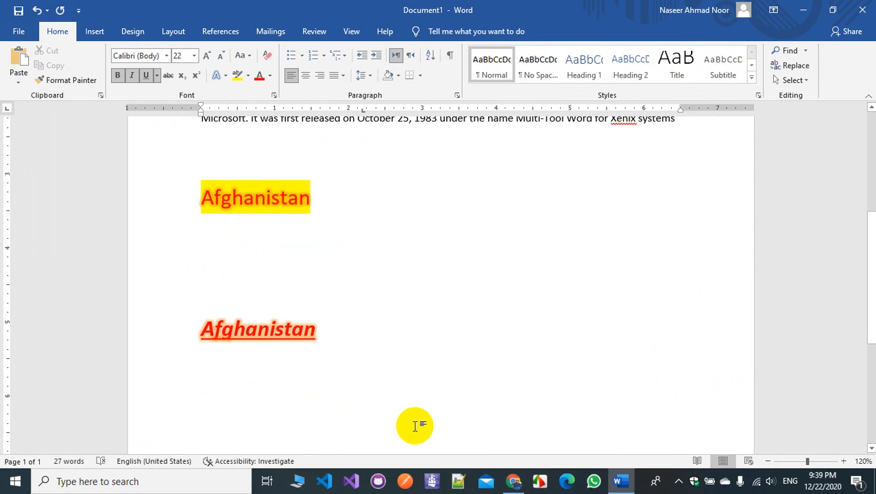
key("ctrl+b")
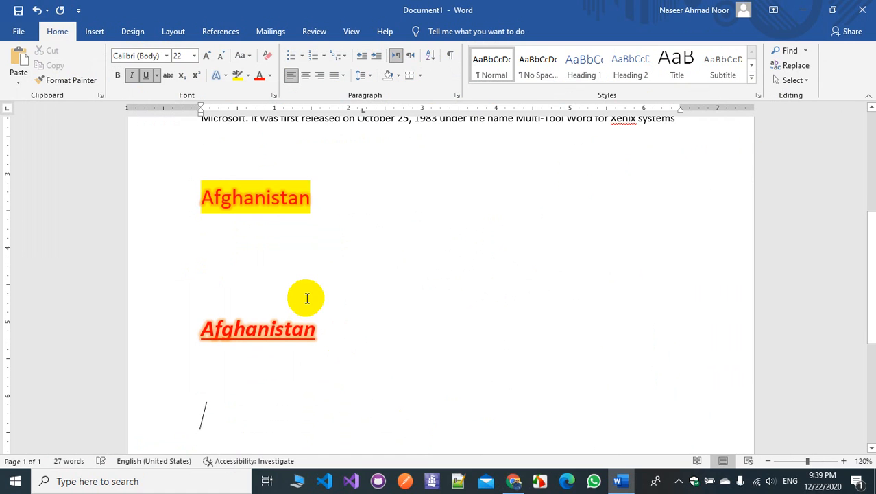
key("ctrl+u")
key("ctrl+i")
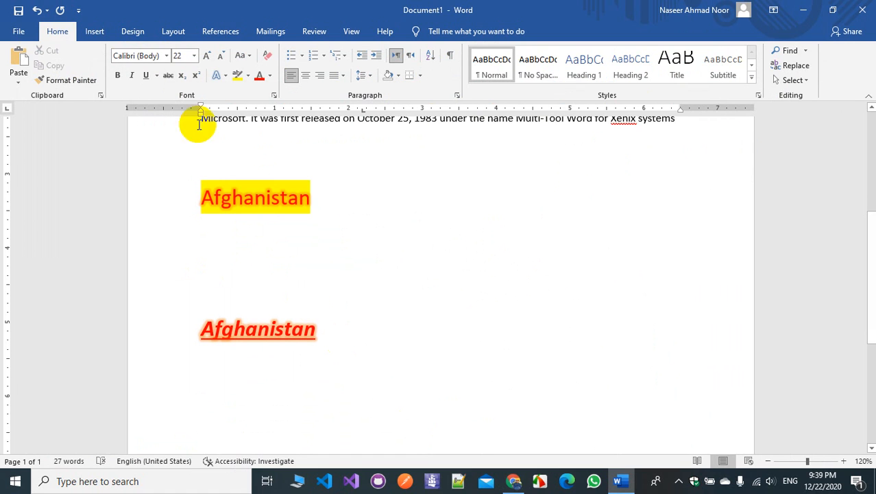
Change the font of the lower "Afghanistan" to Bahij Zar.
left_click(166, 56)
left_click(306, 330)
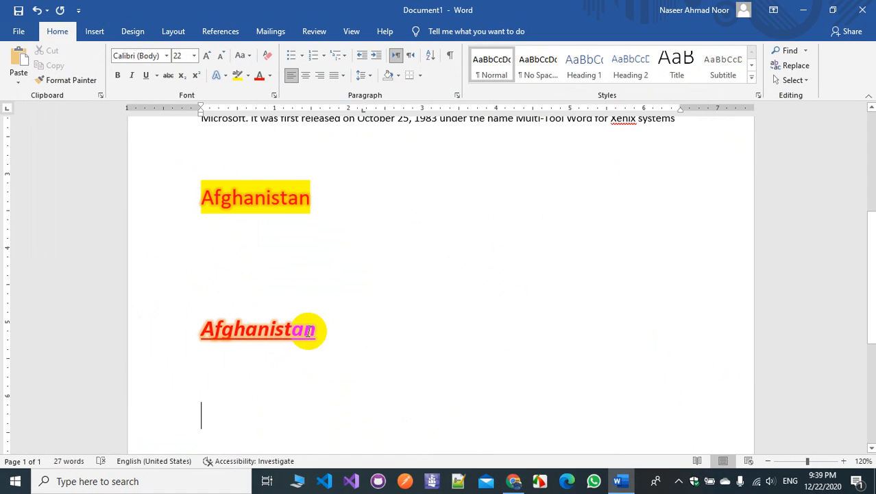
double_click(307, 326)
left_click(165, 58)
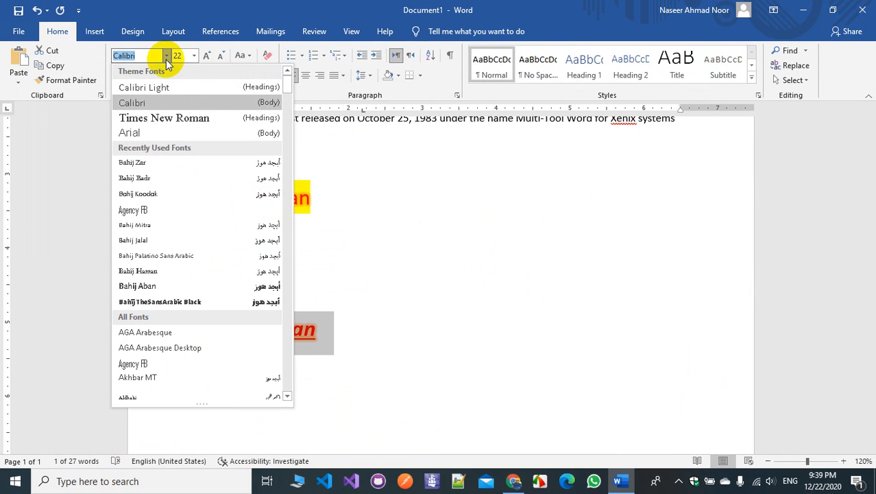
left_click(159, 170)
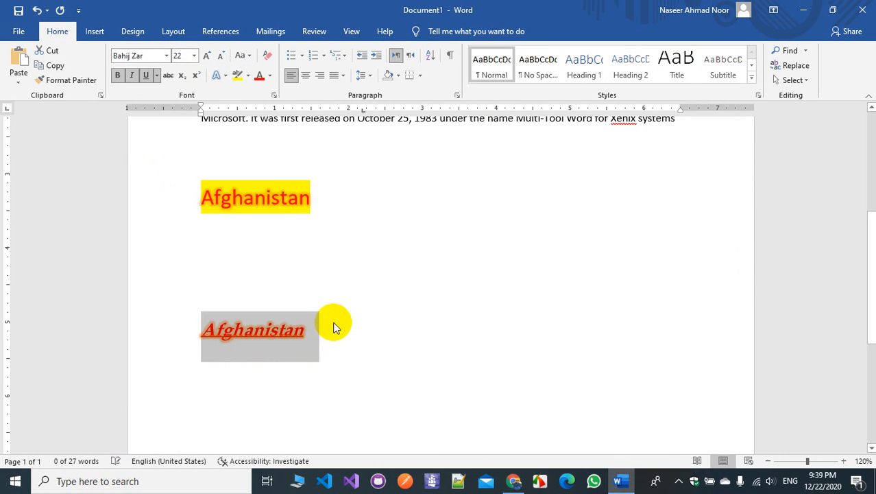
left_click(348, 354)
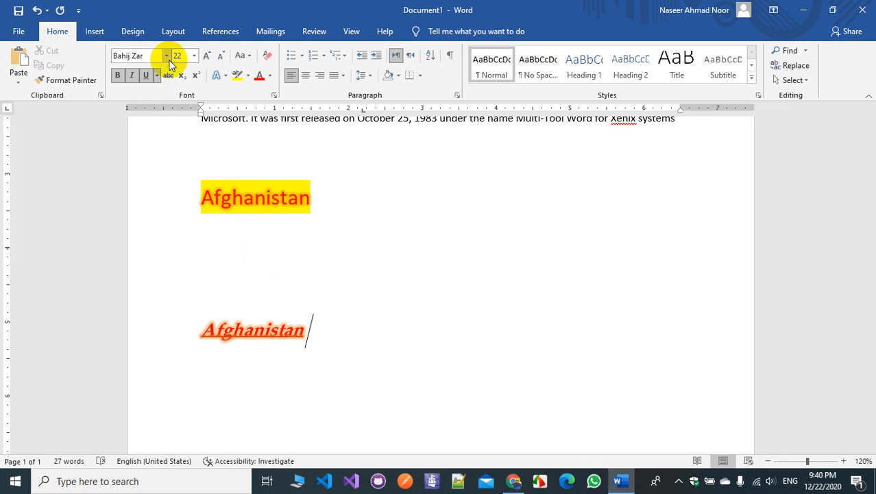
Set the font size of the lower "Afghanistan" to 16.
double_click(270, 321)
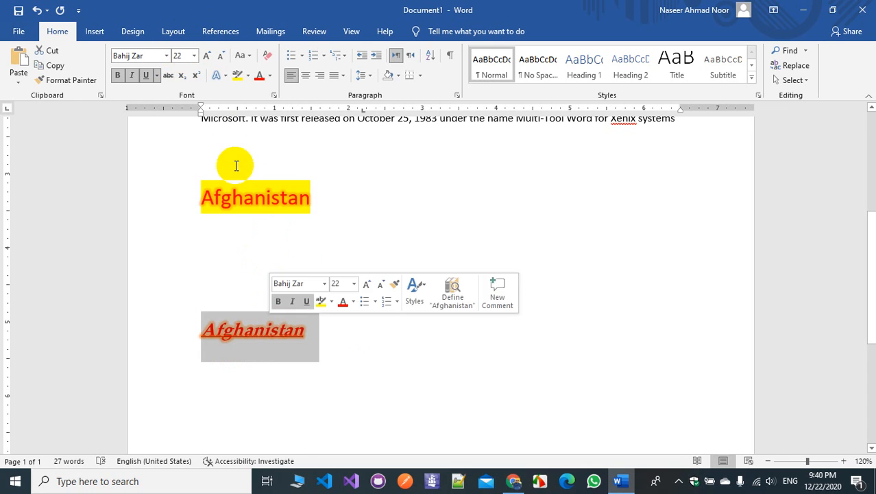
left_click(194, 56)
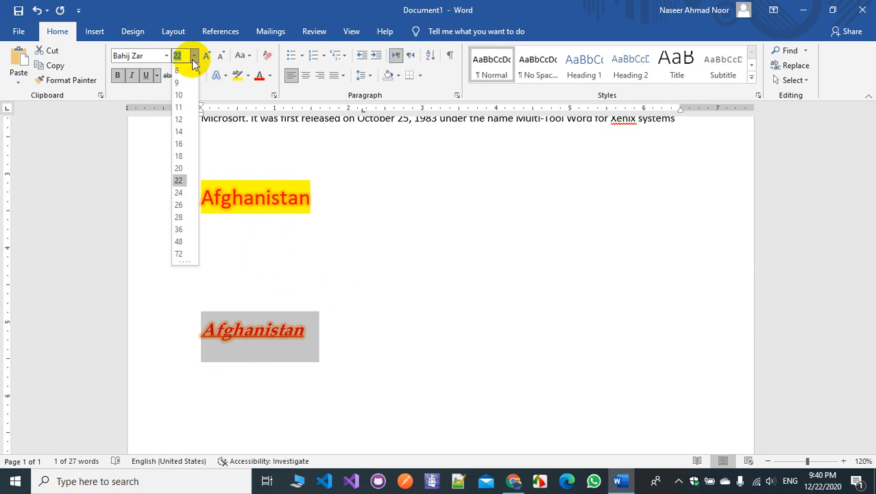
left_click(179, 142)
Add two new lines after the lower "Afghanistan" and turn off italic, underline and bold there.
left_click(331, 339)
key("Return")
key("Return")
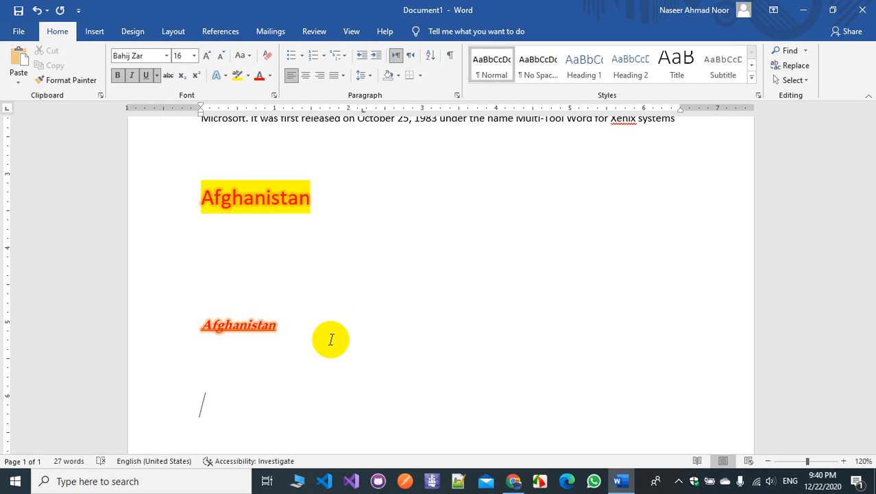
key("ctrl+i")
key("ctrl+u")
key("ctrl+b")
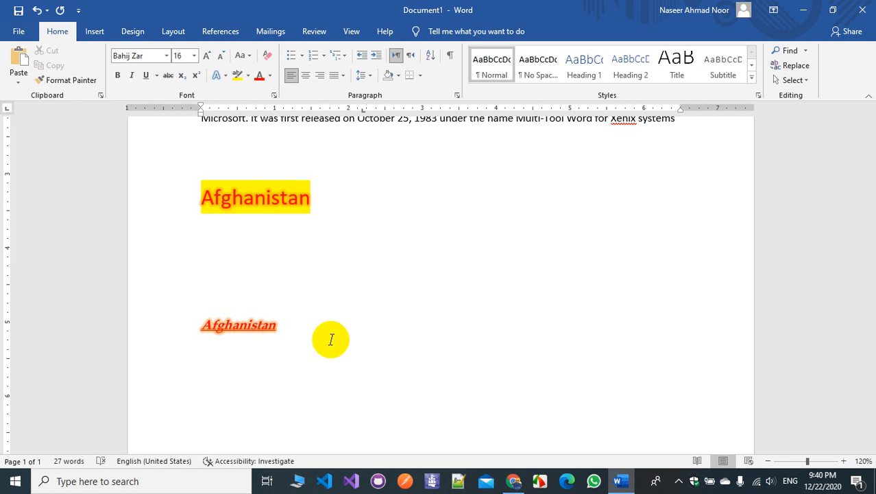
left_click(166, 55)
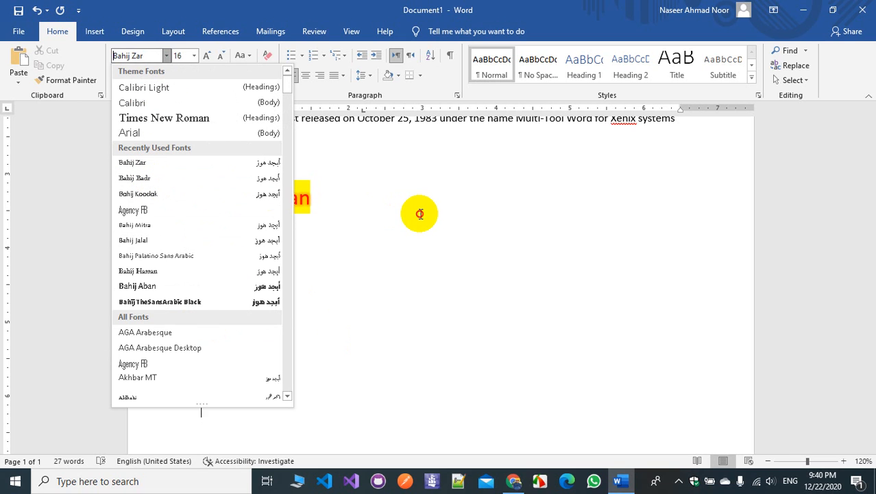
left_click(421, 214)
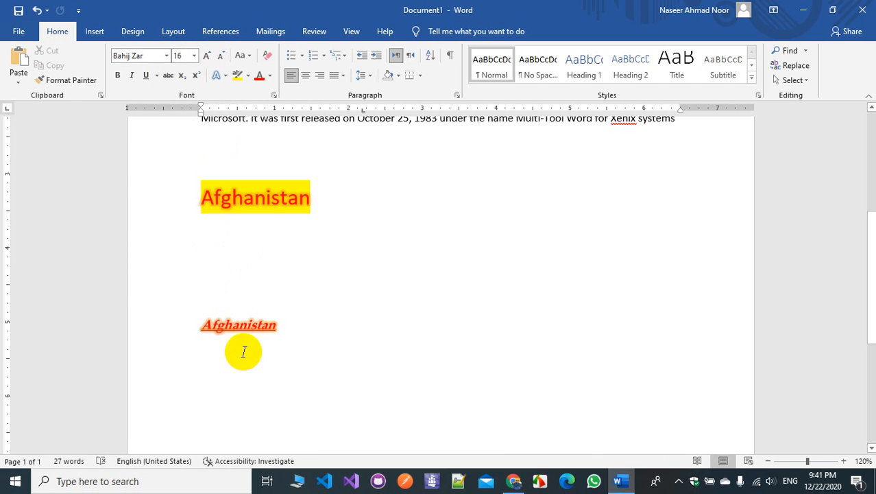
Enlarge the lower "Afghanistan" in increments up to font size 72.
double_click(240, 322)
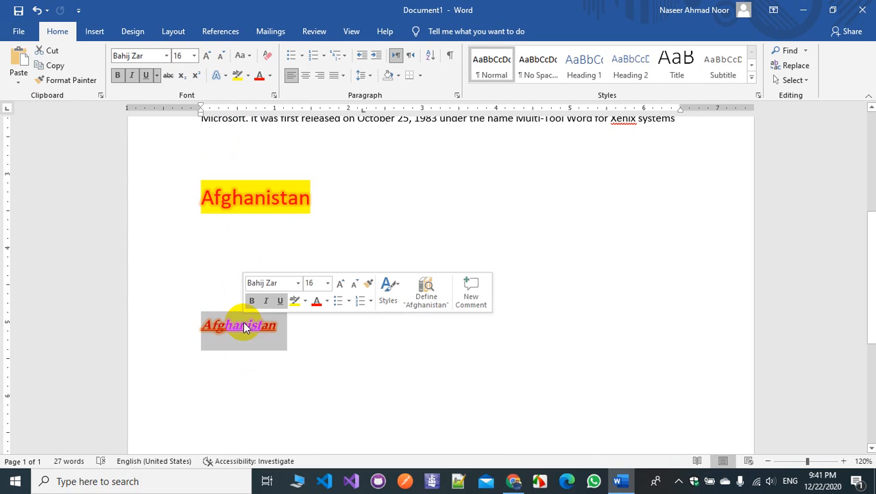
left_click(207, 56)
left_click(207, 56)
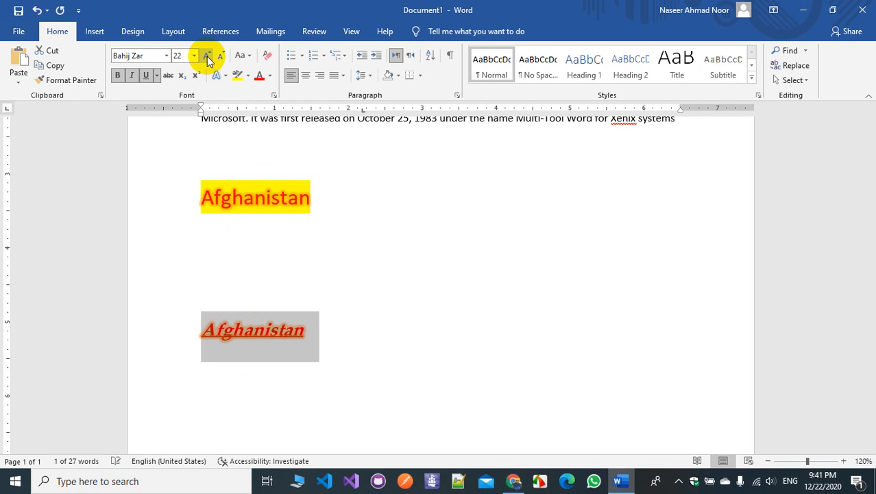
left_click(207, 56)
left_click(208, 57)
left_click(207, 56)
left_click(207, 56)
left_click(207, 56)
left_click(207, 56)
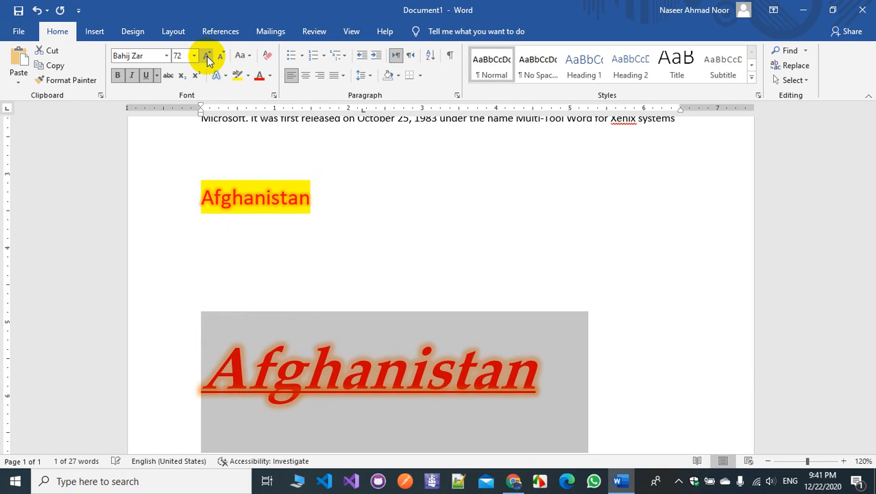
Shrink the lower "Afghanistan" in increments down to font size 24.
left_click(221, 58)
left_click(221, 58)
left_click(221, 58)
left_click(221, 58)
left_click(221, 57)
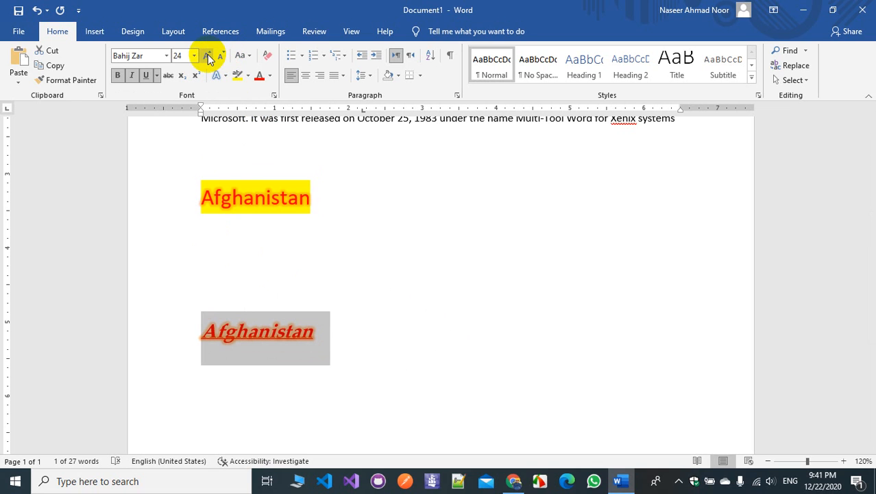
Remove bold, italic and underline from the lower "Afghanistan" in Bahij Zar.
left_click(118, 78)
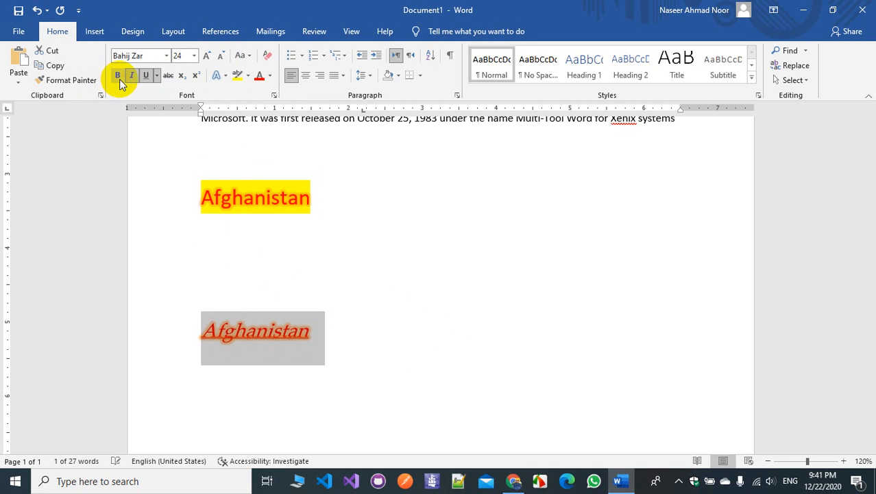
left_click(134, 77)
left_click(146, 78)
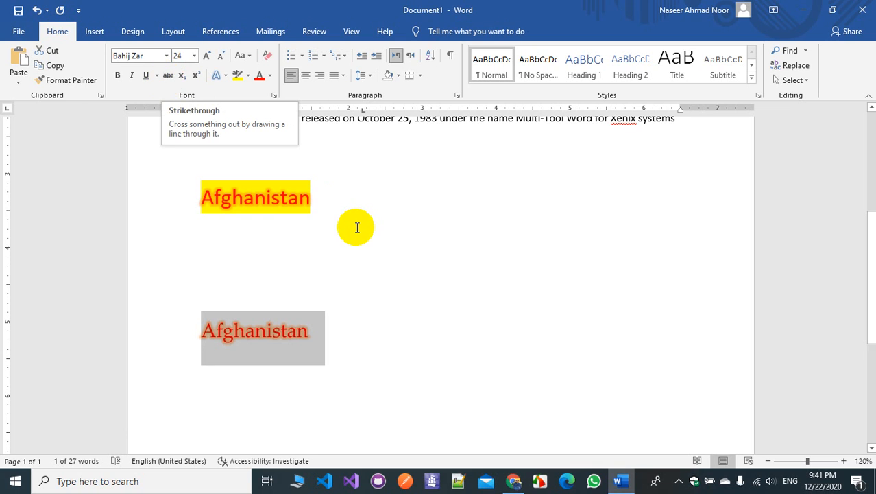
Strike through the word "released" in the paragraph about Microsoft Word.
scroll(358, 226, "up", 3)
double_click(328, 245)
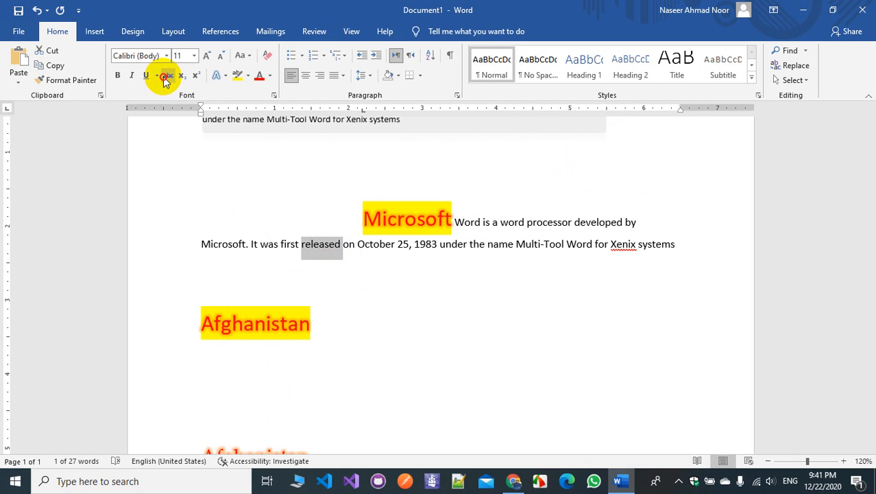
left_click(411, 314)
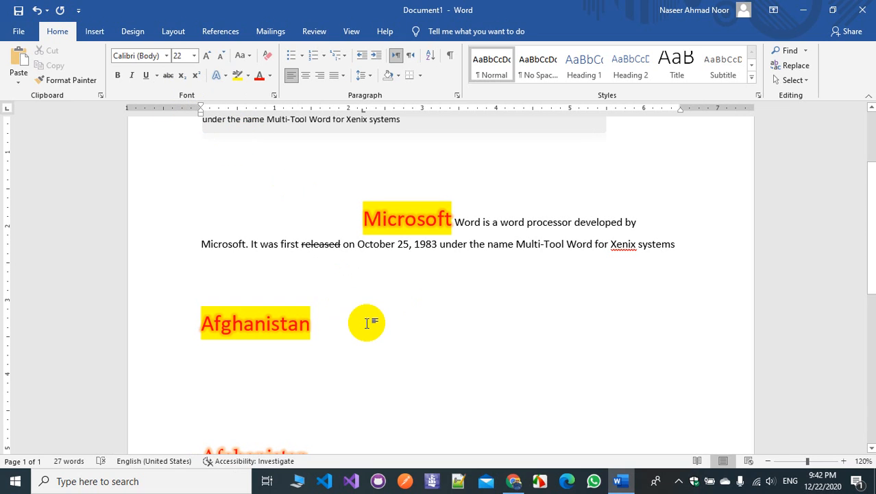
Insert two new lines below the highlighted "Afghanistan" and enter the number 9 there.
key("Return")
key("Return")
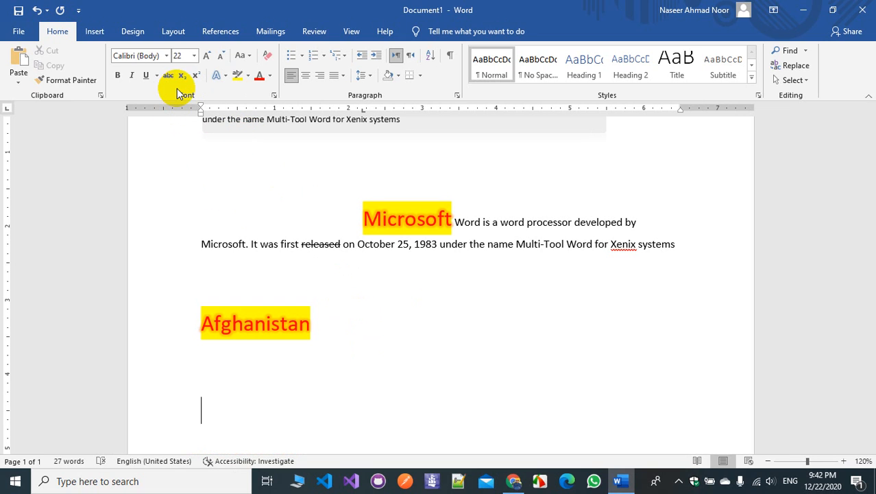
left_click(180, 81)
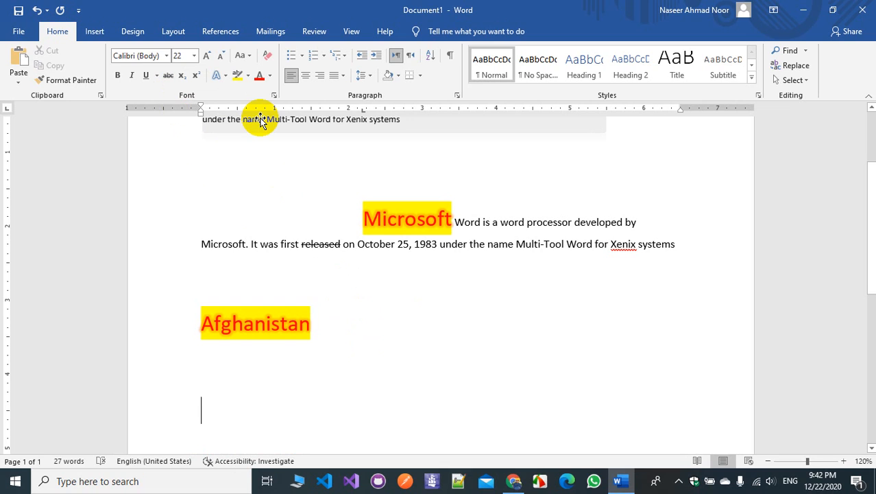
type("9")
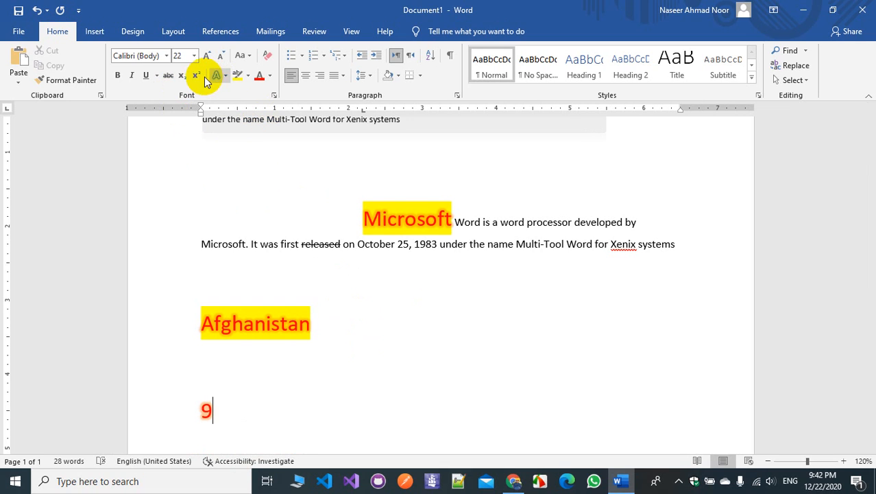
Add a superscript 4 after the 9 and insert two new lines below it.
left_click(195, 79)
type("4")
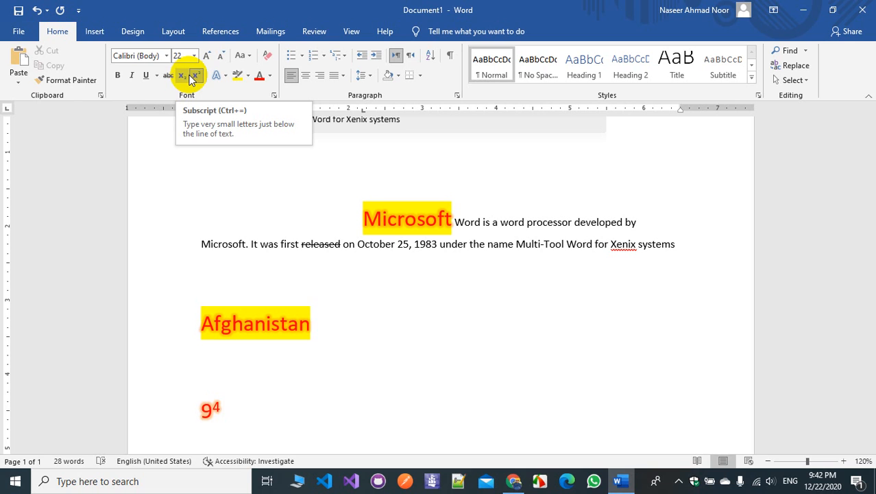
key("Return")
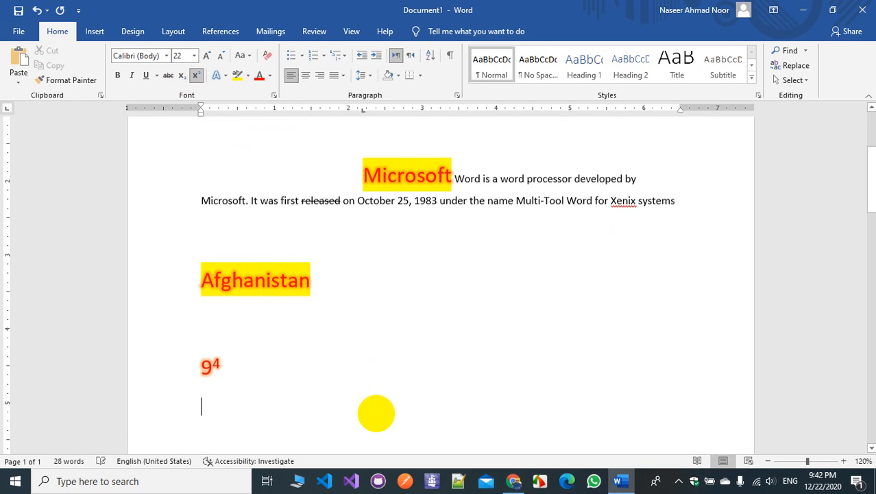
key("Return")
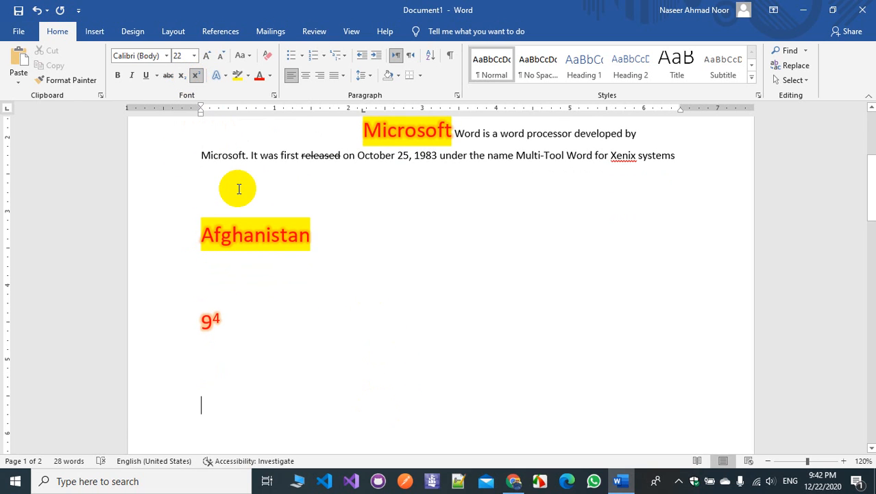
Enter 98989 with a superscript 8, insert blank lines below it, and return to normal baseline text.
key("ctrl+equal")
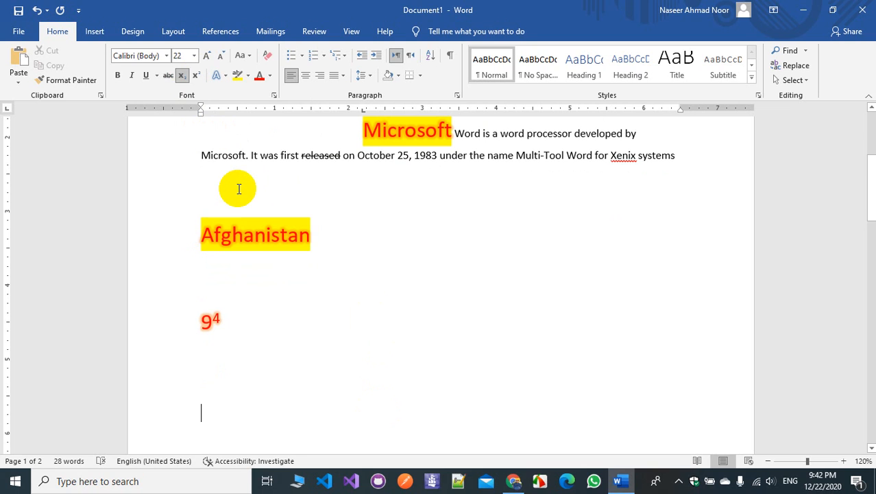
key("ctrl+equal")
type("98989")
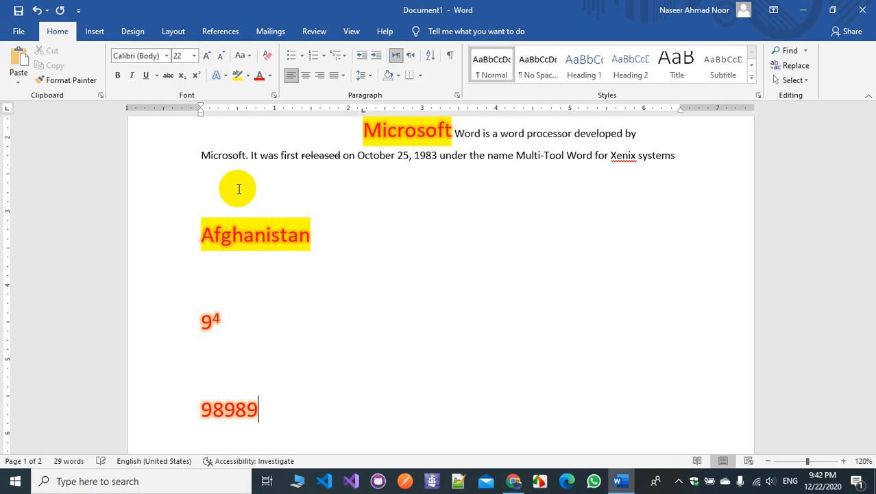
key("ctrl+equal")
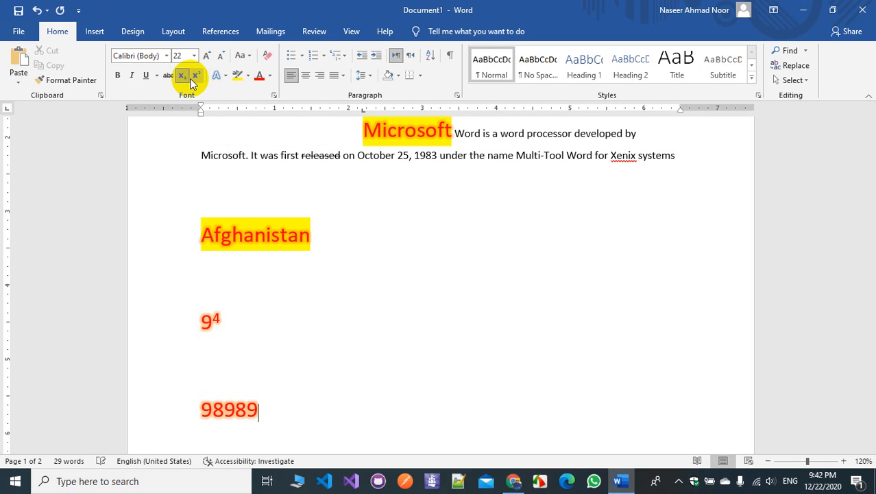
type("8")
key("Return")
key("Return")
key("Return")
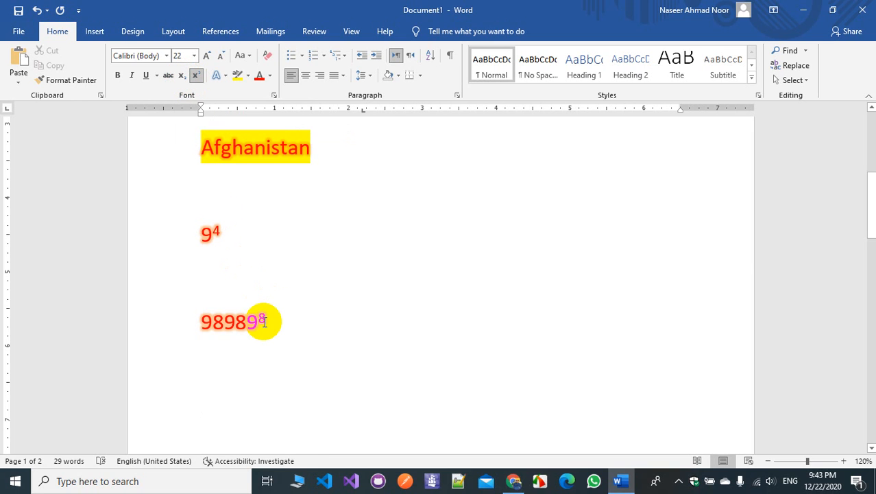
key("ctrl+shift+plus")
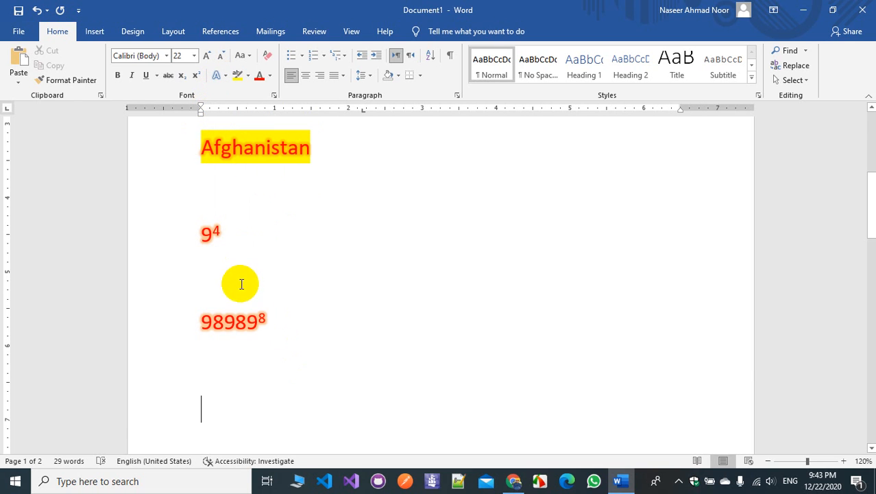
Apply a yellow text outline to the number 98989 and its superscript 8, and inspect the result up close.
double_click(234, 316)
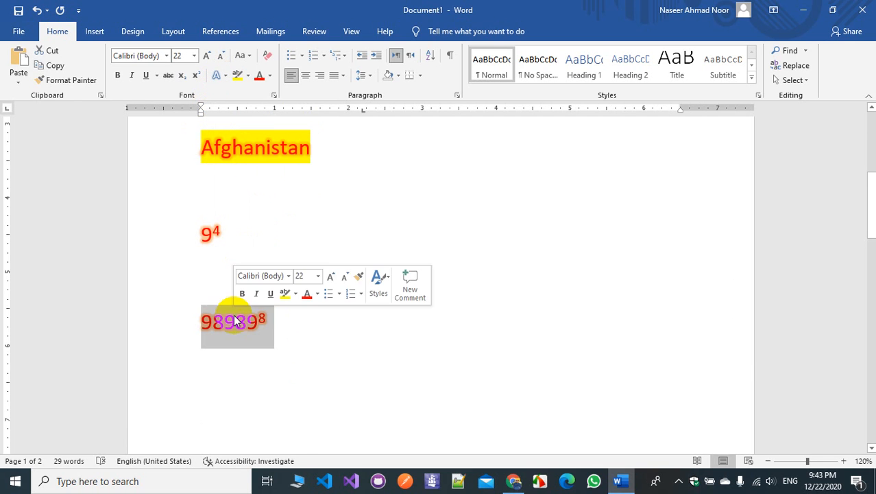
left_click(223, 77)
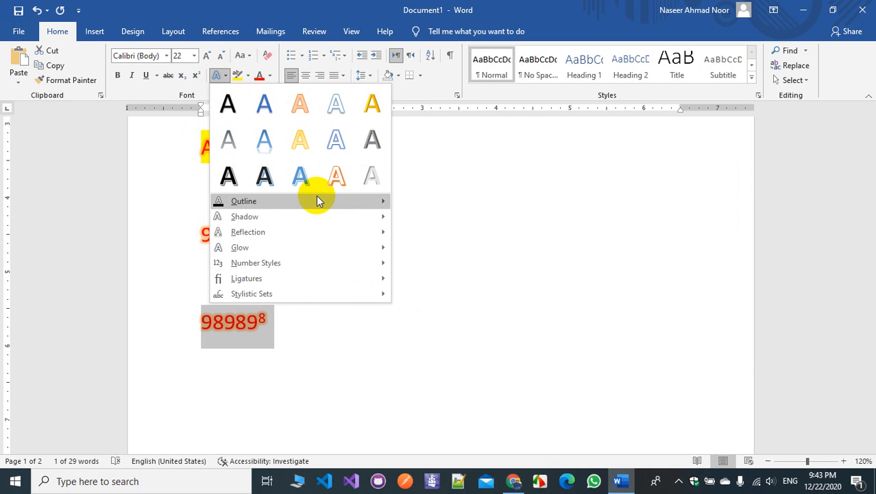
mouse_move(318, 200)
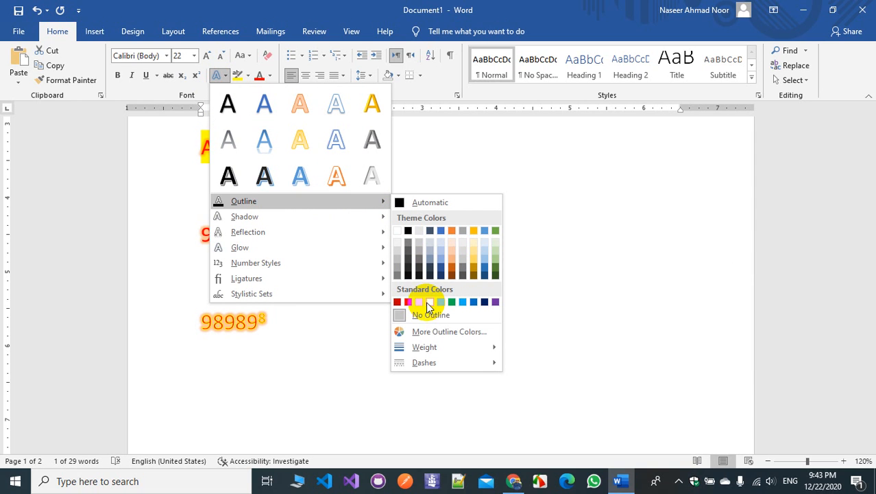
left_click(428, 306)
scroll(257, 326, "up", 20)
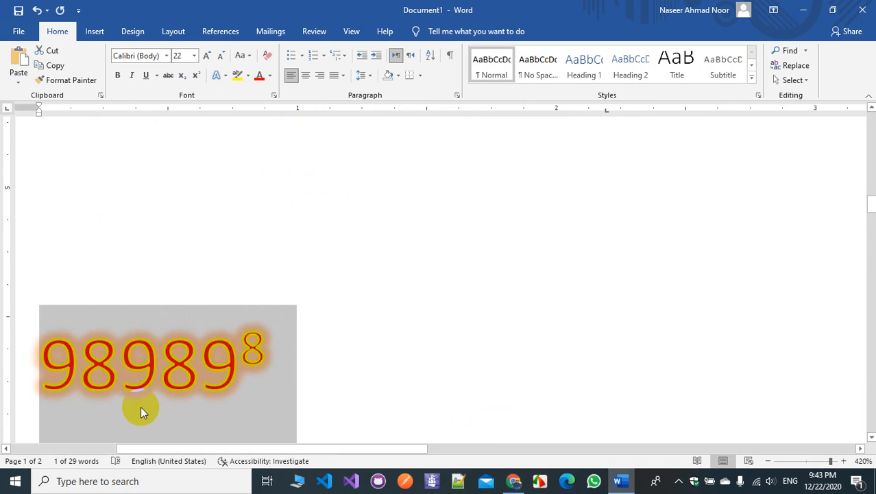
left_click(362, 367)
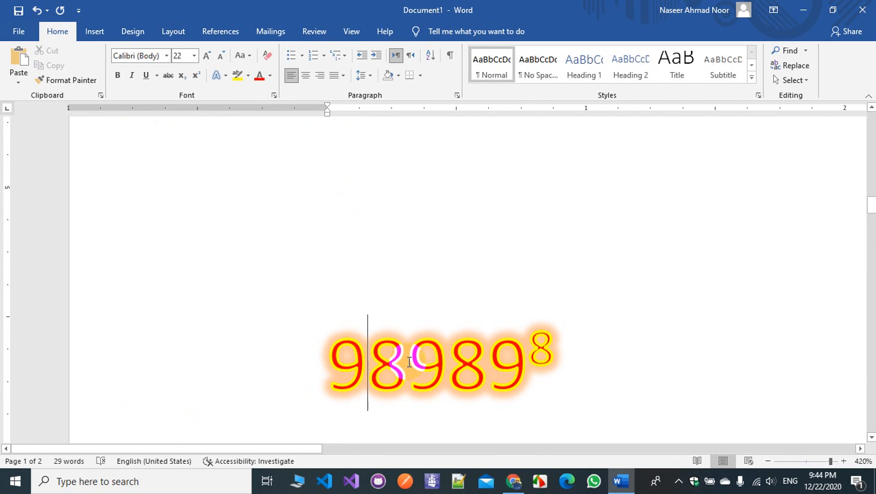
scroll(471, 375, "down", 19, "ctrl")
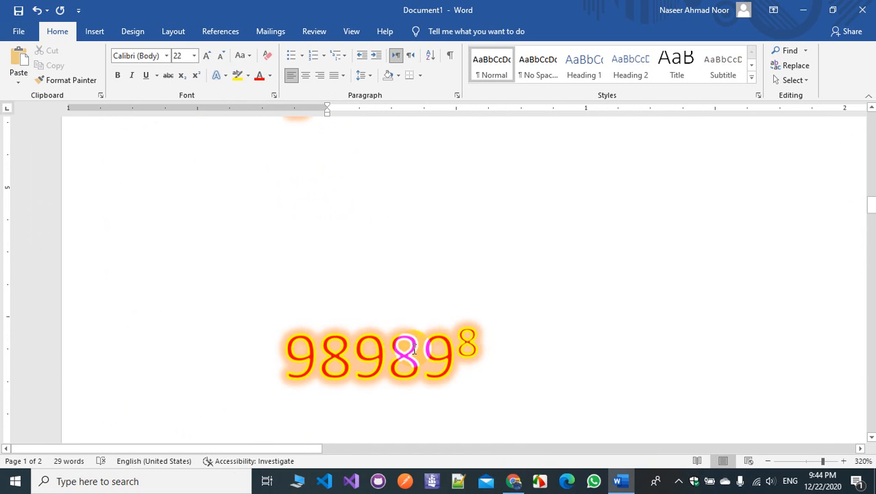
Set the text outline of 98989 and its superscript 8 to White, Background 1.
double_click(261, 334)
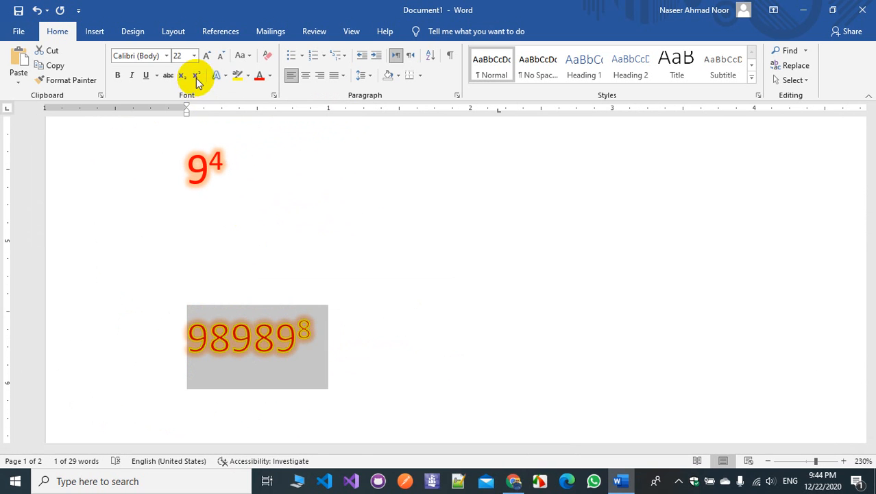
left_click(223, 76)
mouse_move(368, 210)
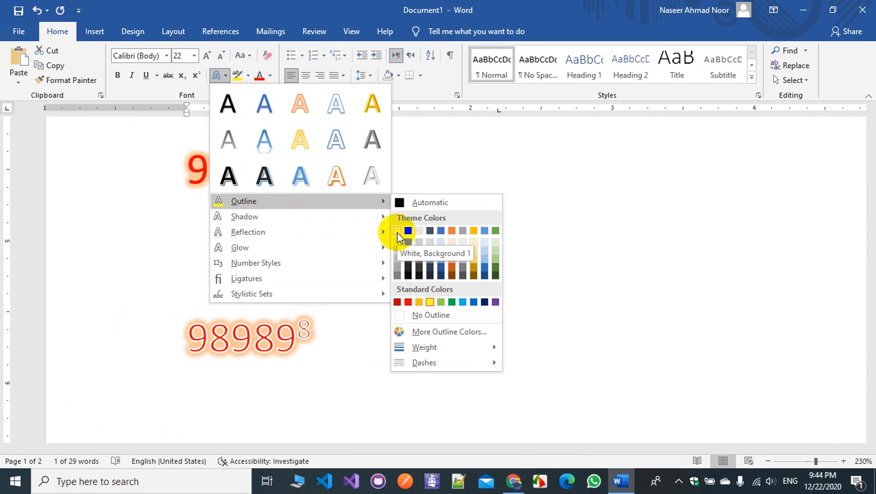
left_click(398, 232)
Review the shadow and reflection effects, and apply a green glow variation to 98989 and its superscript 8.
left_click(221, 77)
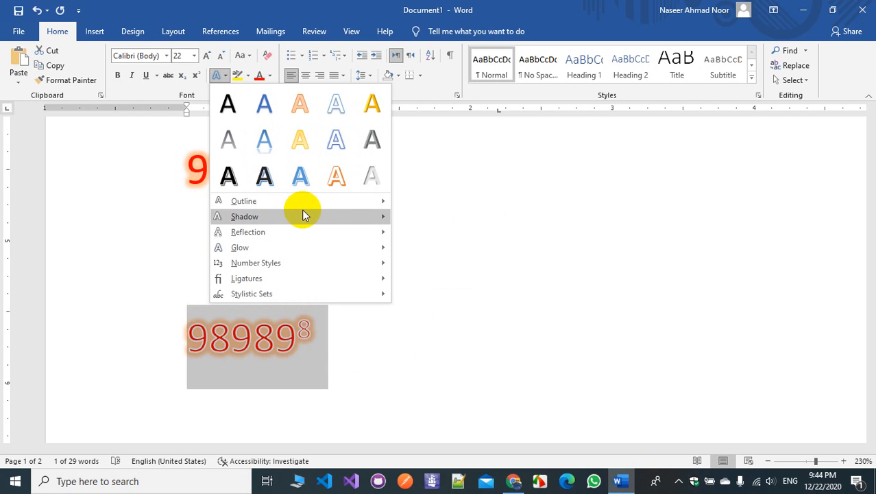
mouse_move(335, 214)
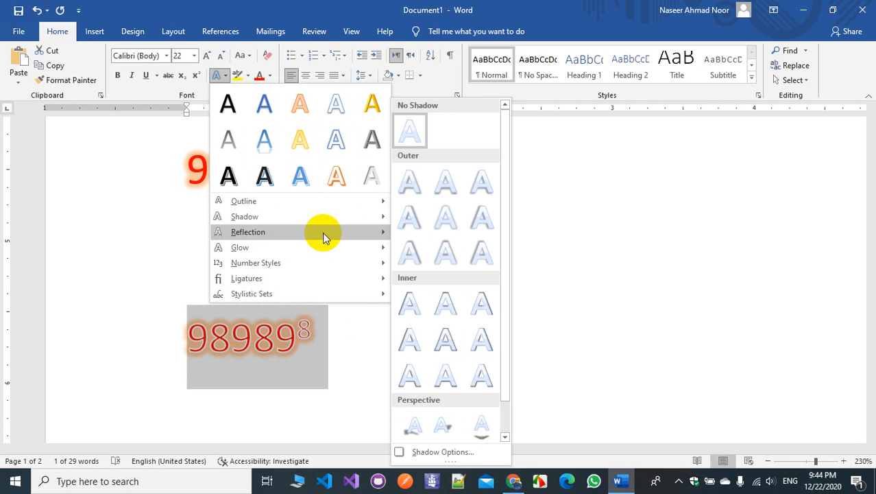
mouse_move(323, 232)
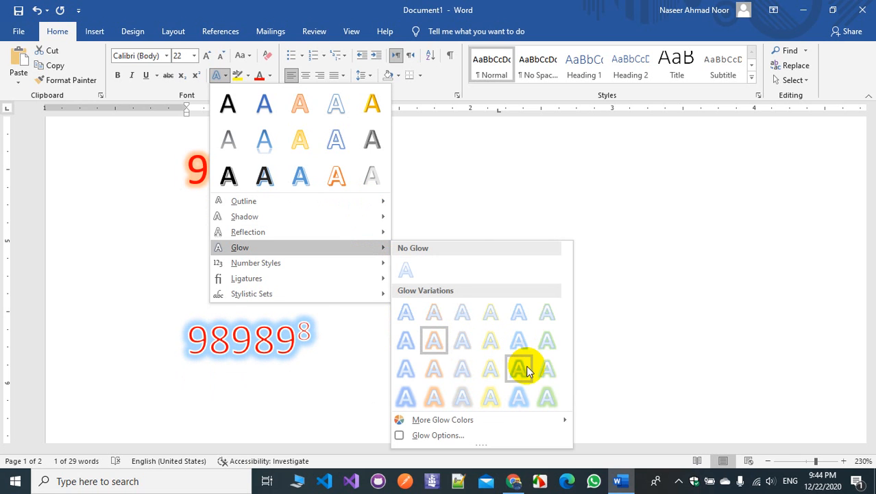
left_click(547, 341)
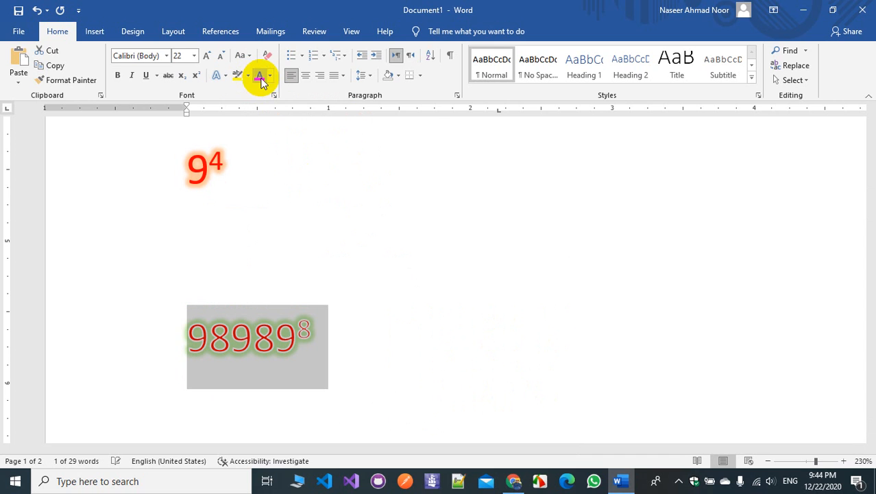
Set the font color of 98989 and its superscript 8 to black and deselect the text.
left_click(271, 78)
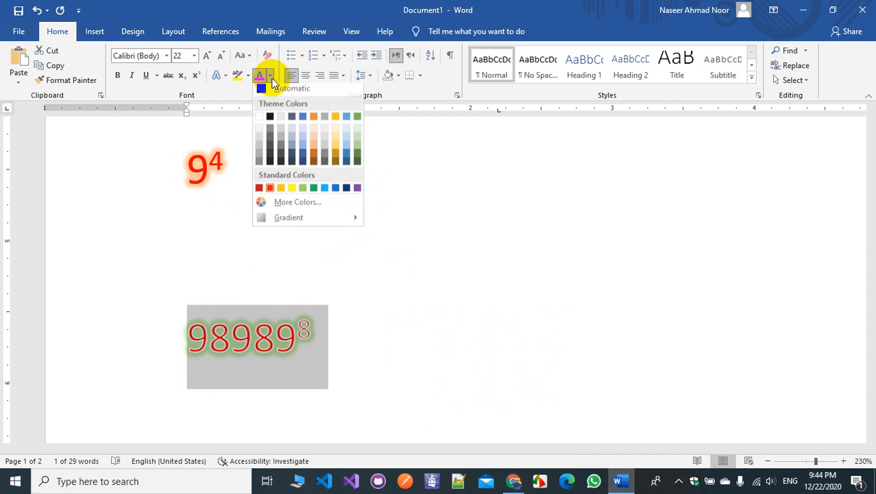
left_click(269, 117)
key("Right")
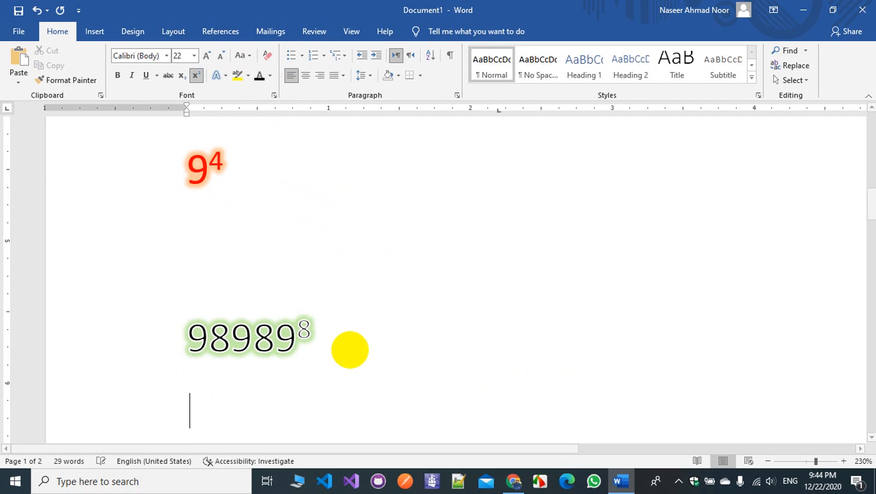
Give 98989 and its superscript 8 a blue glow and highlight the text in yellow.
left_click_drag(326, 402, 188, 315)
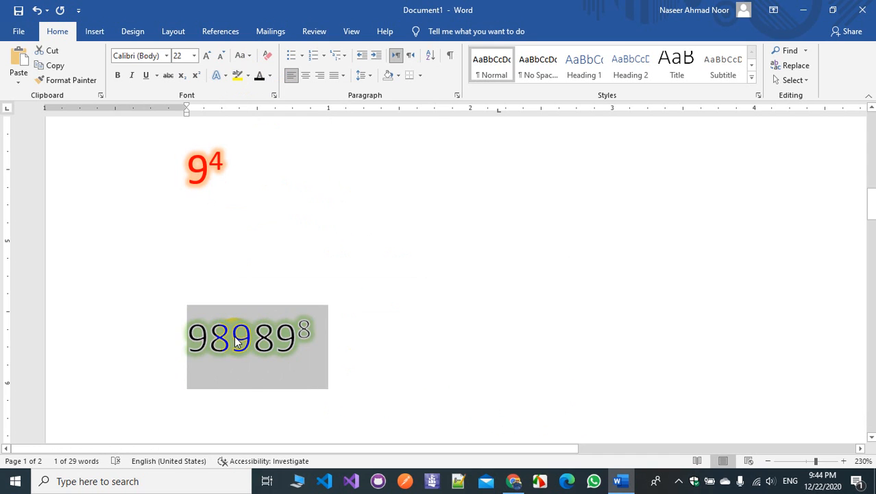
left_click(225, 78)
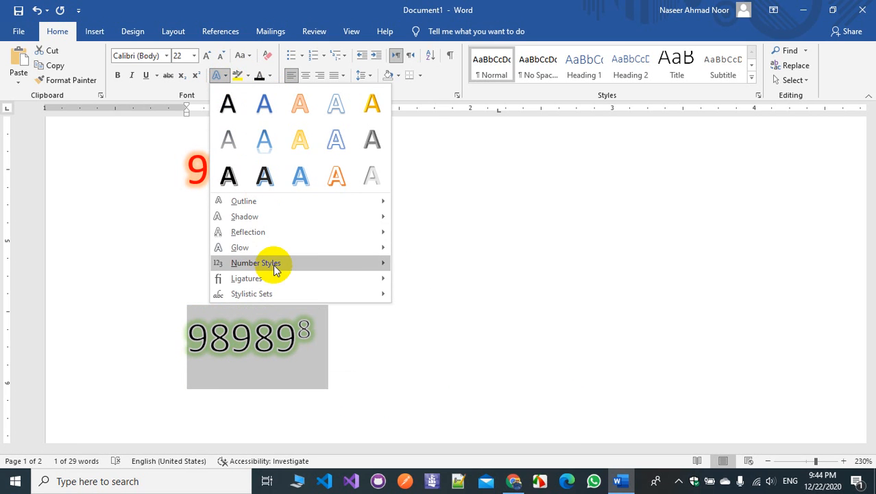
mouse_move(273, 263)
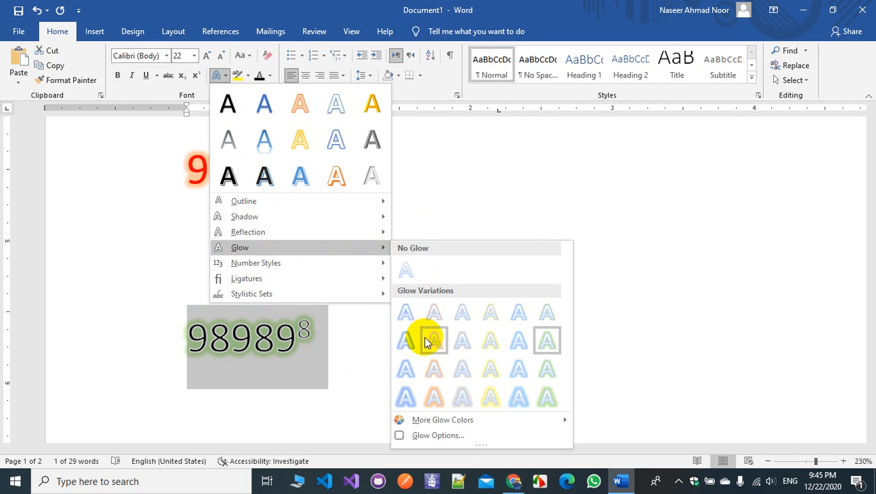
left_click(403, 340)
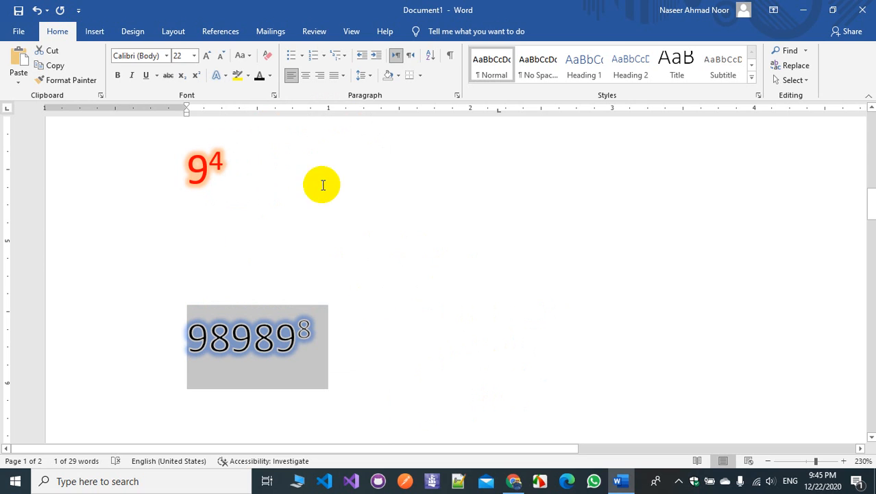
left_click(238, 75)
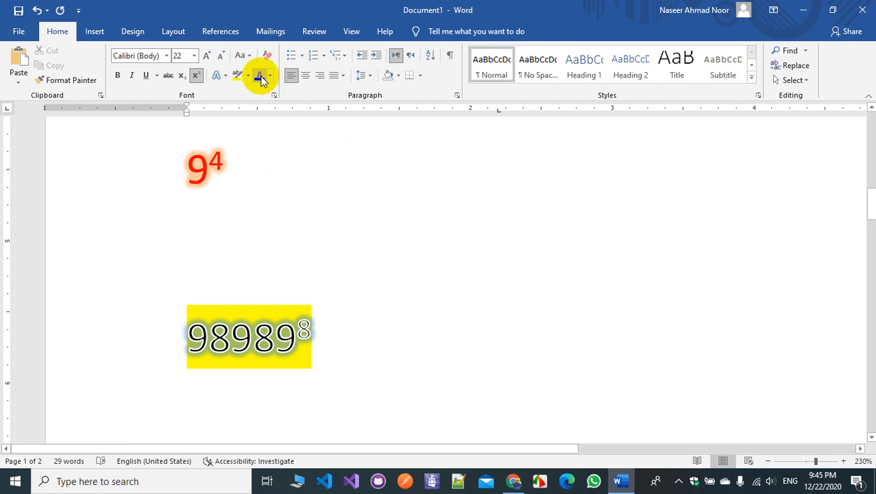
Set the font color of the highlighted 98989 and its superscript 8 to white.
left_click(269, 79)
left_click(264, 336)
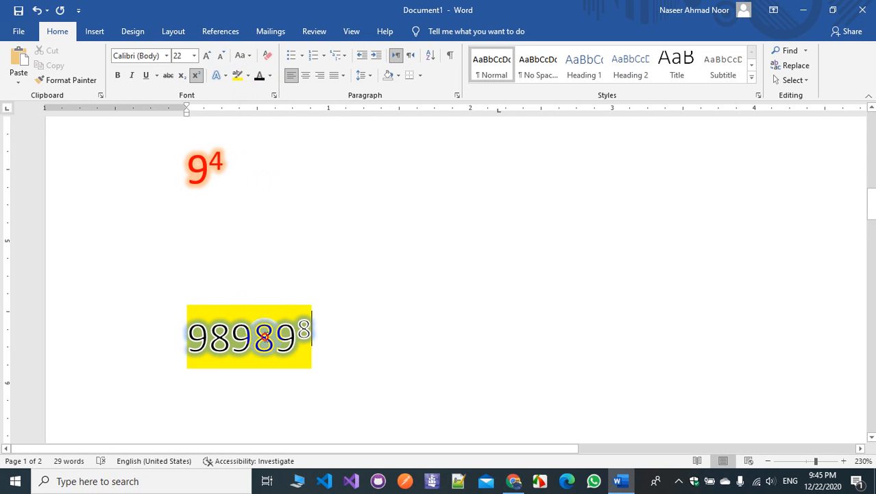
double_click(265, 336)
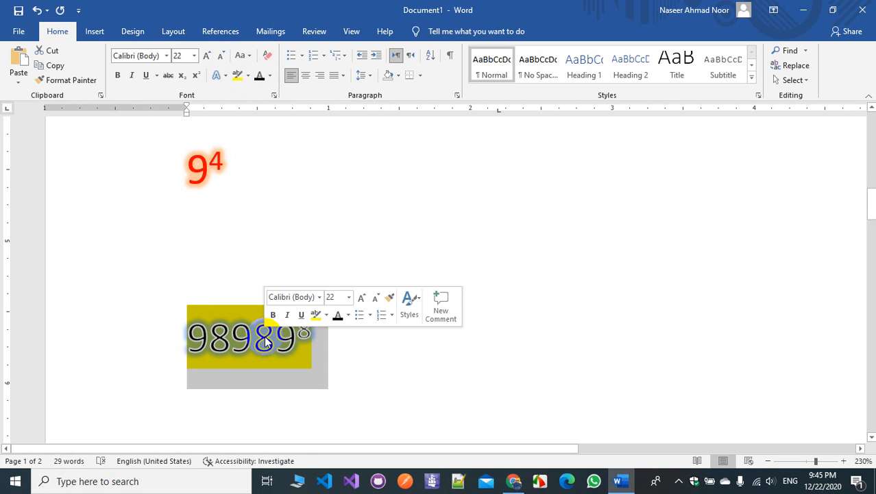
left_click(269, 77)
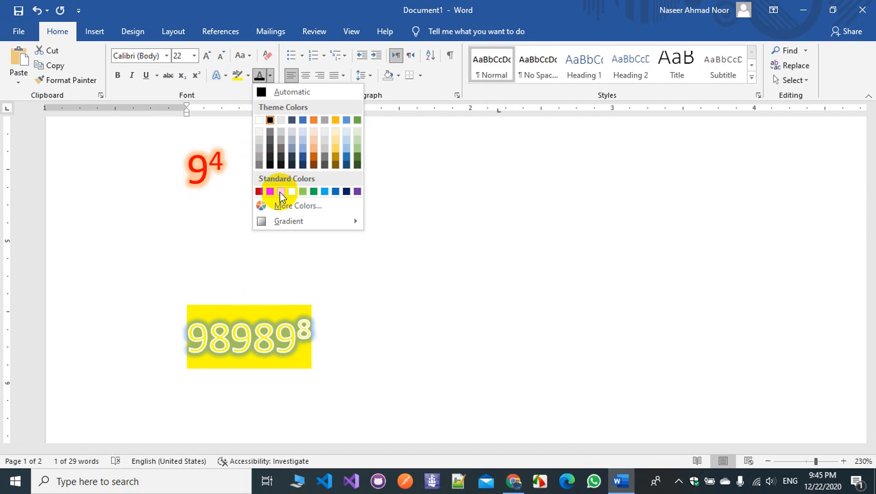
left_click(263, 126)
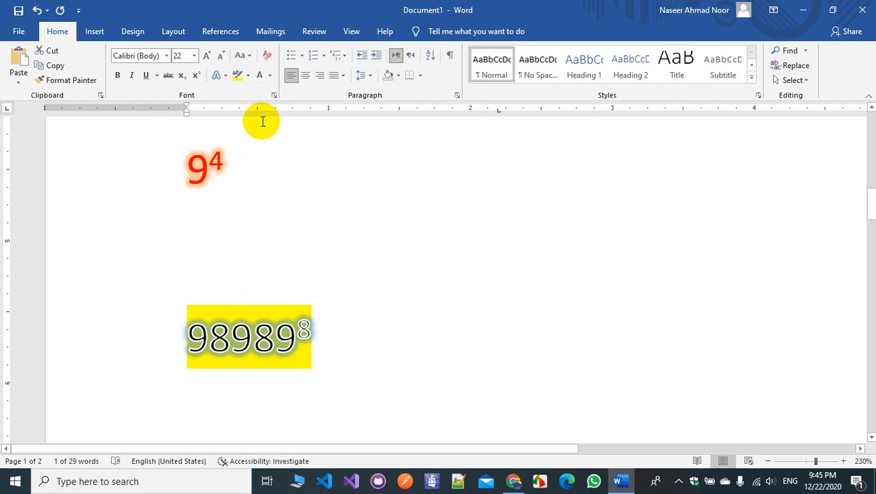
left_click(282, 215)
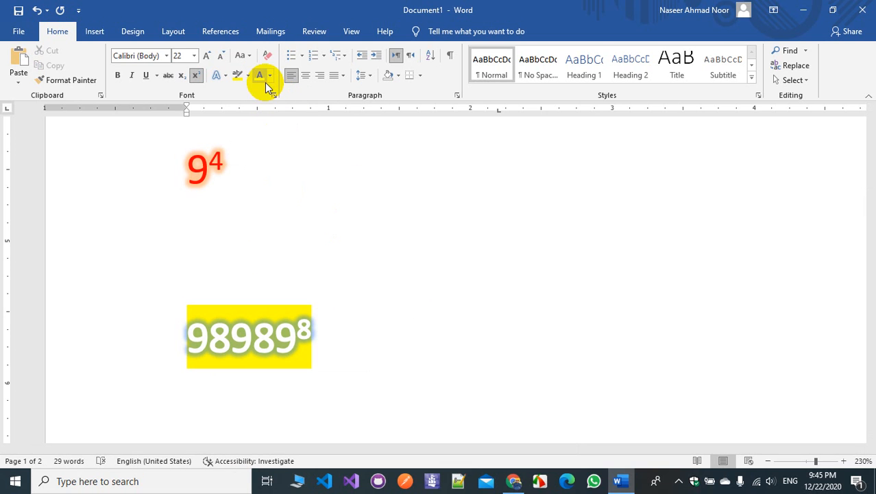
Examine the change-case options for 98989 and its superscript 8 without applying any of them.
double_click(271, 326)
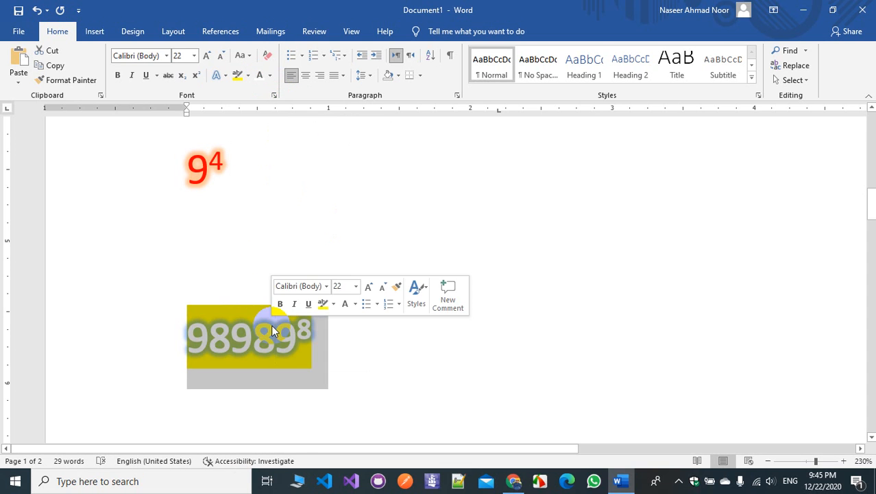
left_click(249, 60)
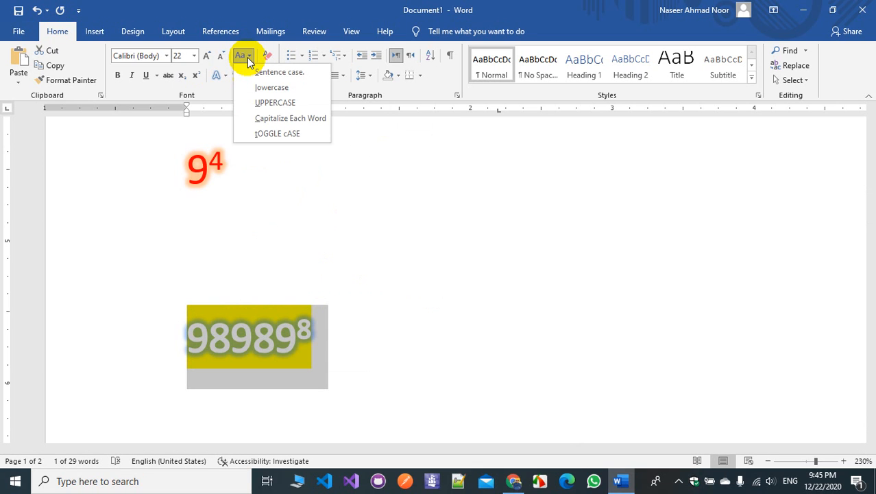
left_click(409, 359)
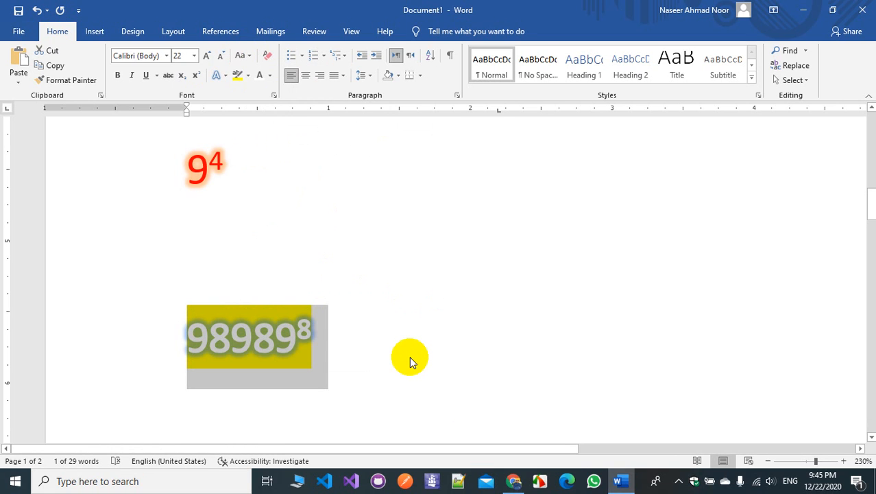
Add the sentence "Afghanistan is my country" on a new line below the highlighted 98989 and its superscript 8.
left_click(378, 339)
key("Return")
key("Return")
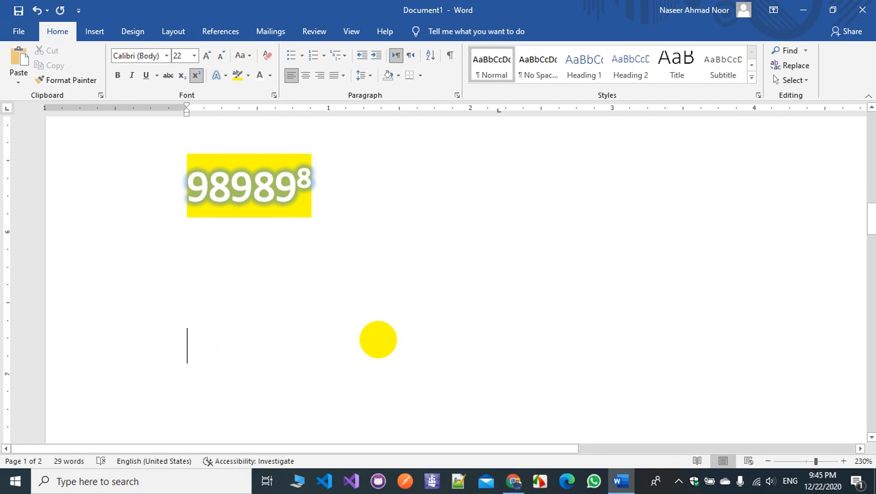
type("Afha")
key("BackSpace")
key("BackSpace")
type("g")
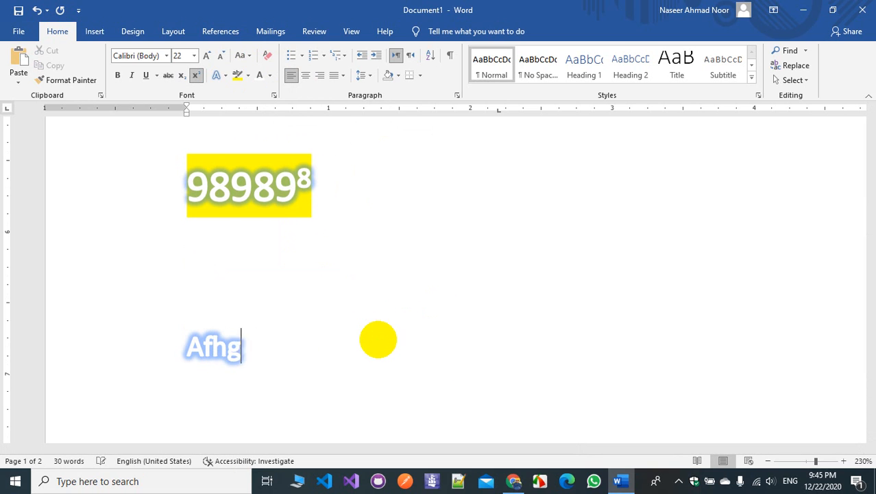
key("BackSpace")
key("BackSpace")
type("ghanistan i")
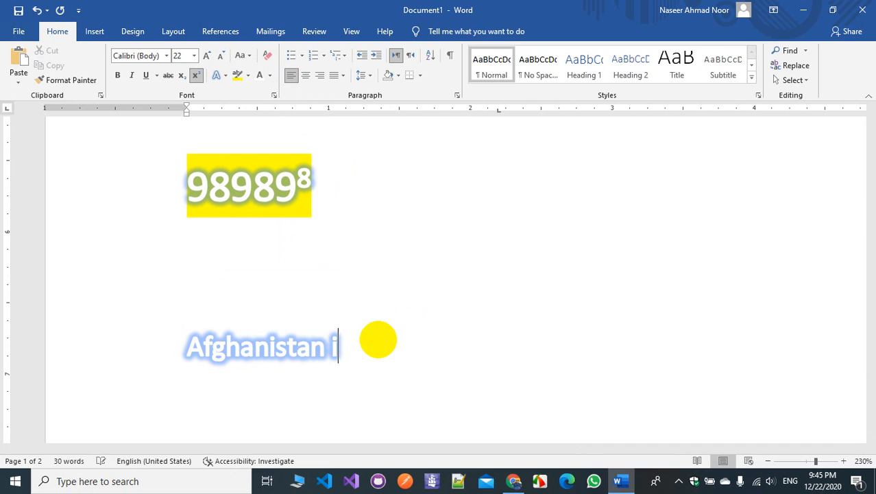
type("s my count")
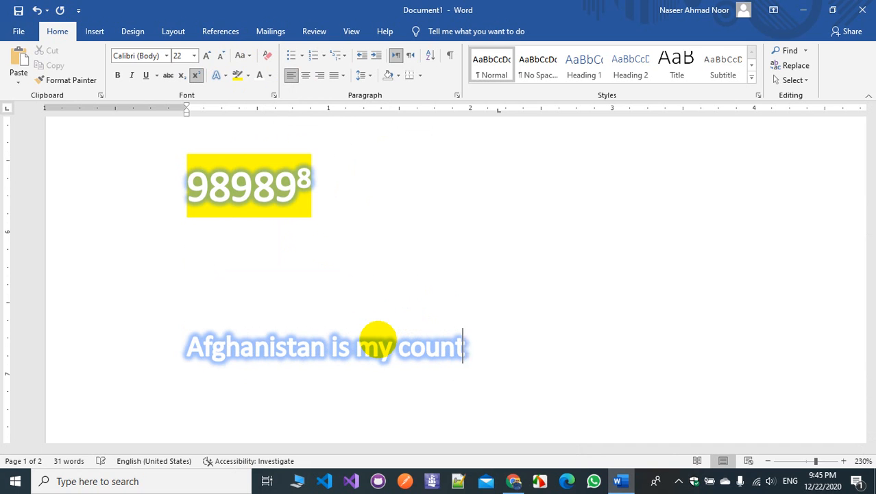
type("ry")
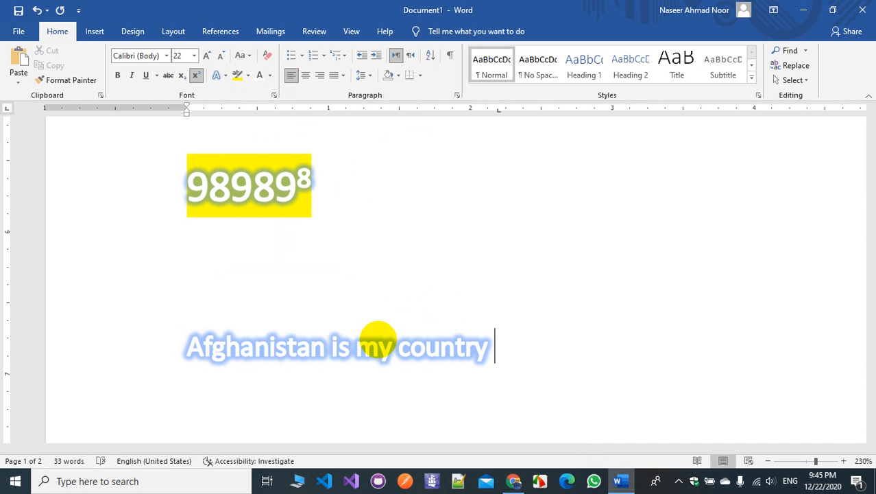
Convert the whole sentence "Afghanistan is my country" to UPPERCASE.
left_click(184, 349)
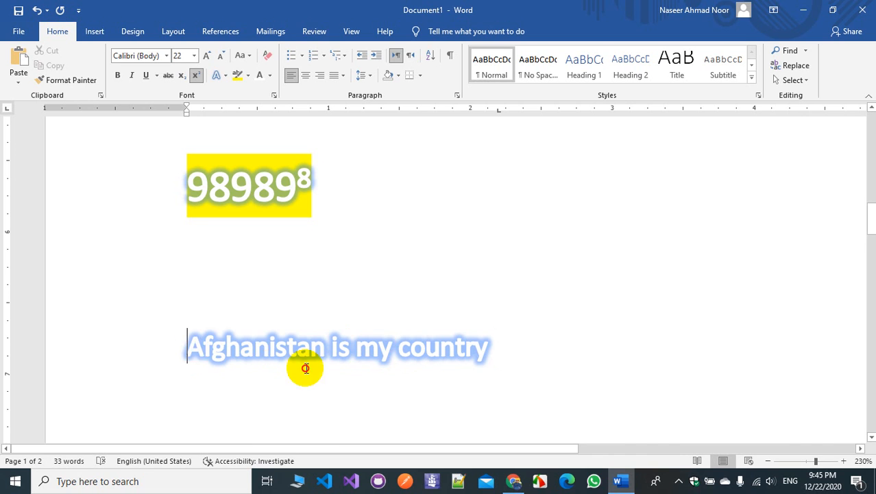
left_click_drag(303, 367, 489, 365)
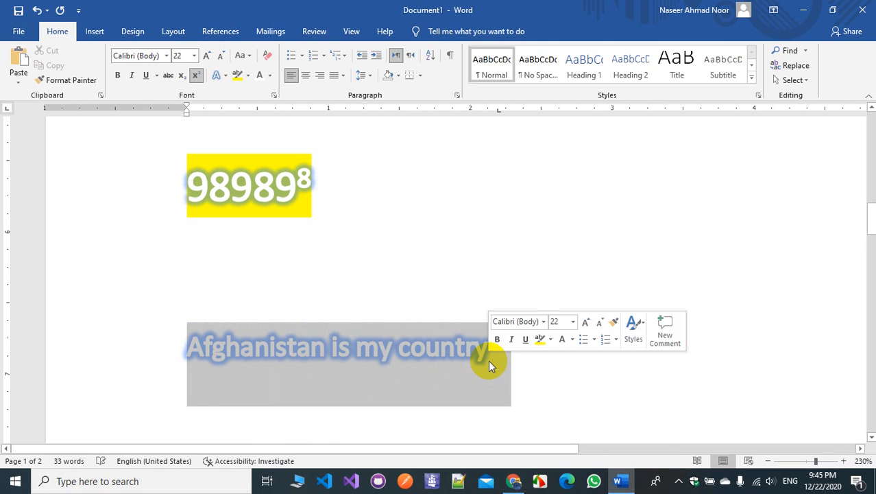
left_click(245, 56)
left_click(271, 102)
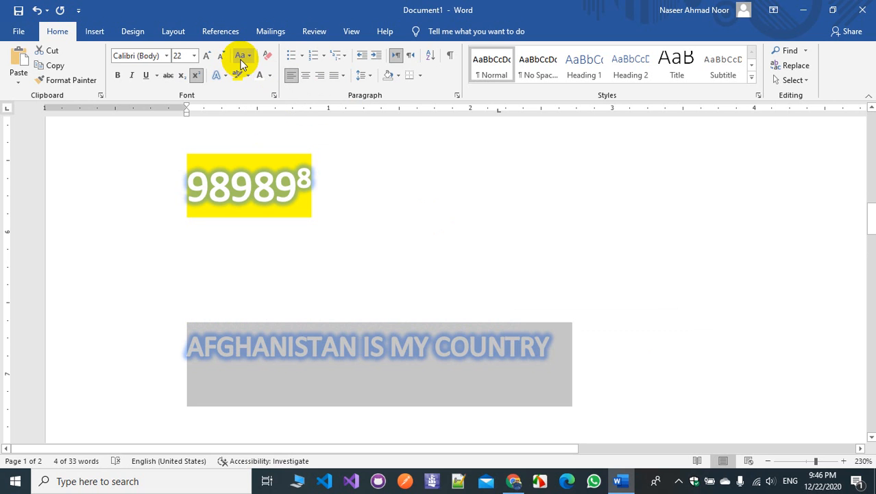
Change the Afghanistan sentence to lowercase and then to Sentence case.
left_click(243, 56)
left_click(271, 87)
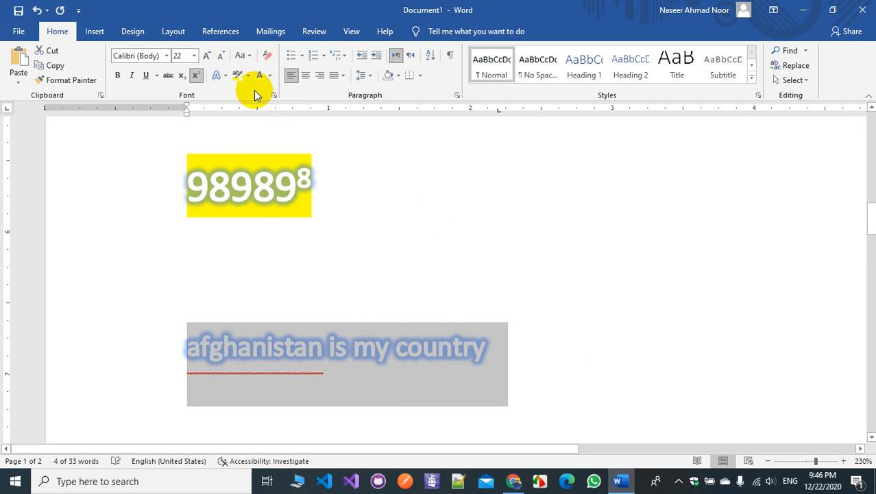
left_click(259, 72)
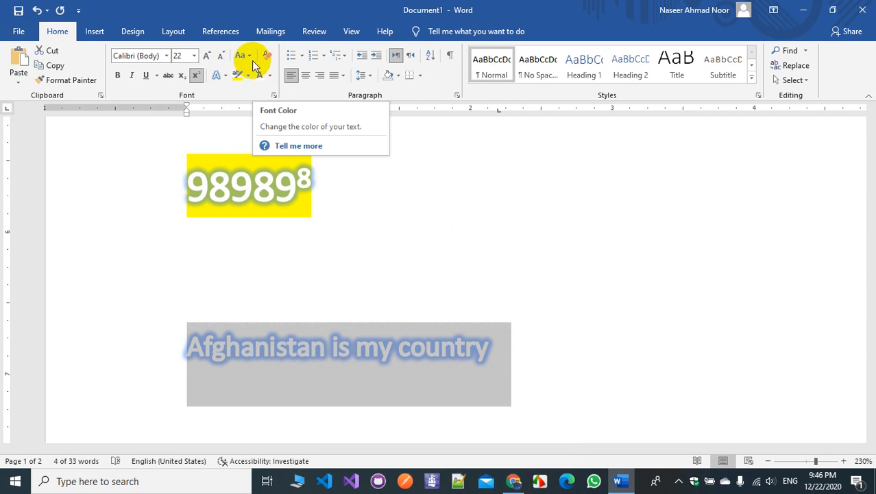
Apply tOGGLE cASE to the Afghanistan sentence, followed by Sentence case.
left_click(242, 56)
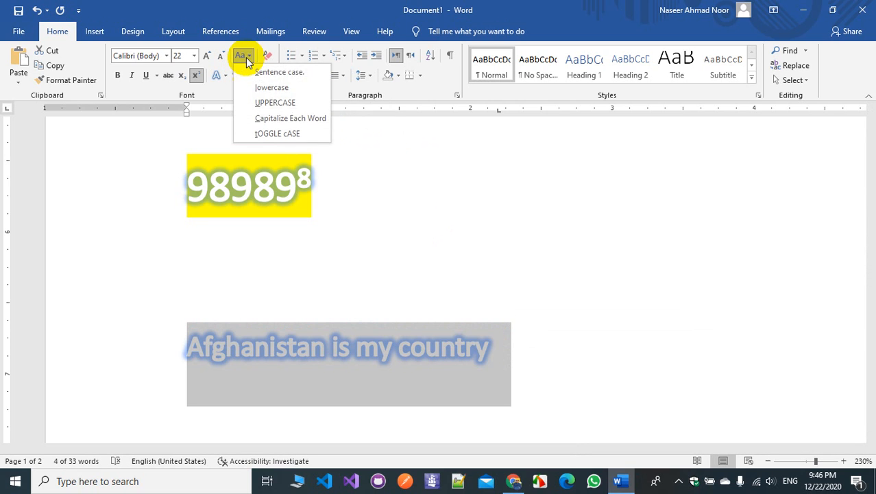
left_click(282, 133)
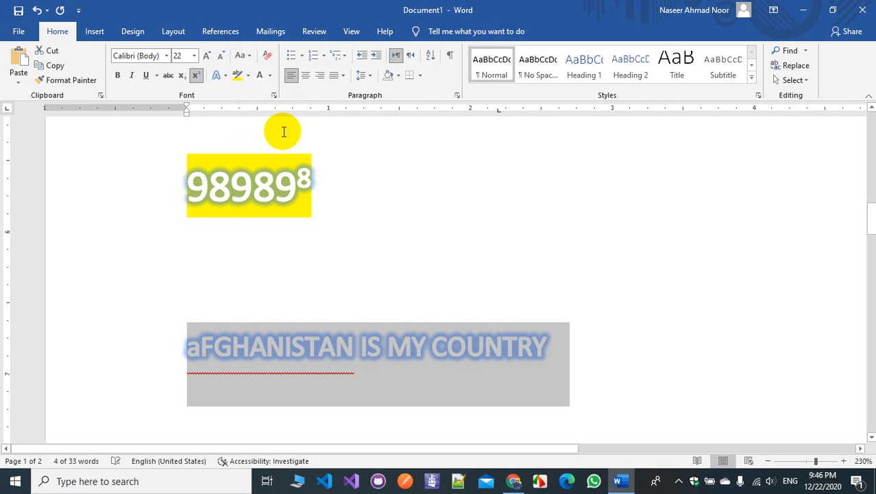
left_click(247, 57)
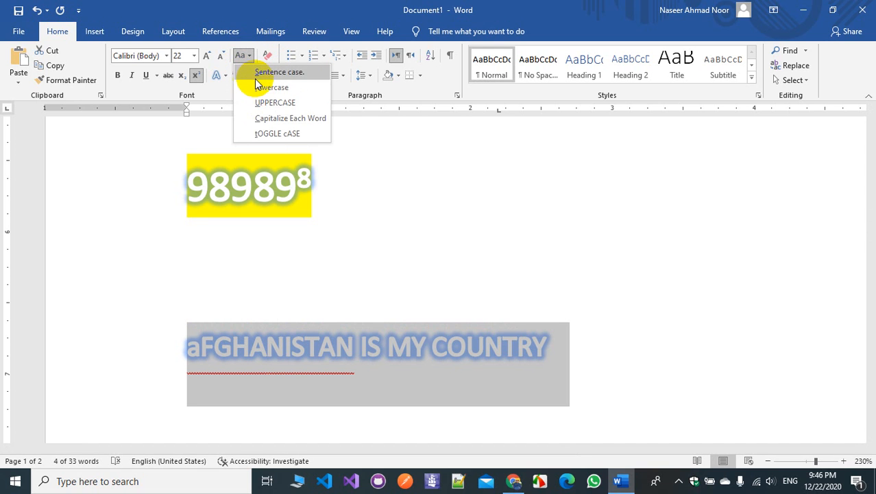
left_click(255, 73)
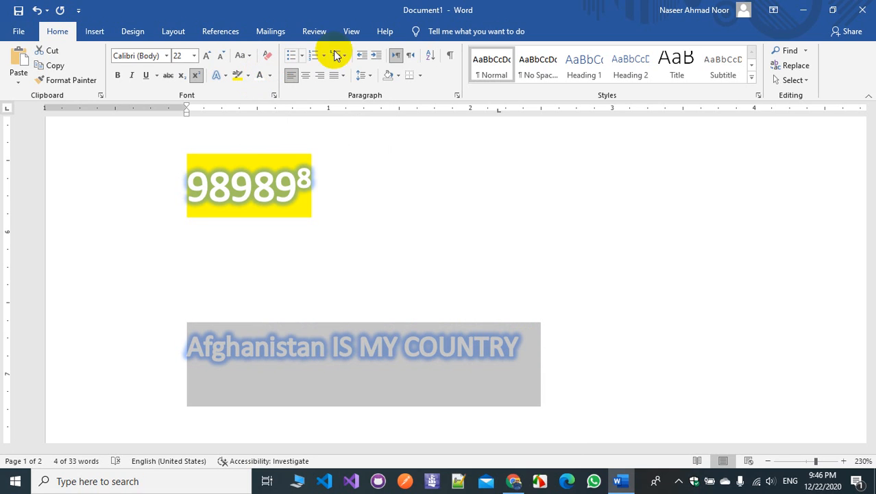
left_click(252, 58)
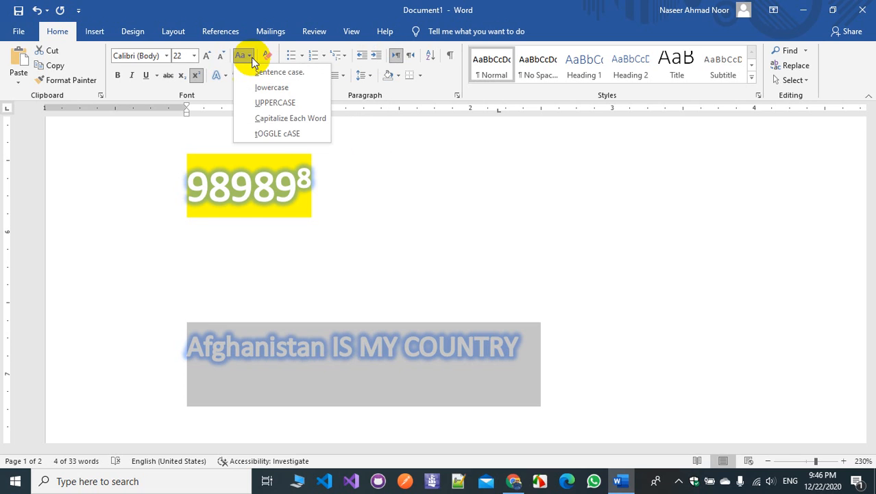
left_click(258, 77)
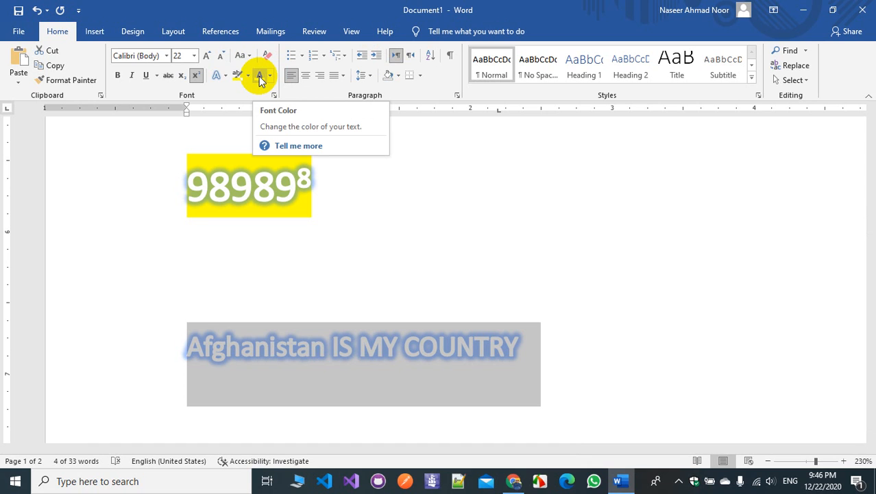
Convert the Afghanistan sentence to lowercase and then capitalize each word.
left_click(248, 56)
left_click(262, 90)
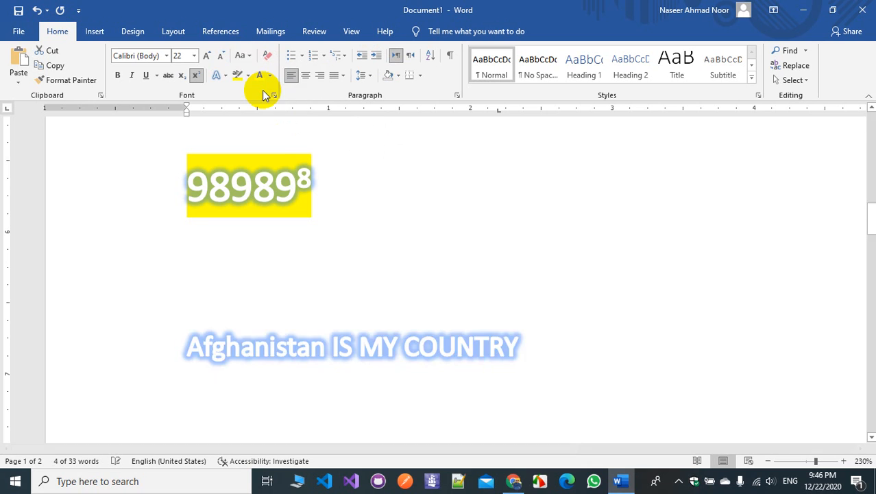
left_click(245, 57)
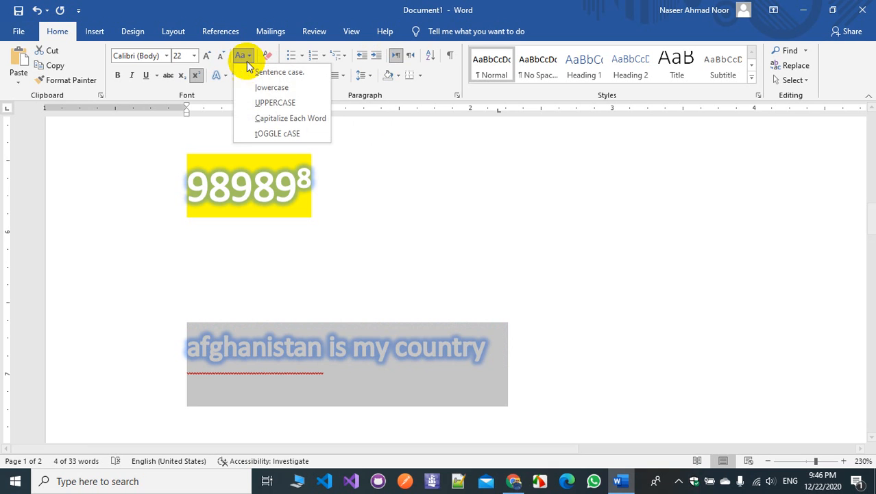
left_click(264, 119)
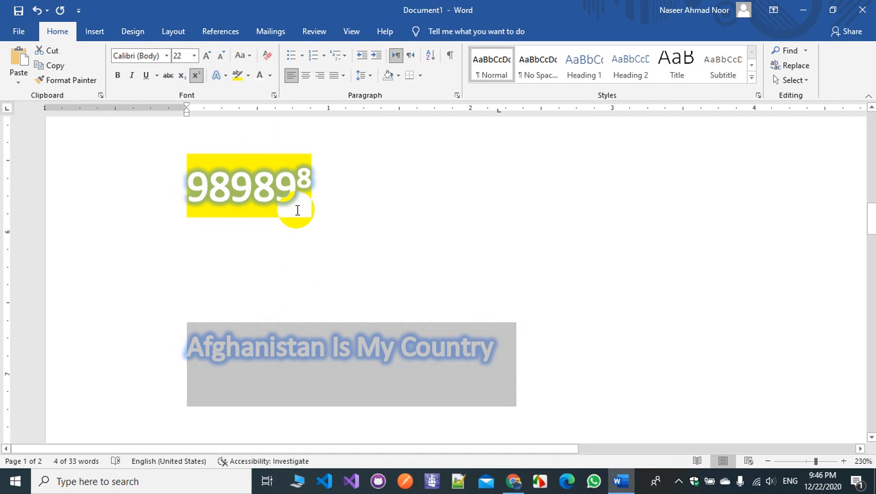
Apply Sentence case to the Afghanistan sentence and clear all of its formatting.
left_click(244, 57)
left_click(249, 75)
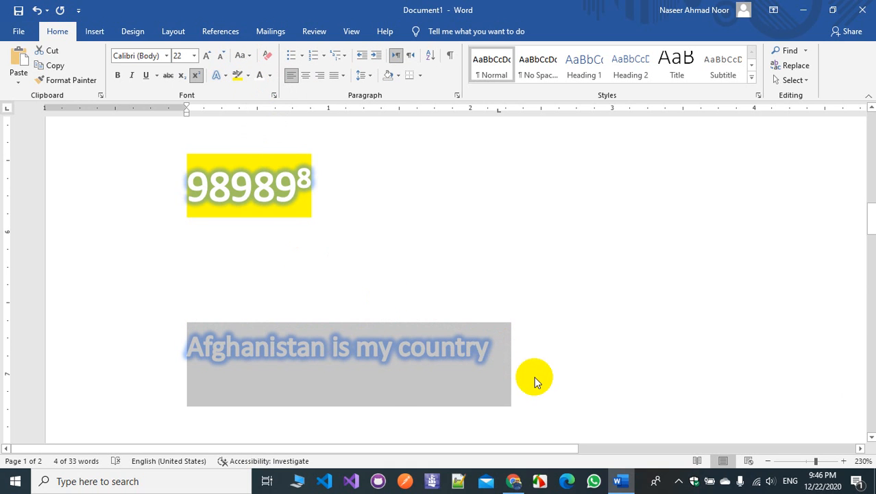
left_click(265, 57)
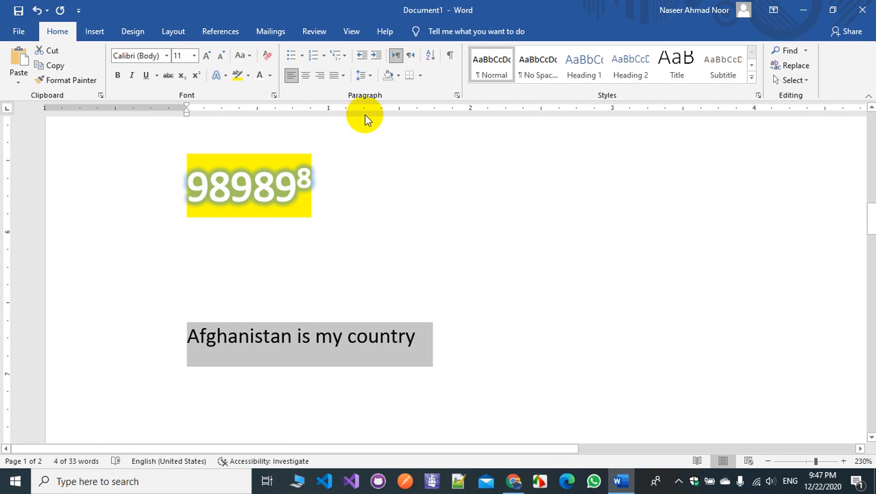
Try the center, right, justified and left alignments on the Afghanistan sentence.
left_click(310, 77)
left_click(322, 79)
left_click(332, 78)
left_click(314, 77)
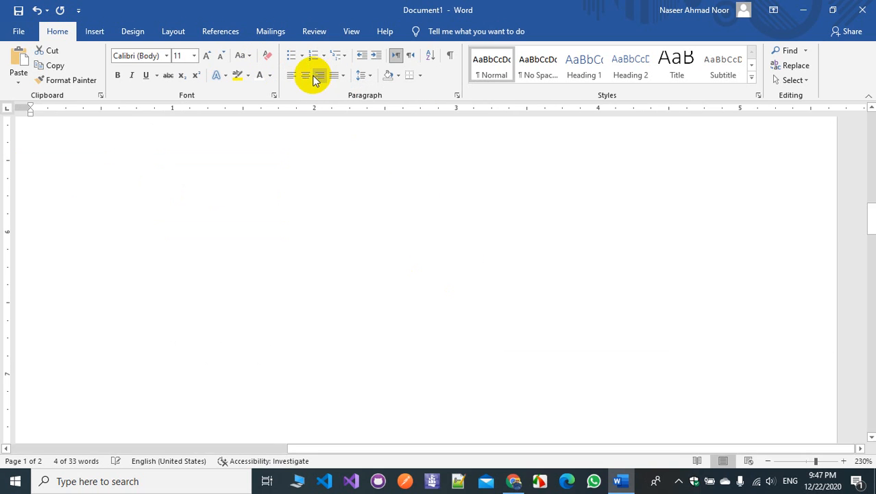
left_click(291, 76)
left_click(306, 77)
left_click(290, 76)
left_click(304, 76)
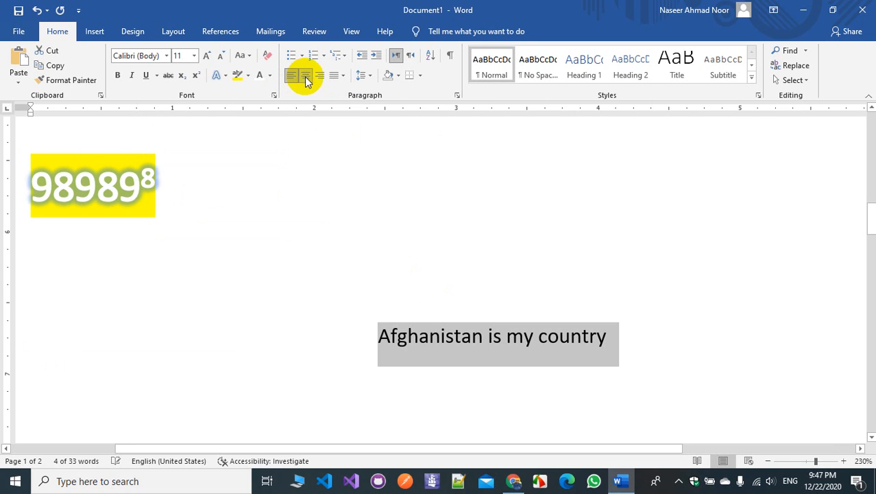
Compare right and left alignment on the Afghanistan sentence, and finish with it centered.
left_click(320, 76)
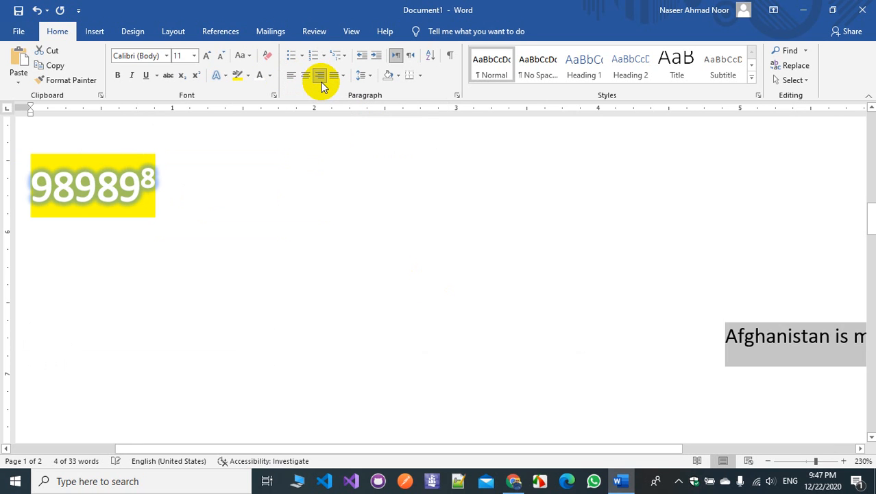
left_click(291, 76)
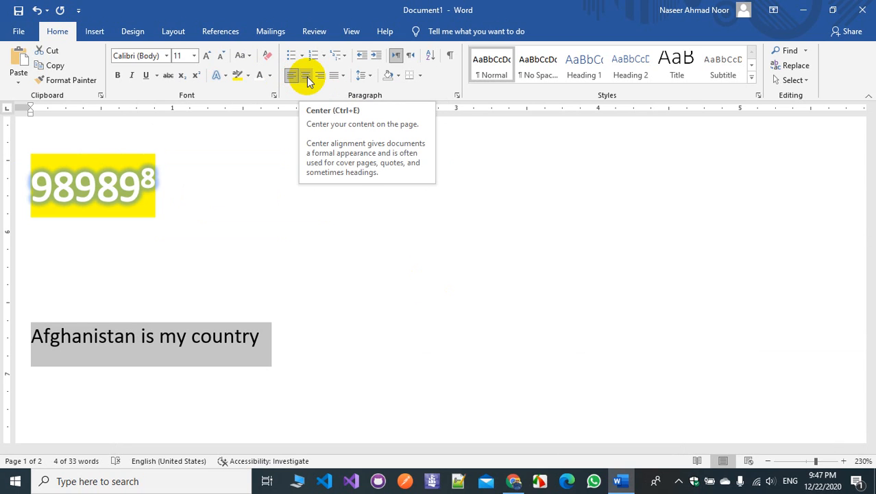
left_click(307, 77)
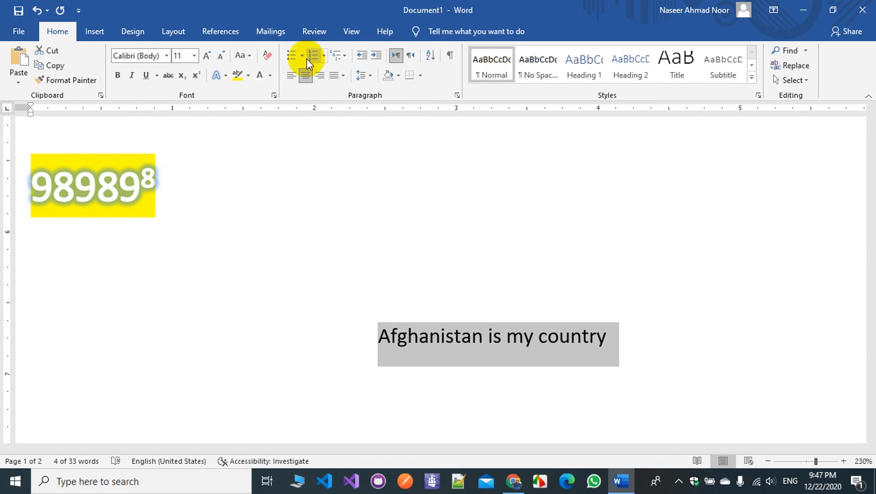
Insert a blank paragraph above the centered sentence and several blank paragraphs below it.
left_click(335, 352)
key("Return")
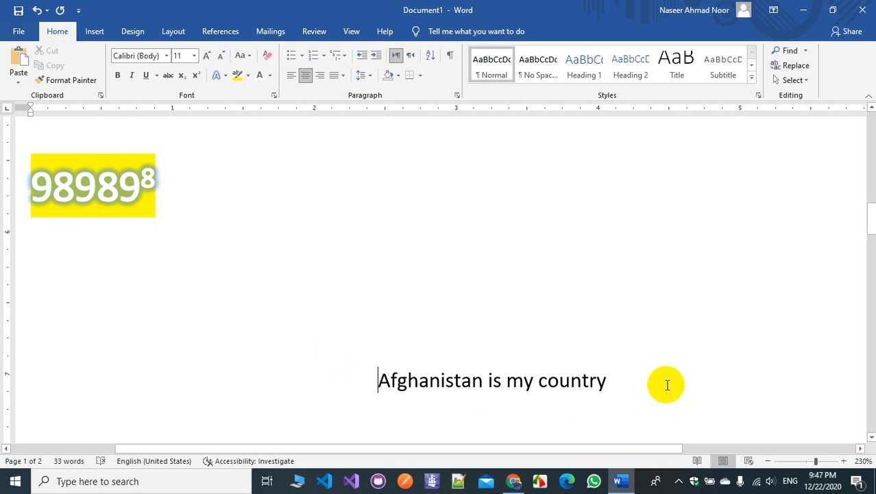
key("End")
key("Return")
key("Return")
key("Return")
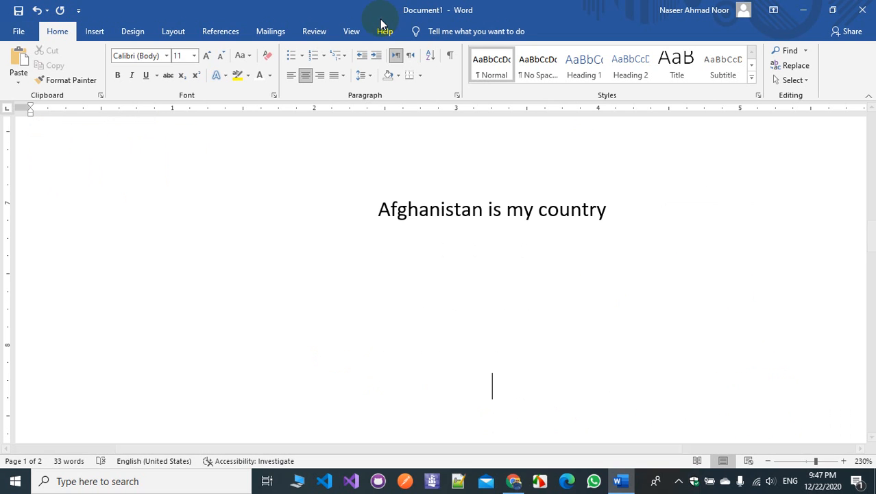
Start a bulleted list with the Windows-logo bullet on the last blank paragraph and enter Kabul as its first item.
left_click(304, 56)
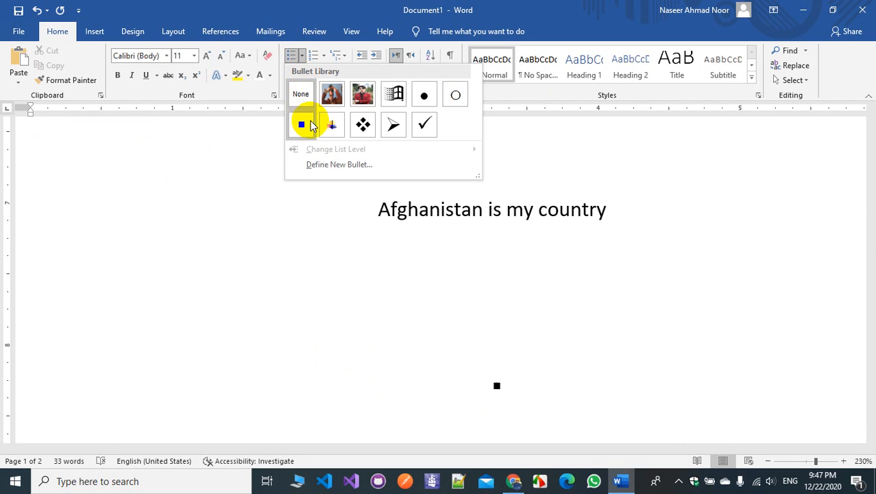
left_click(404, 96)
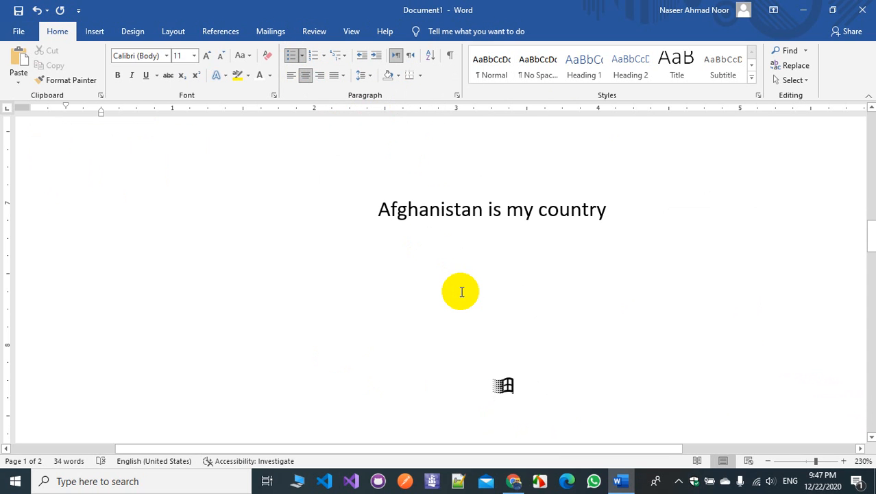
type("Kabu")
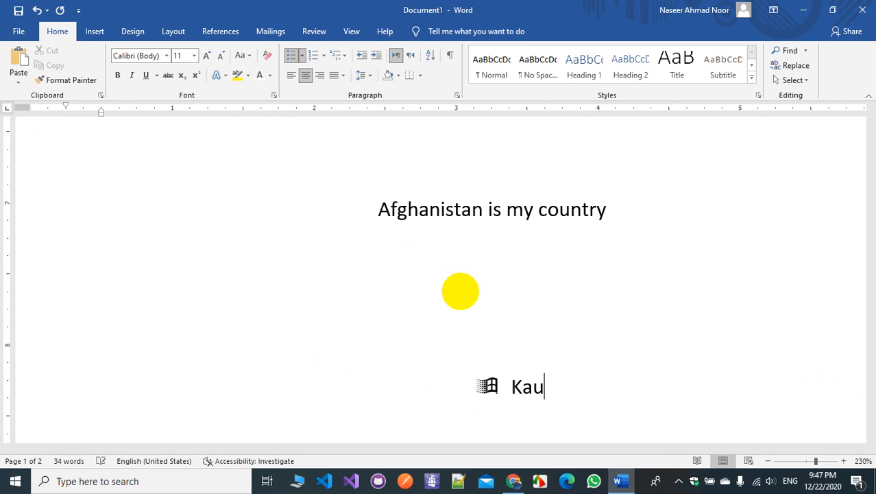
key("BackSpace")
type("bul")
key("Return")
Add Mazar and Nangarhar as the next list items, followed by an empty bullet.
type("masa")
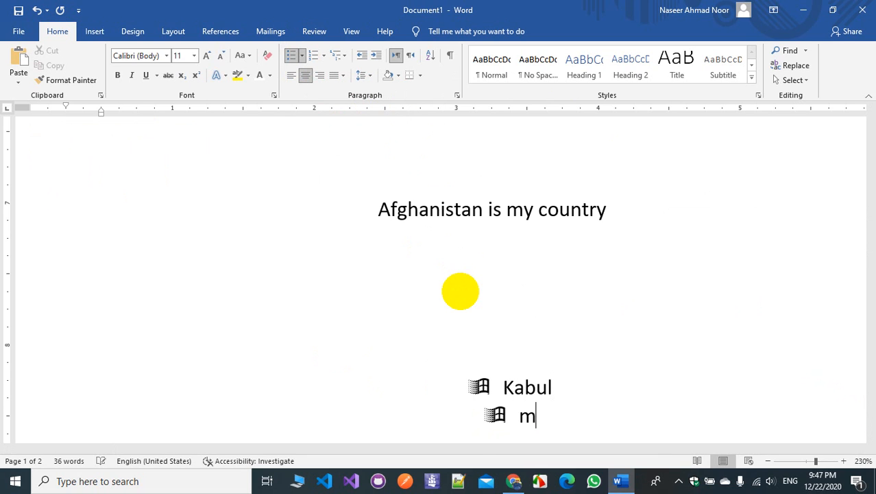
key("BackSpace")
key("BackSpace")
type("zar")
key("Return")
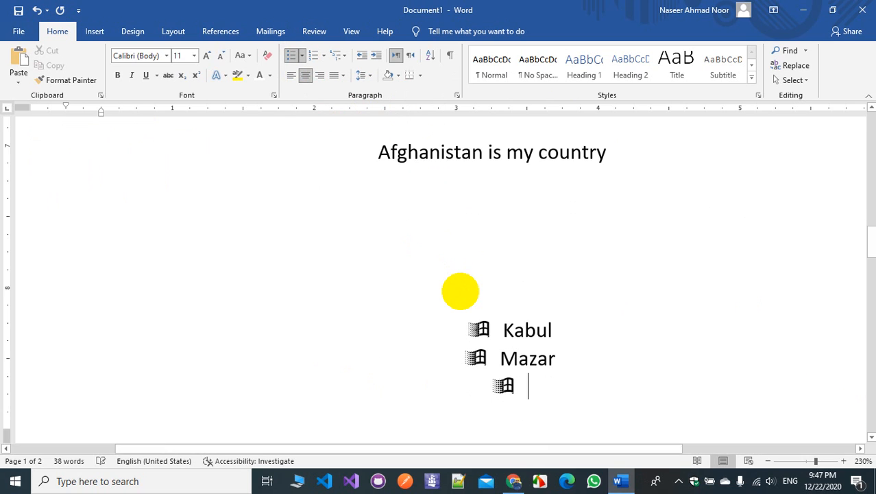
type("Nangarhar")
key("Return")
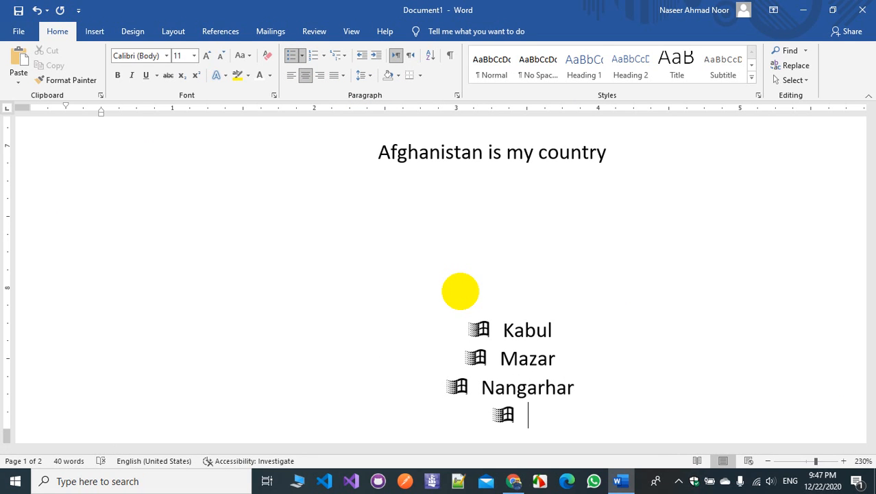
Look at the options for defining a new bullet, and leave without defining one.
left_click_drag(506, 414, 500, 352)
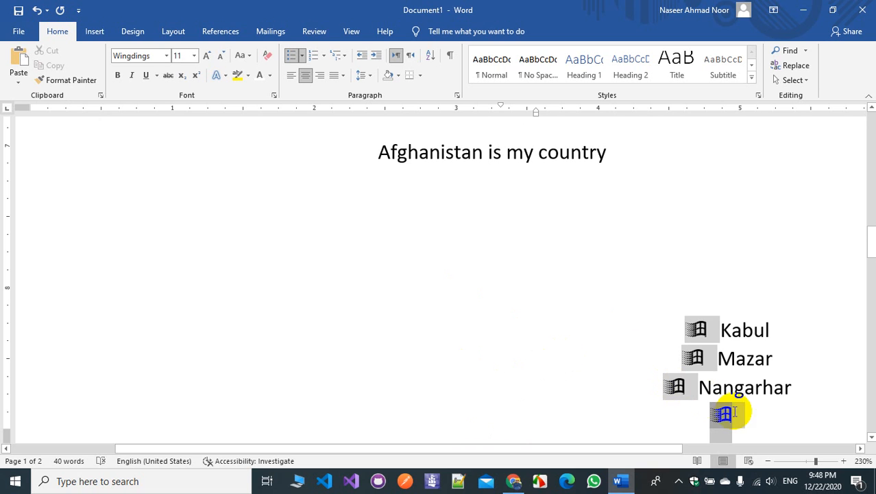
left_click(302, 59)
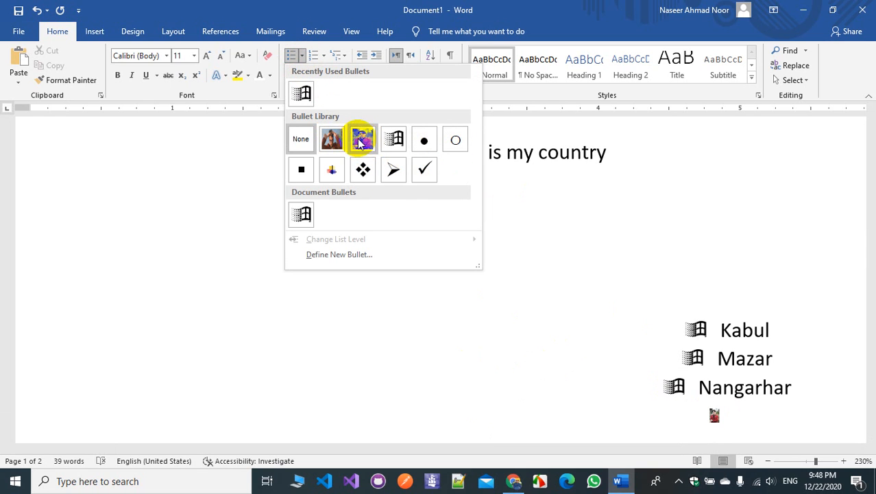
left_click(345, 255)
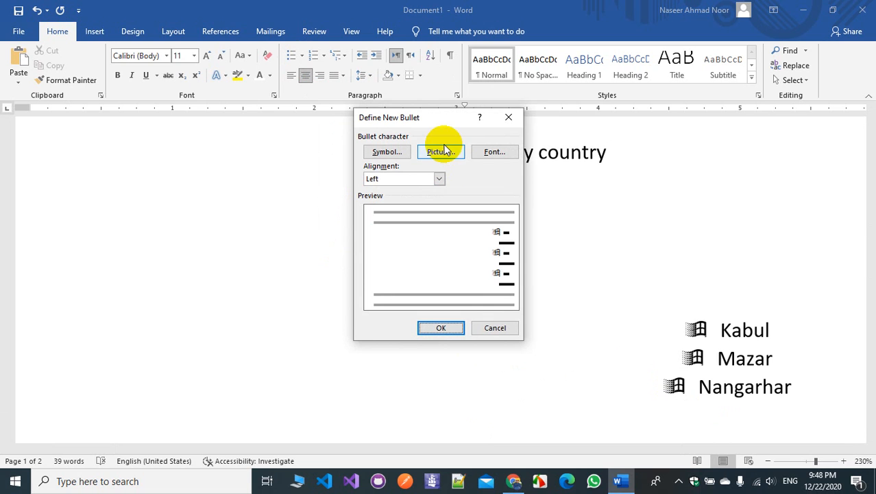
left_click(500, 328)
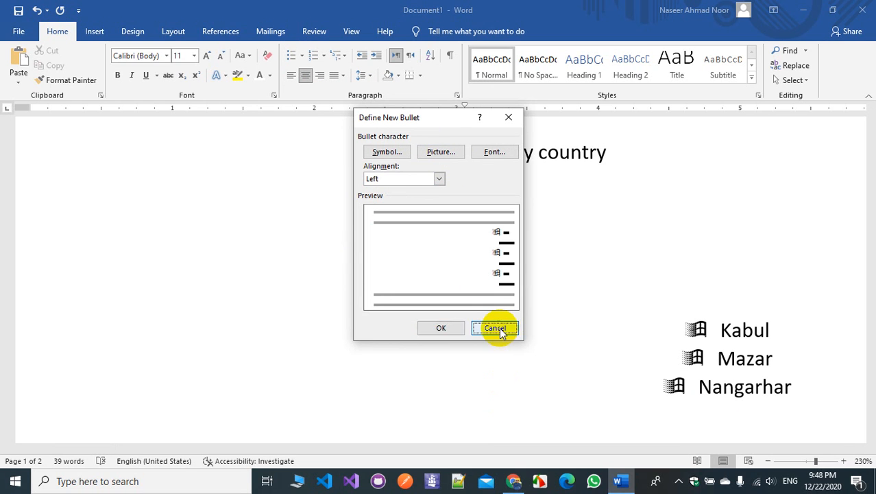
Change the bullets of the Kabul, Mazar and Nangarhar items to check marks.
left_click_drag(698, 387, 691, 319)
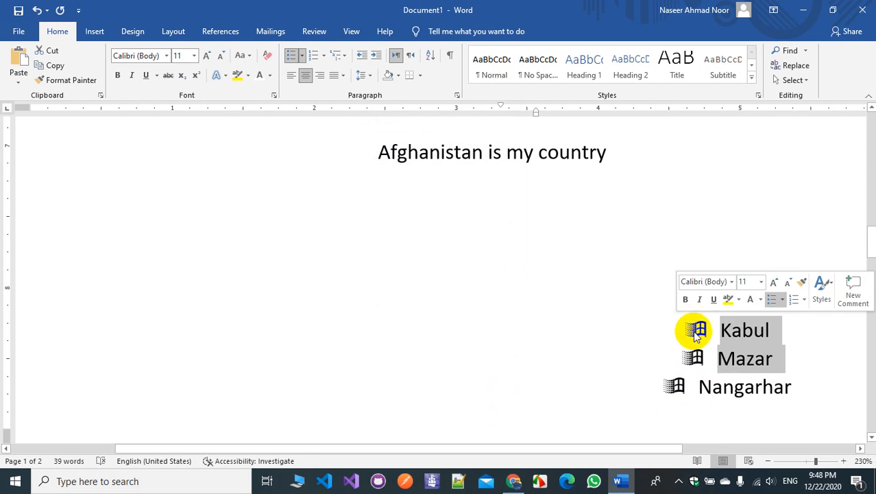
left_click_drag(703, 405, 716, 329)
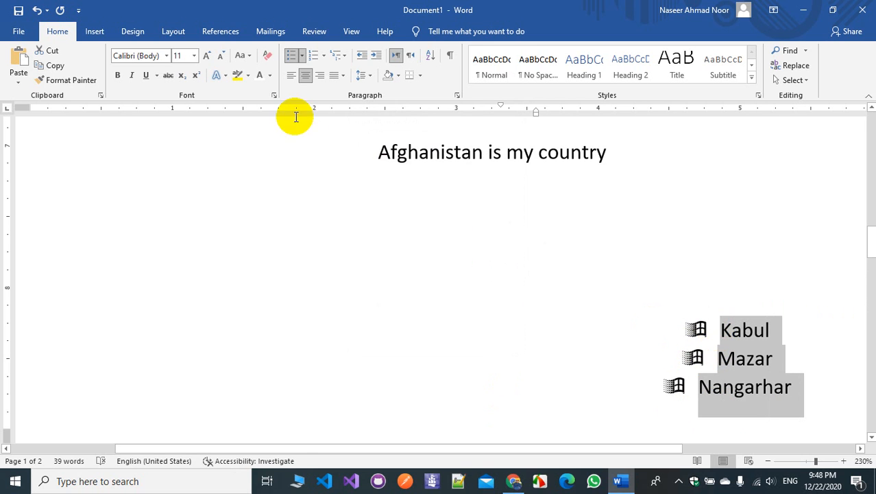
left_click(302, 57)
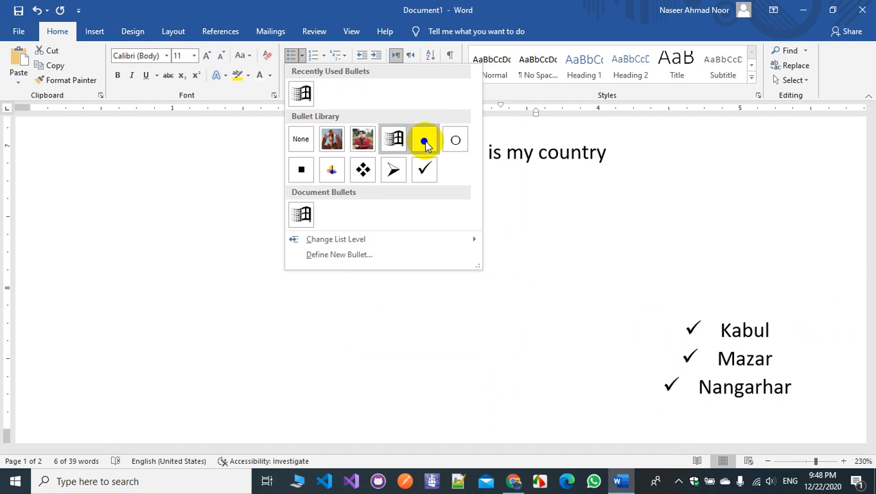
left_click(425, 169)
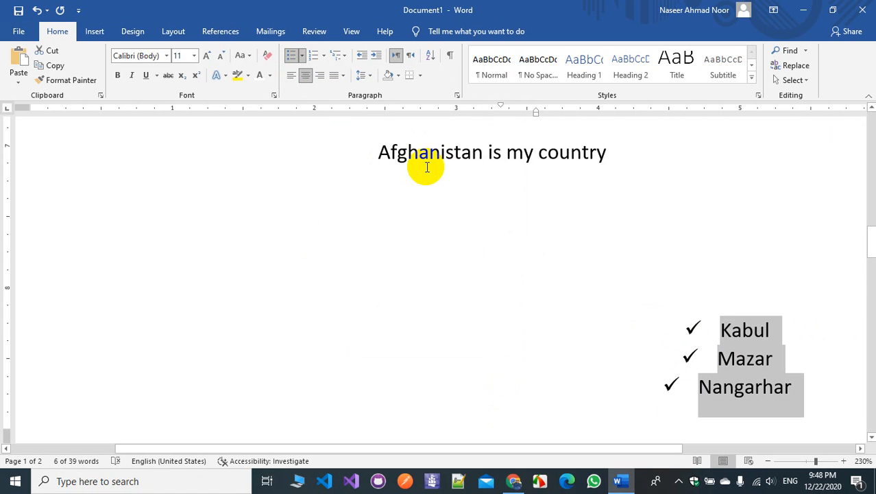
left_click(380, 344)
Look through the numbering library and the multilevel list library.
scroll(524, 382, "down", 2)
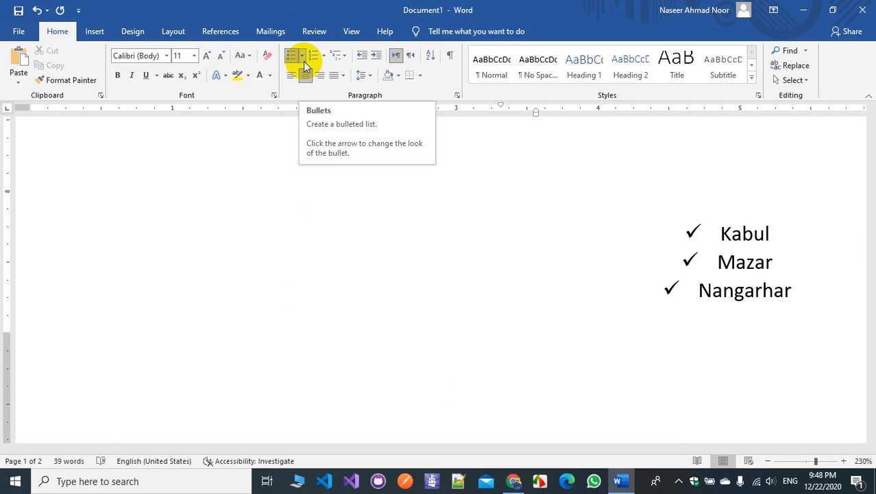
left_click(328, 58)
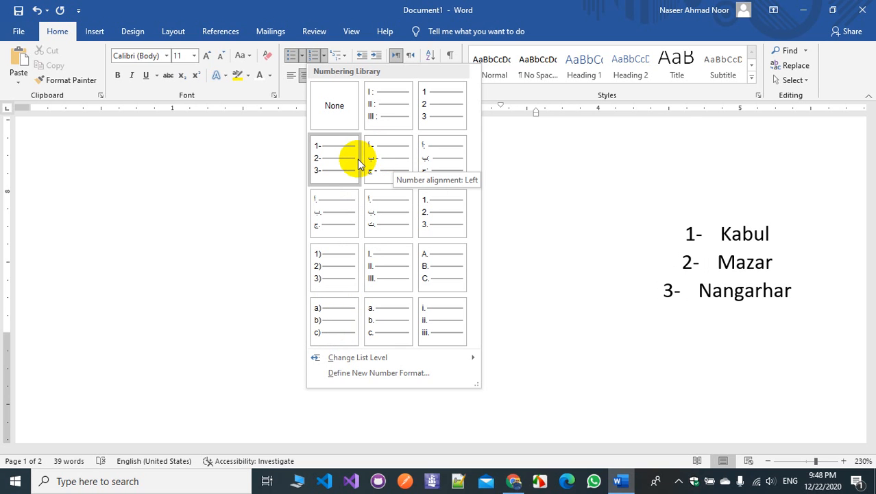
left_click(345, 59)
left_click(346, 60)
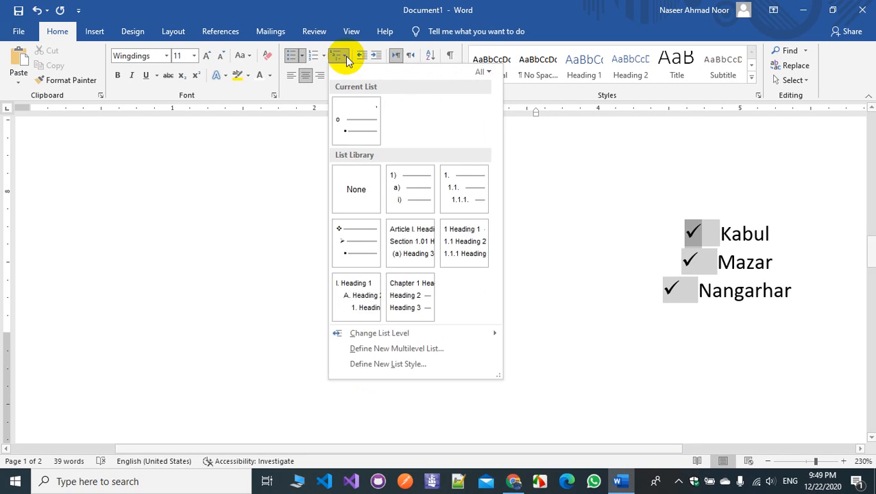
left_click(346, 58)
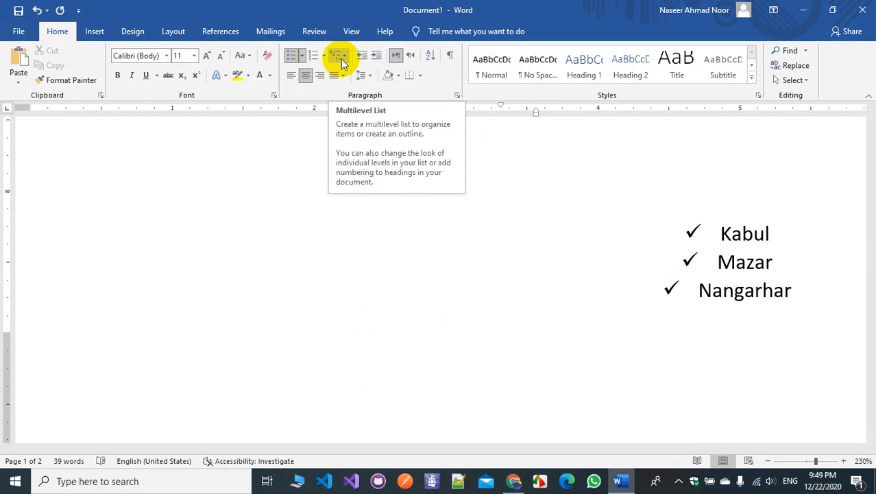
Insert a second-level item adsfasd below Mazar and a third-level item asdfas below it.
left_click(800, 259)
key("Return")
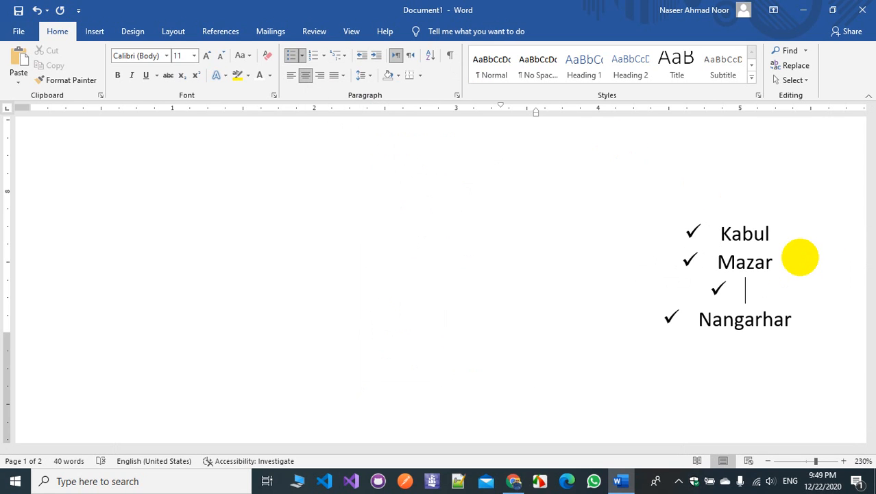
key("Tab")
type("adsfasd")
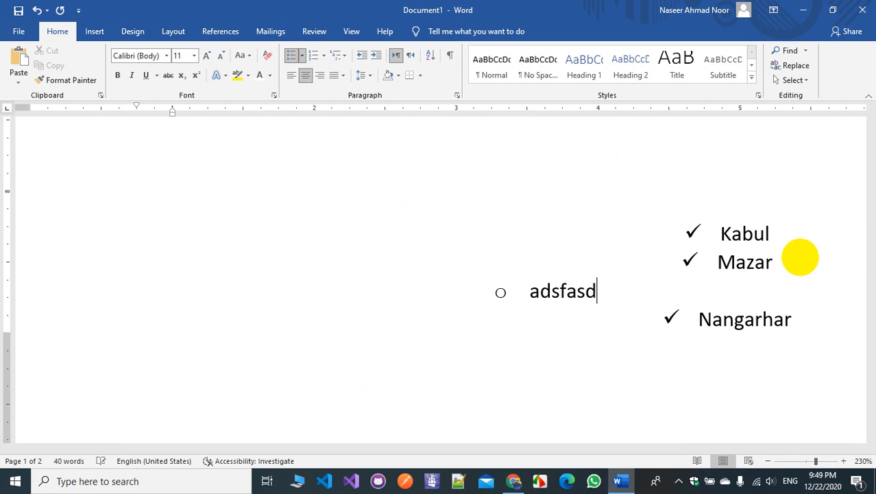
key("Return")
key("Tab")
type("asdfas")
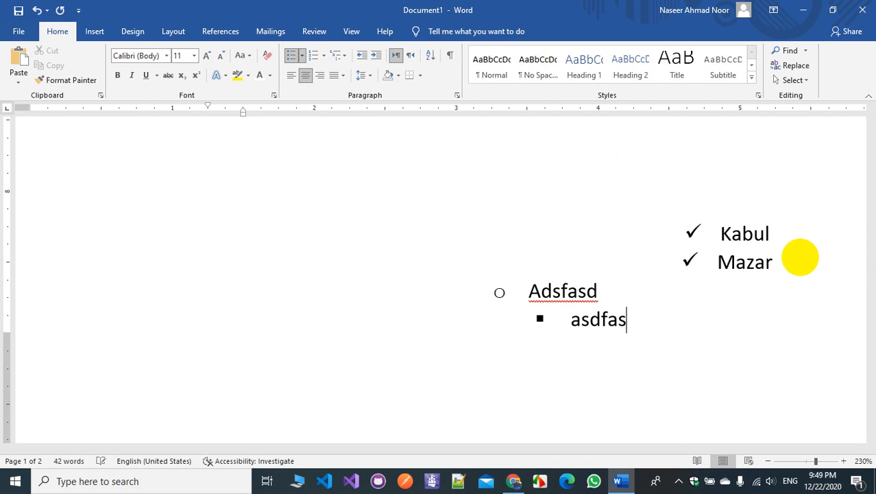
Extend the nested list with dfdas one level deeper and aasf another level below it.
key("Return")
key("Tab")
type("dfdas")
key("Return")
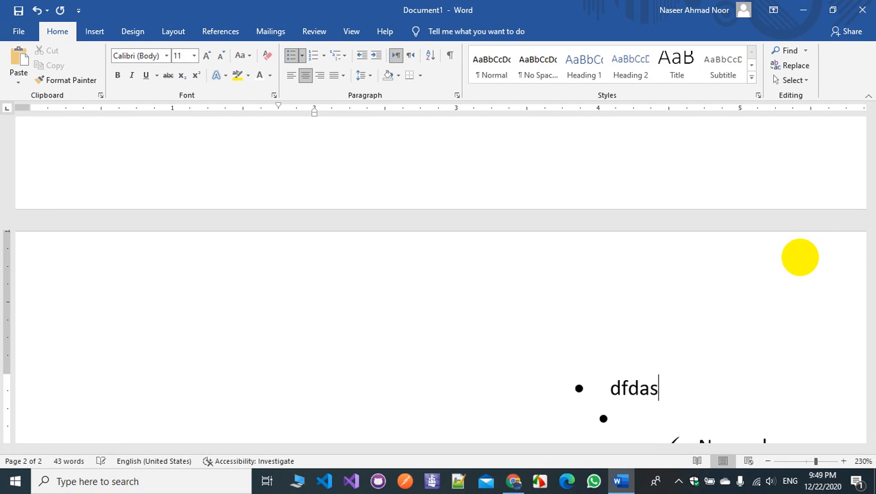
key("Tab")
key("Tab")
key("shift+Tab")
type("aasf")
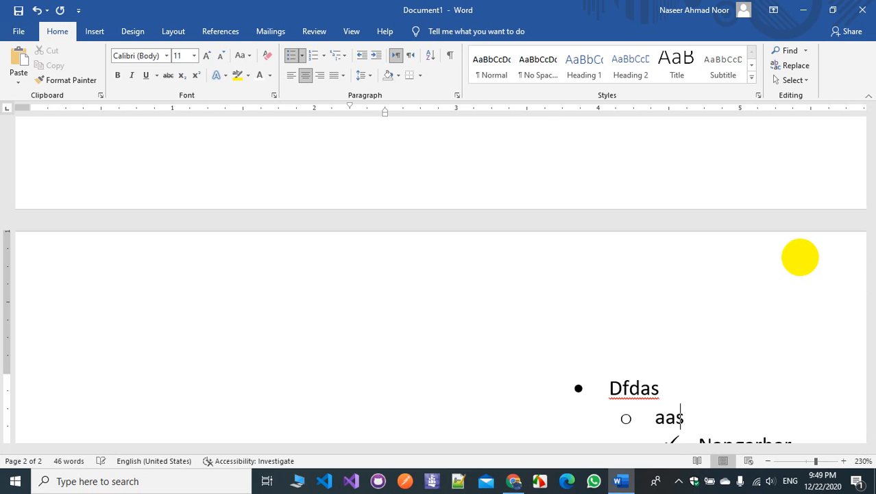
Add an empty item after Aasf and promote it back to the top check-mark level.
key("Return")
key("shift+Tab")
key("shift+Tab")
key("shift+Tab")
key("shift+Tab")
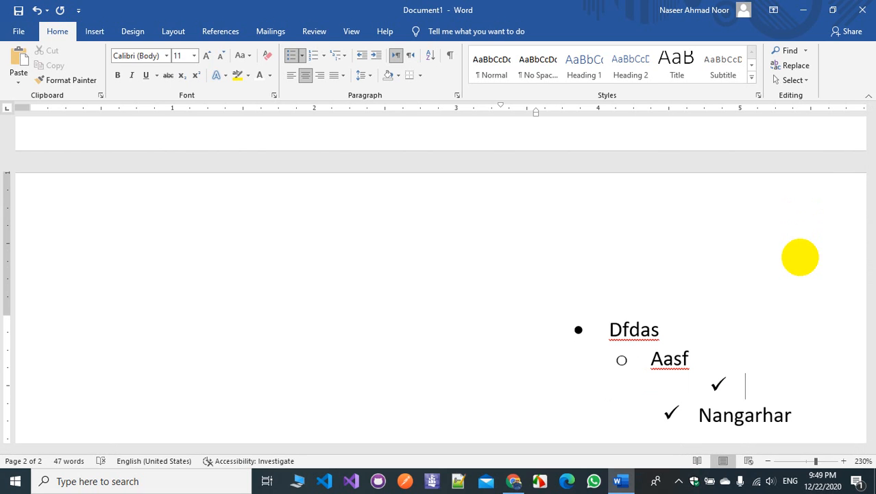
End the list after Nangarhar and add blank paragraphs below it.
scroll(669, 299, "down", 3)
left_click(805, 264)
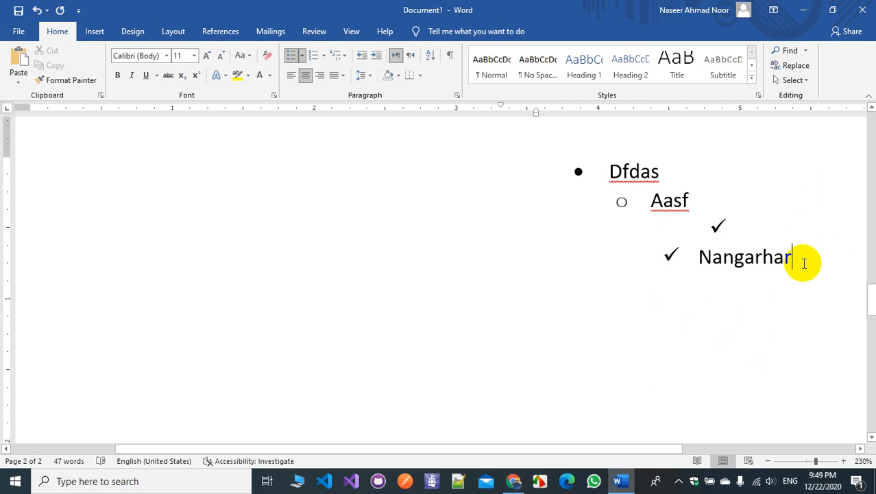
key("Return")
key("Return")
key("Return")
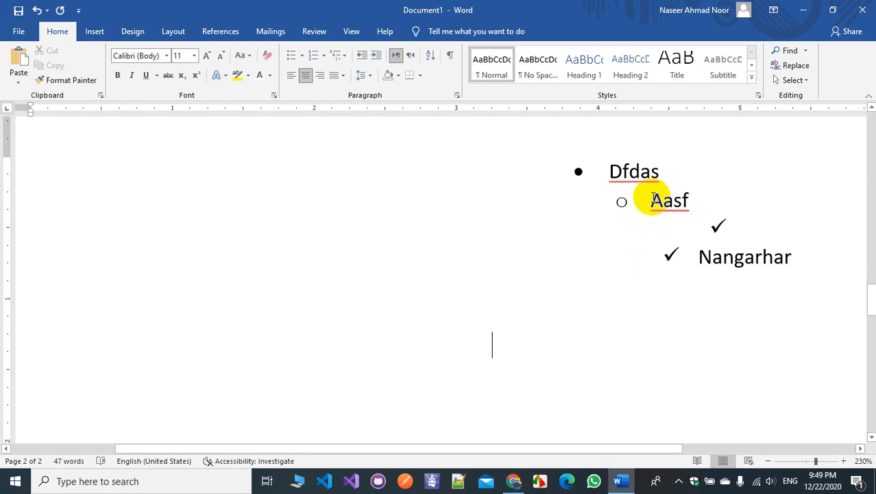
scroll(647, 201, "up", 1)
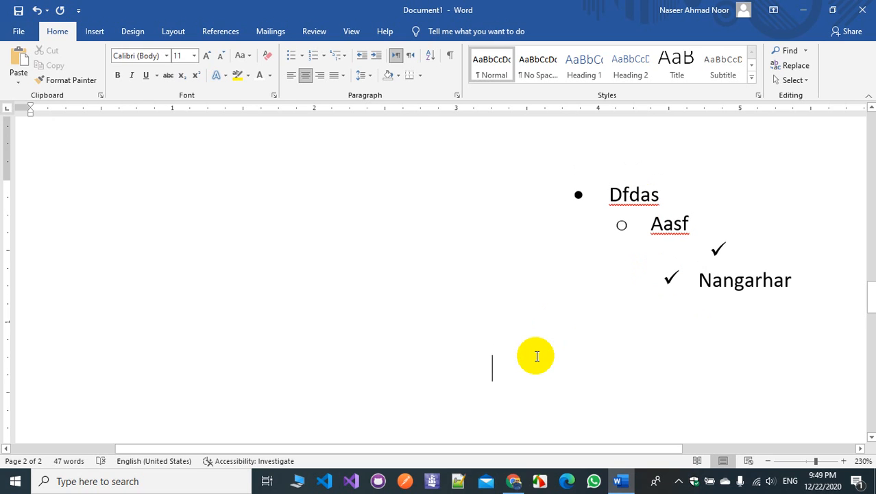
key("alt+shift")
type("»")
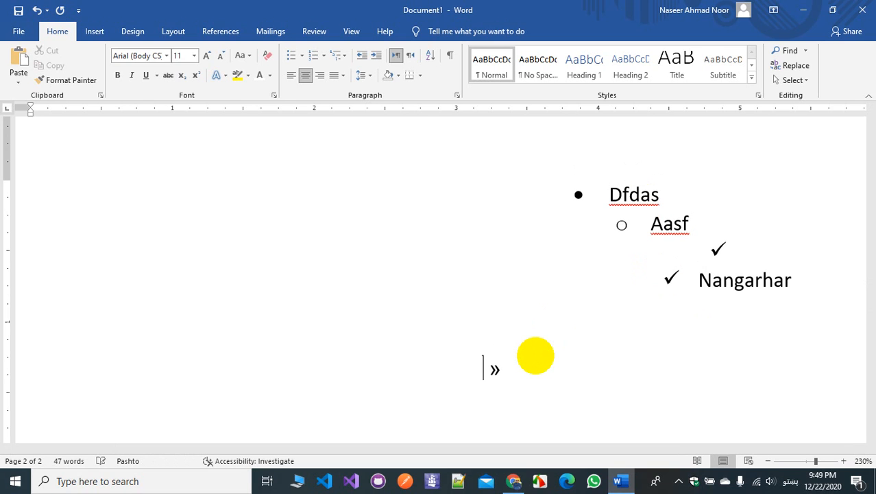
key("BackSpace")
key("alt+shift")
Start a round-bullet list with an asterisk on the last blank paragraph and set its direction to right-to-left.
type("*")
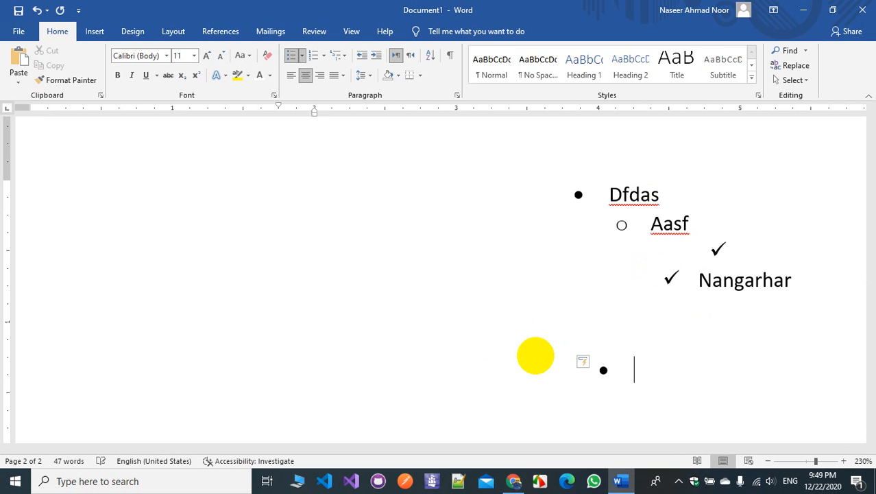
left_click(410, 55)
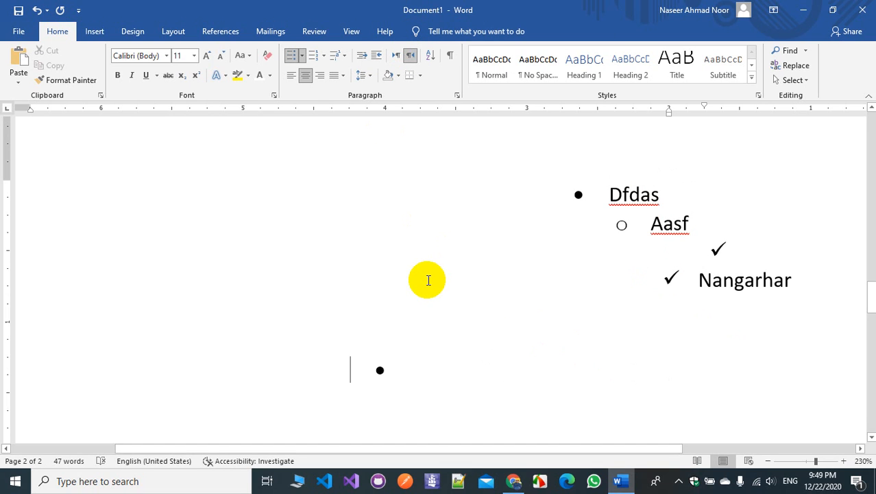
type("ht")
key("BackSpace")
key("BackSpace")
type("h")
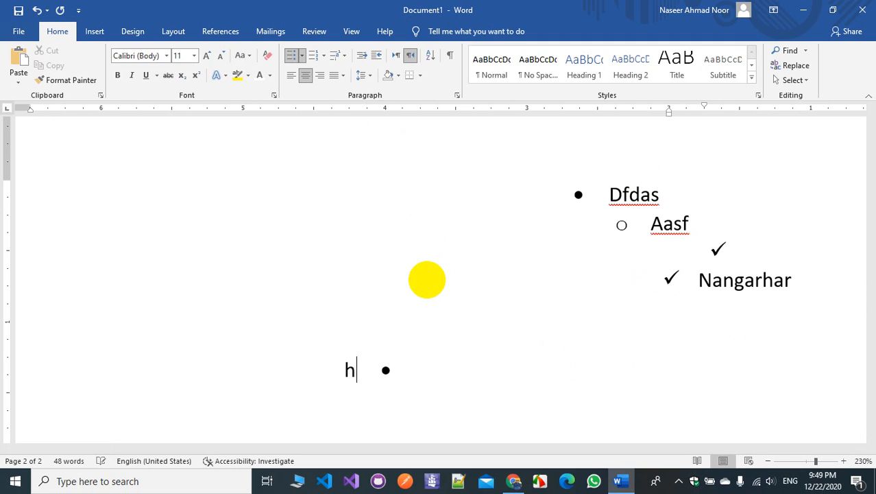
key("BackSpace")
Switch the input language to Pashto and enter افغانستان as the first item, with کابل and ننگرهار as second-level items.
key("alt+shift")
type("اف")
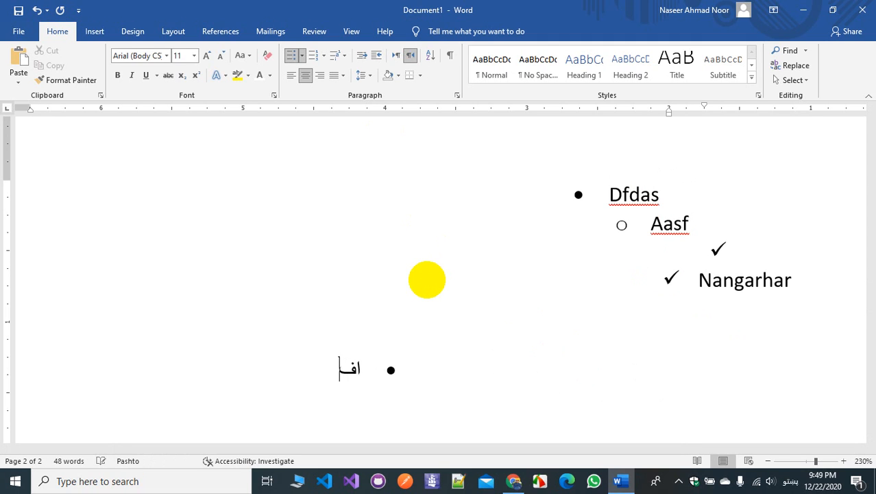
type("غانستان ")
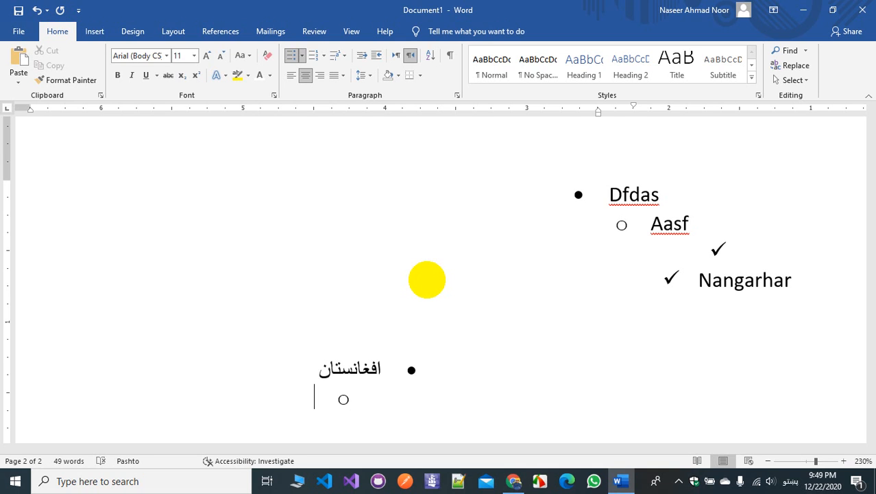
type("کابل ")
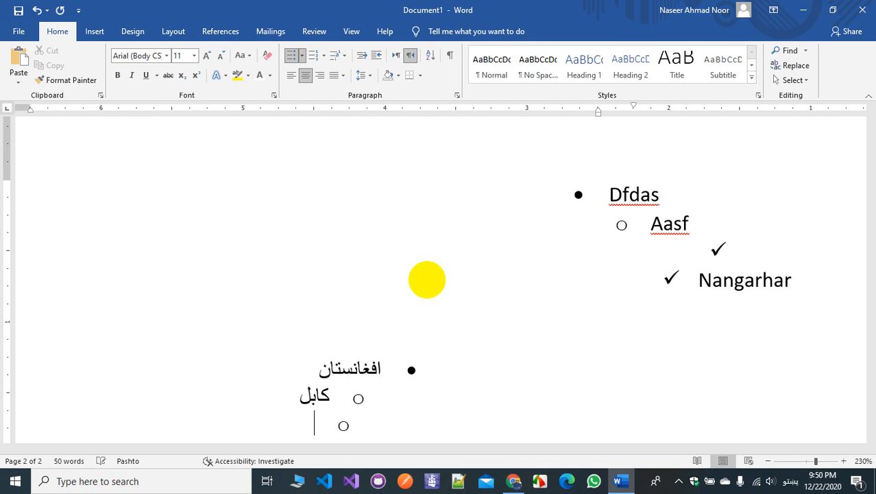
type("ننگرهار")
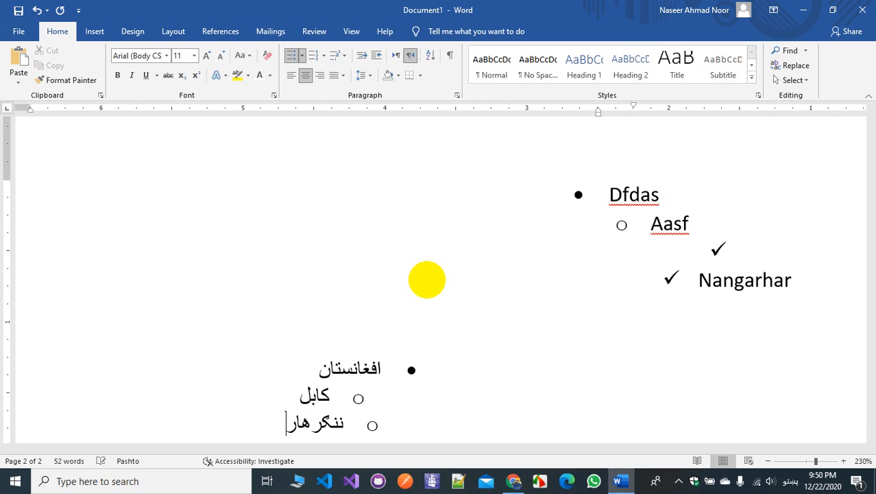
Add کامه and خیوه as third-level items under ننگرهار.
key("Return")
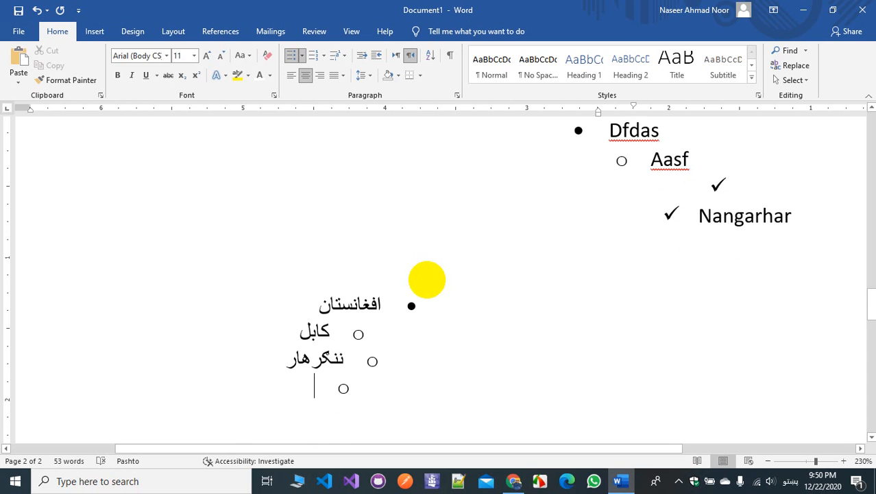
key("Tab")
type("کامه")
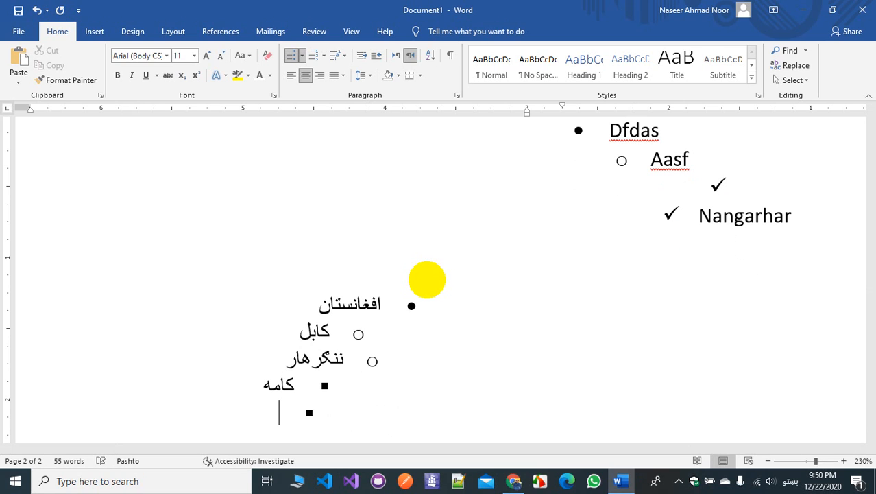
type(" خیوه")
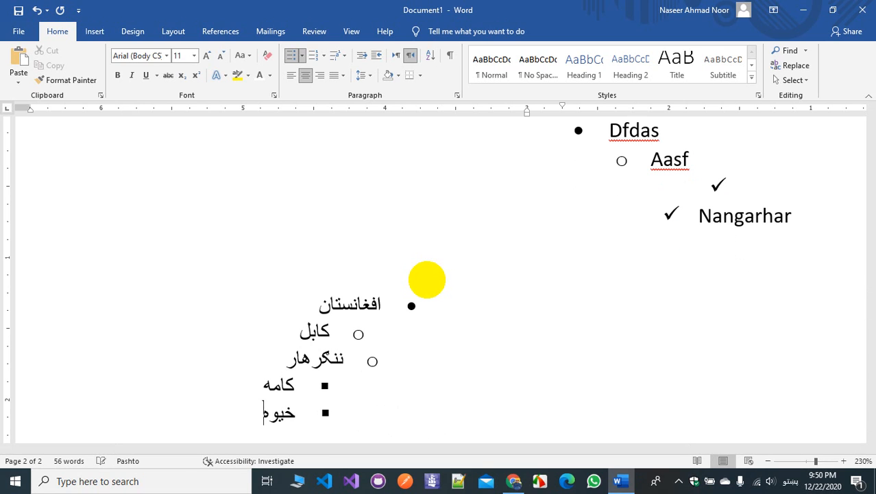
Add کندهار after خیوه as a second-level item, followed by an empty bullet.
key("Return")
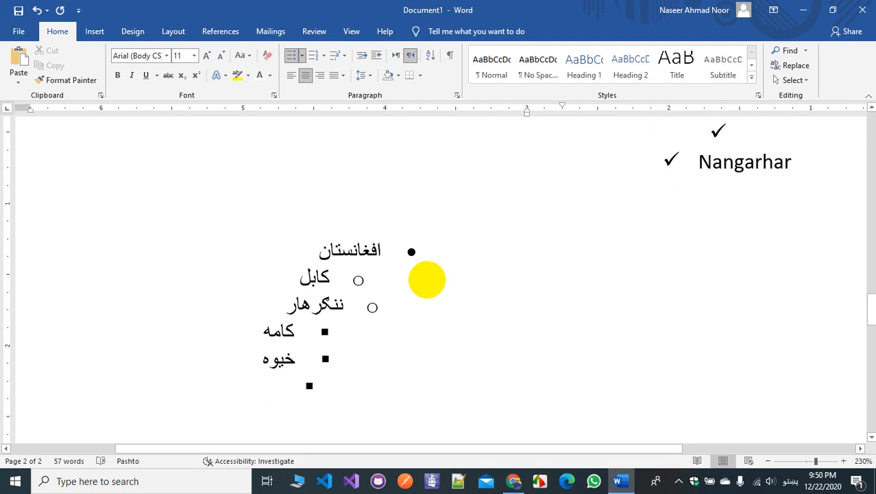
key("shift+Tab")
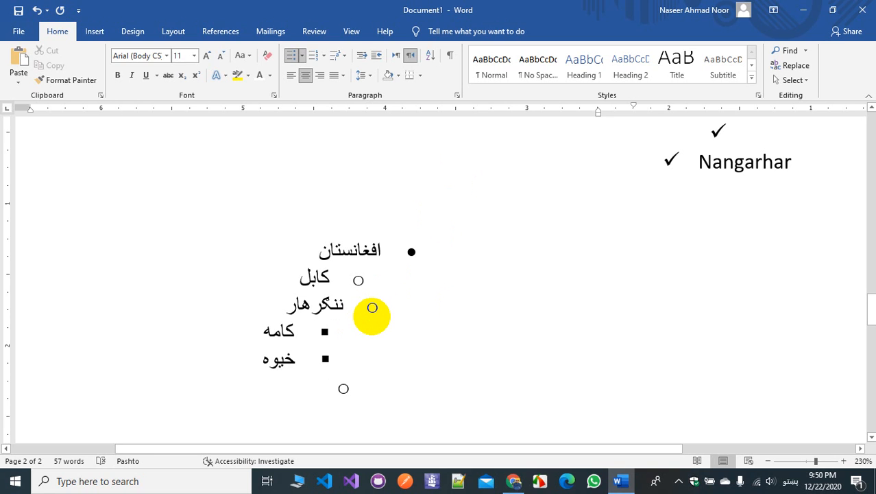
type("کندهار")
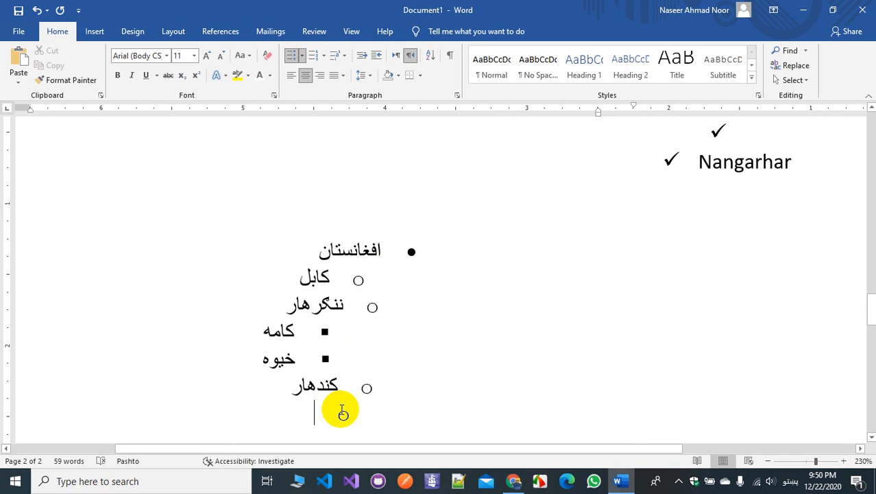
Add هند after کندهار as a first-level item, followed by an empty second-level bullet.
key("shift+Tab")
type("هند")
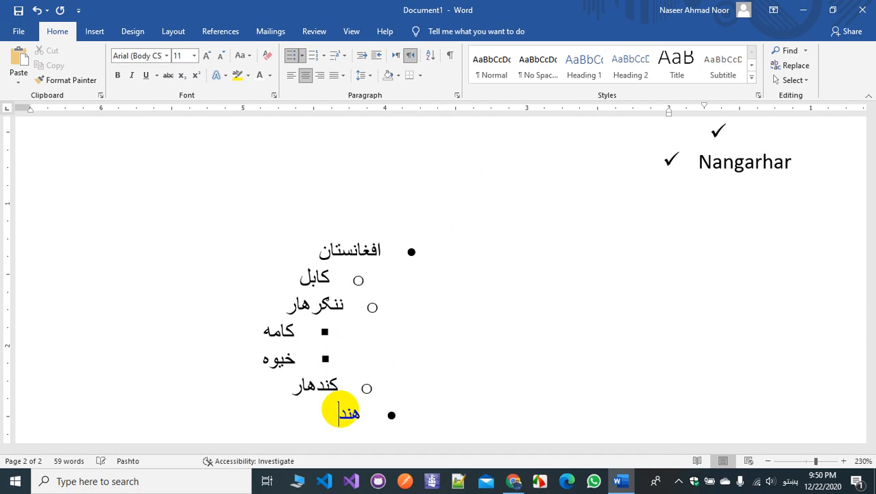
key("Return")
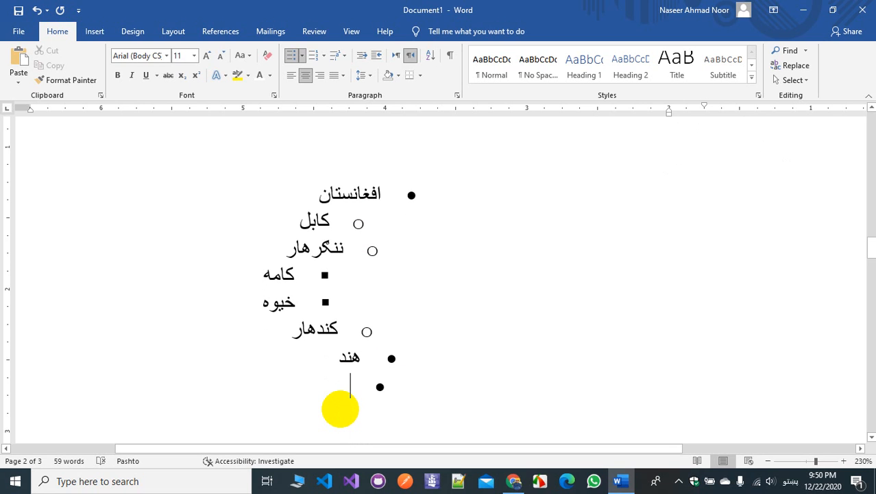
key("Tab")
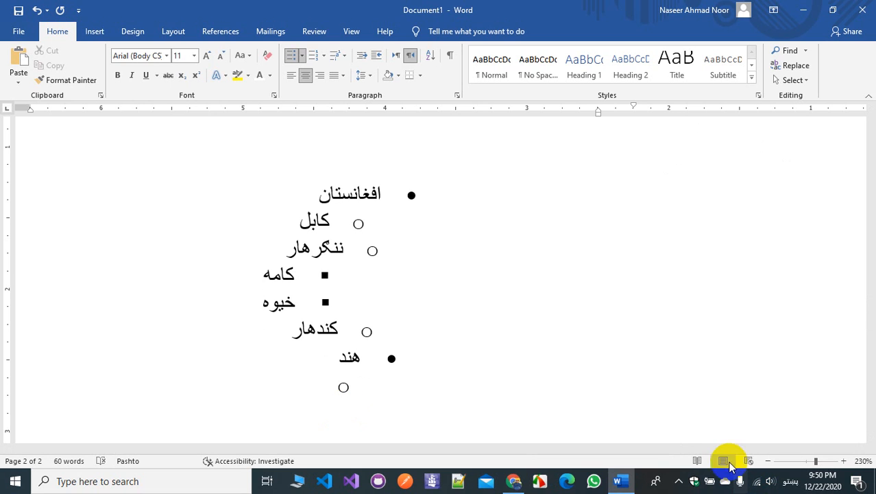
left_click(679, 481)
left_click(671, 455)
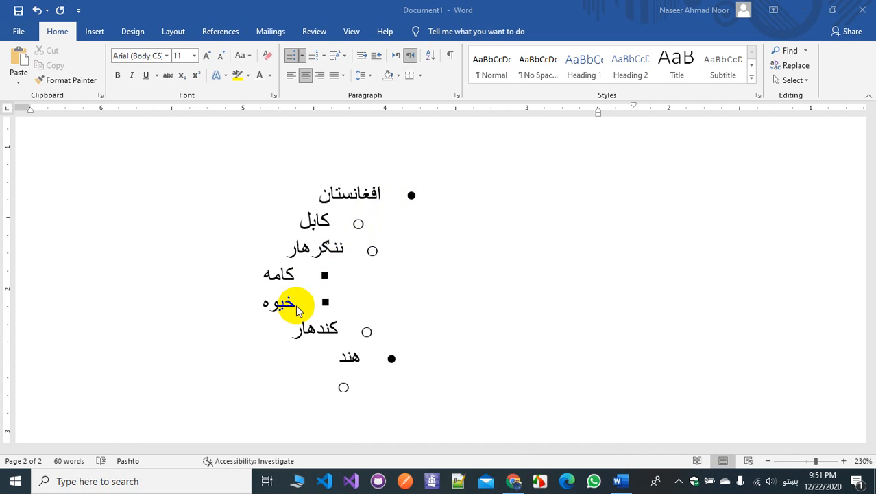
Select the whole document and look through the multilevel list library without applying a list style.
key("ctrl+a")
left_click(345, 60)
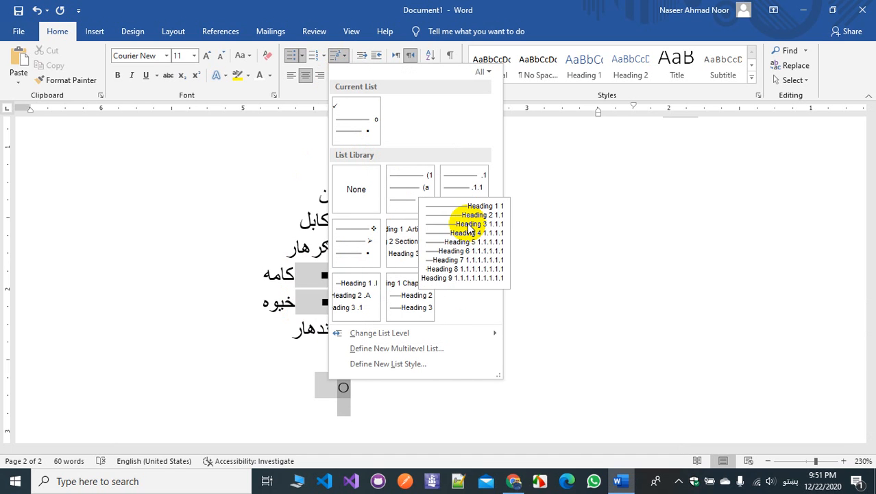
left_click(549, 210)
left_click(443, 376)
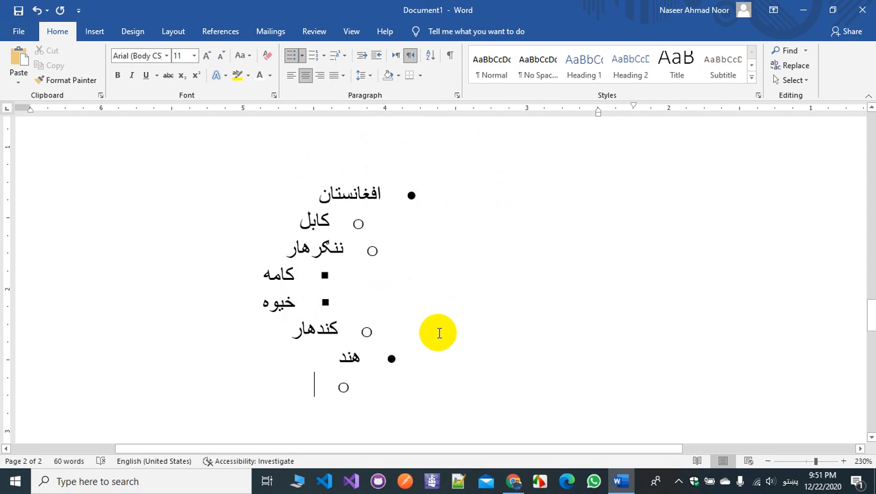
End the right-to-left list after هند by removing the empty bullet and adding blank paragraphs below it.
key("shift+Tab")
key("shift+Tab")
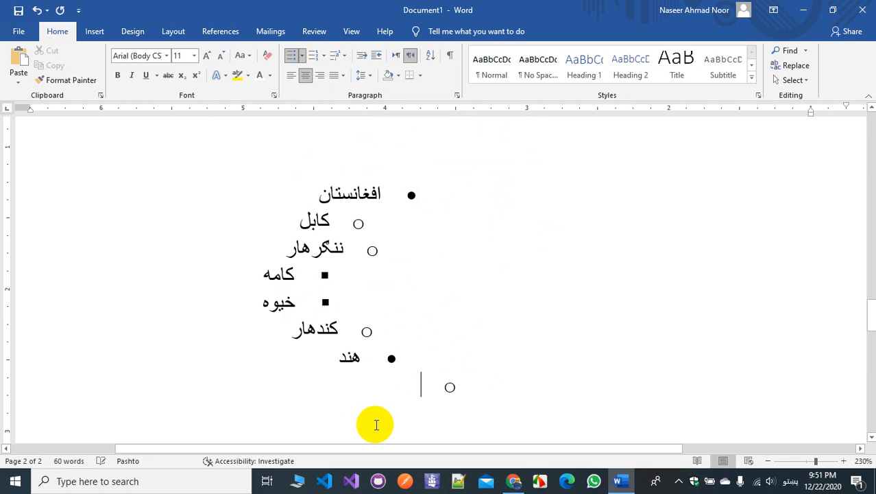
key("Return")
key("Return")
key("Return")
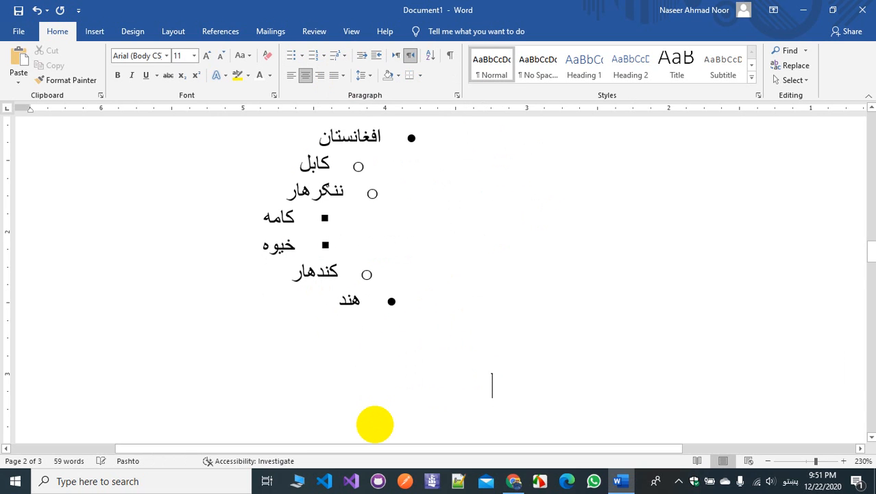
scroll(387, 171, "up", 2)
scroll(397, 178, "down", 1)
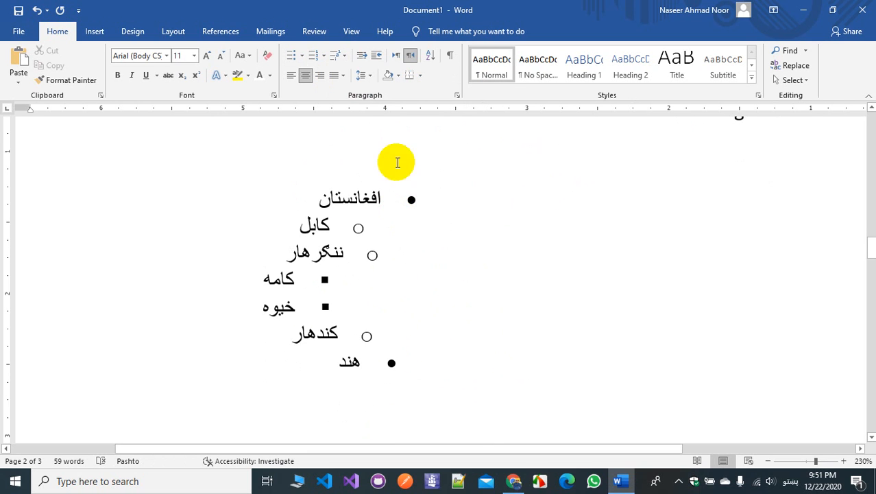
left_click(368, 77)
left_click(304, 268)
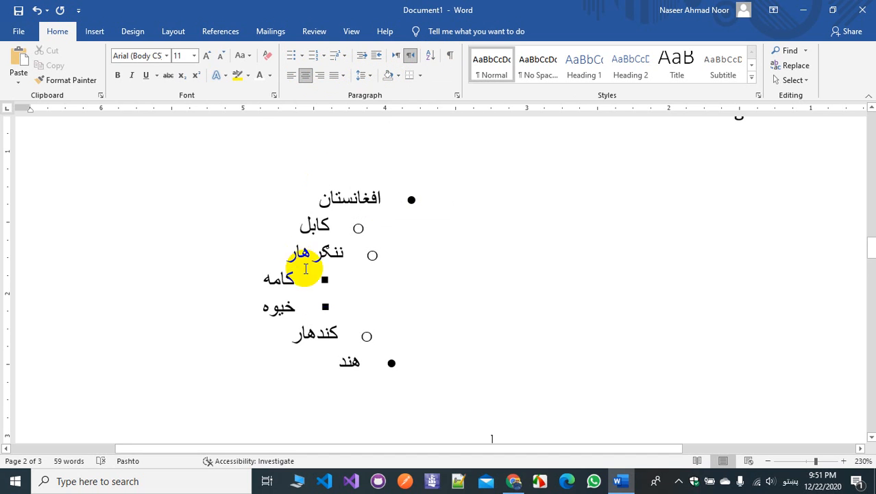
Set the line spacing of the whole bulleted list to 2.0.
left_click_drag(347, 372, 367, 196)
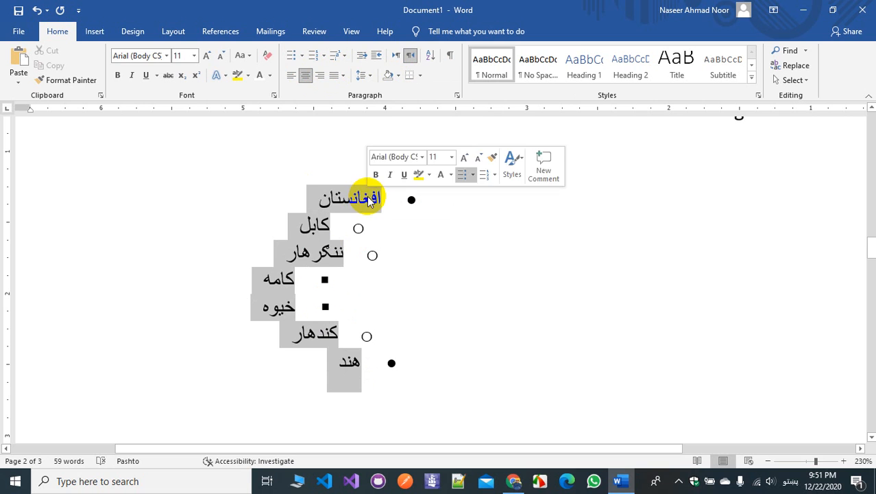
left_click(366, 77)
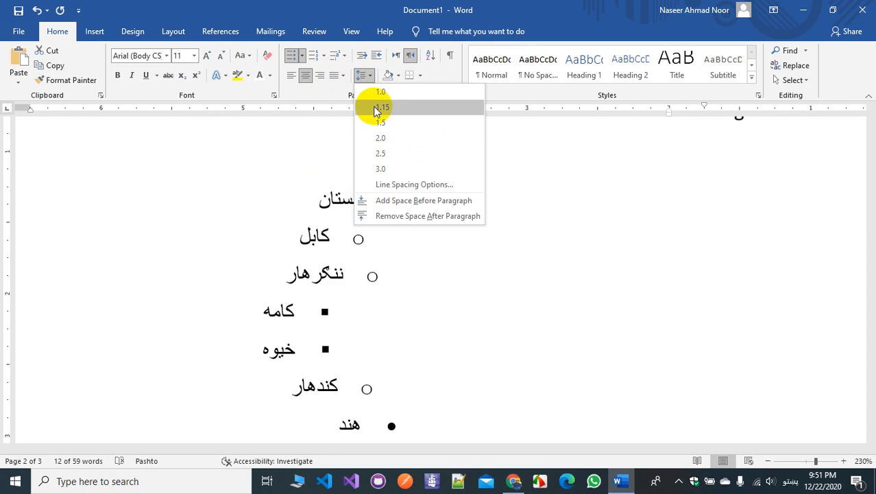
left_click(377, 142)
left_click(379, 231)
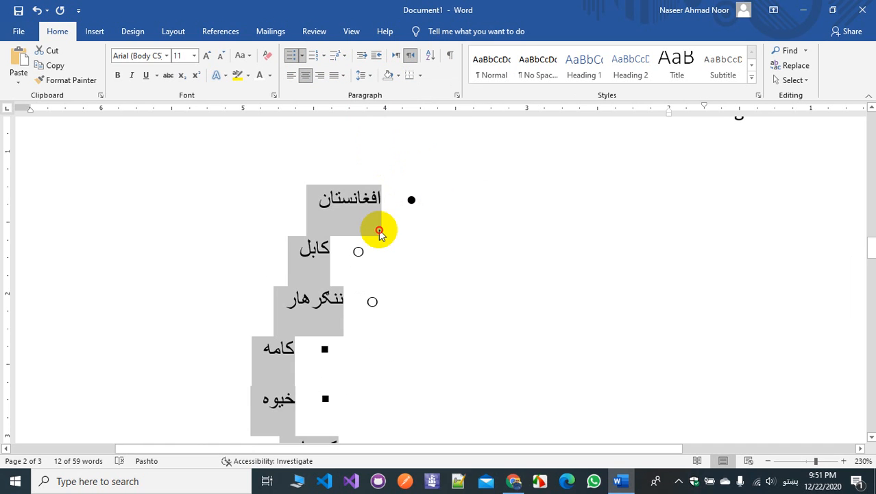
Apply yellow paragraph shading to the bulleted list of countries and cities.
left_click_drag(345, 166, 340, 313)
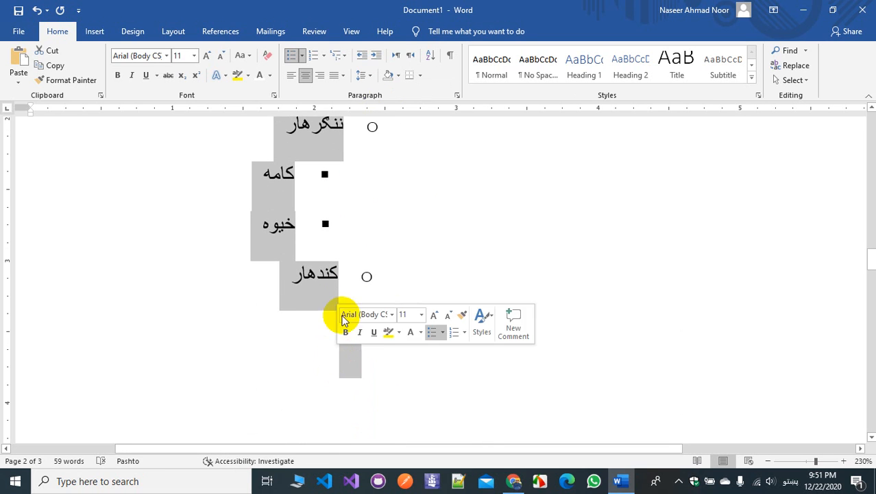
left_click(398, 76)
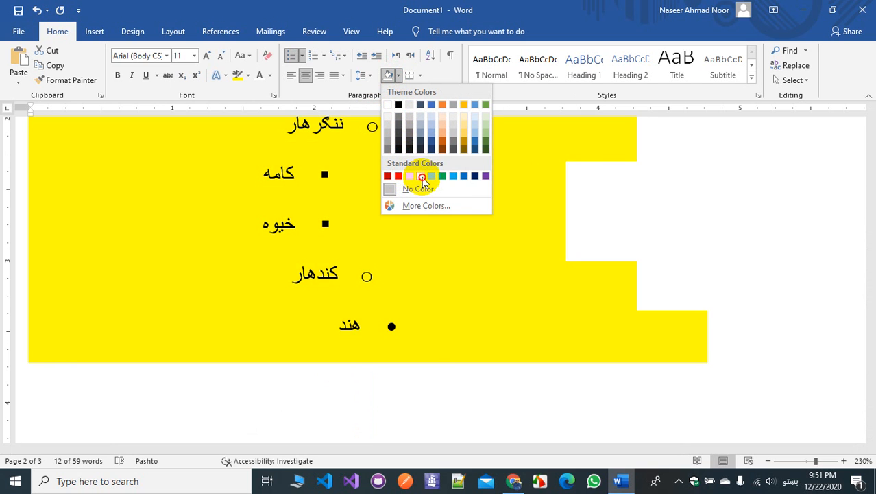
left_click(422, 177)
scroll(493, 186, "up", 3)
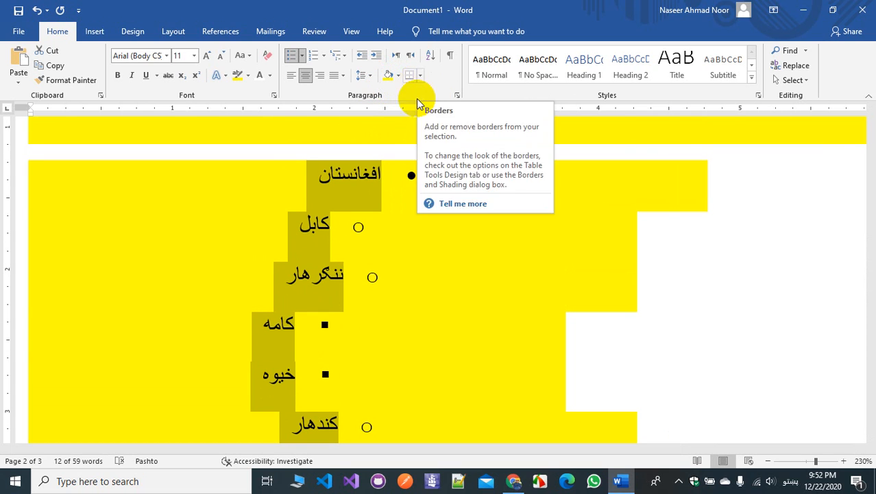
Apply All Borders to the shaded bulleted list.
left_click(420, 77)
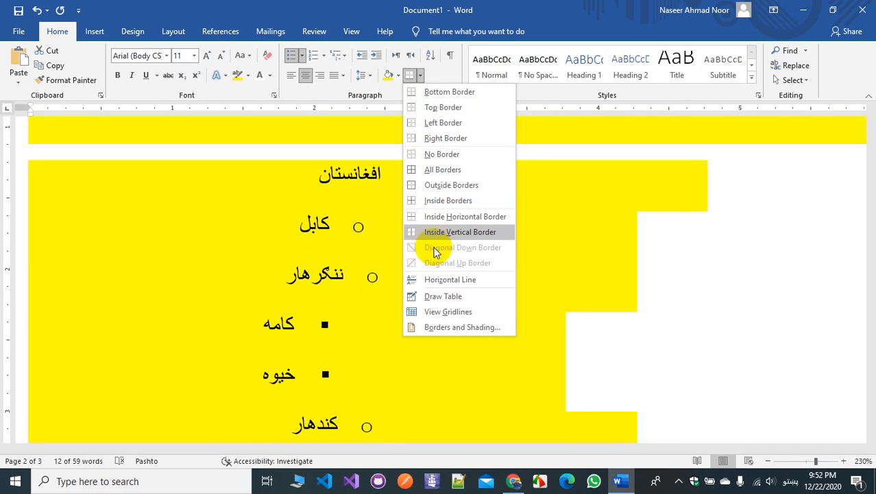
left_click(443, 169)
left_click(443, 289)
scroll(481, 362, "down", 3)
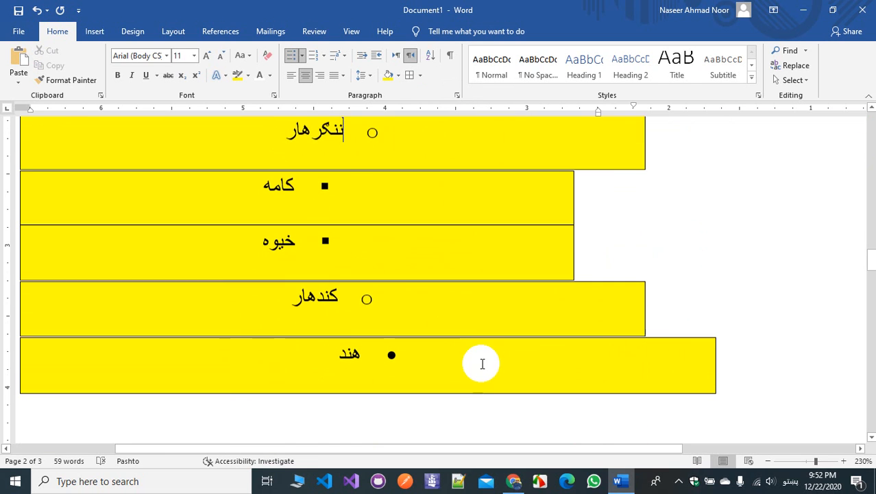
Undo the borders and the yellow shading on the bulleted list.
scroll(433, 391, "down", 1)
key("ctrl+z")
key("ctrl+z")
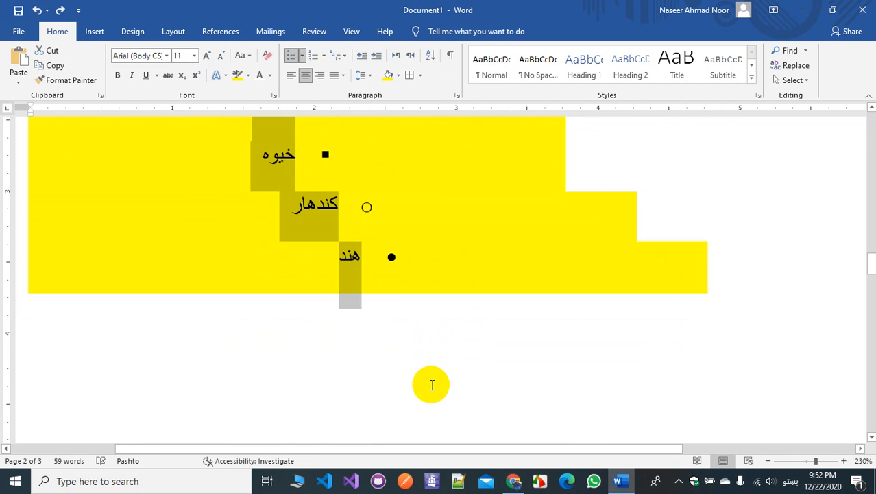
Set the line spacing of the bulleted list to 1.0.
scroll(431, 385, "up", 3)
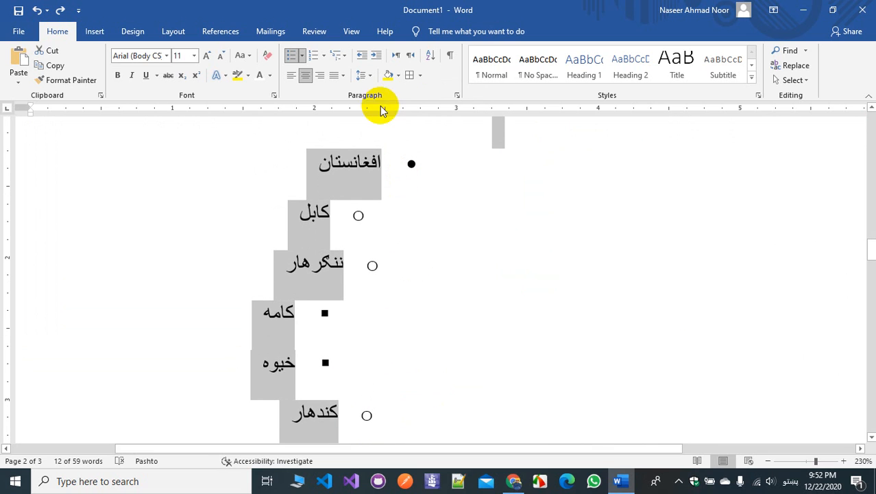
left_click(369, 75)
left_click(371, 92)
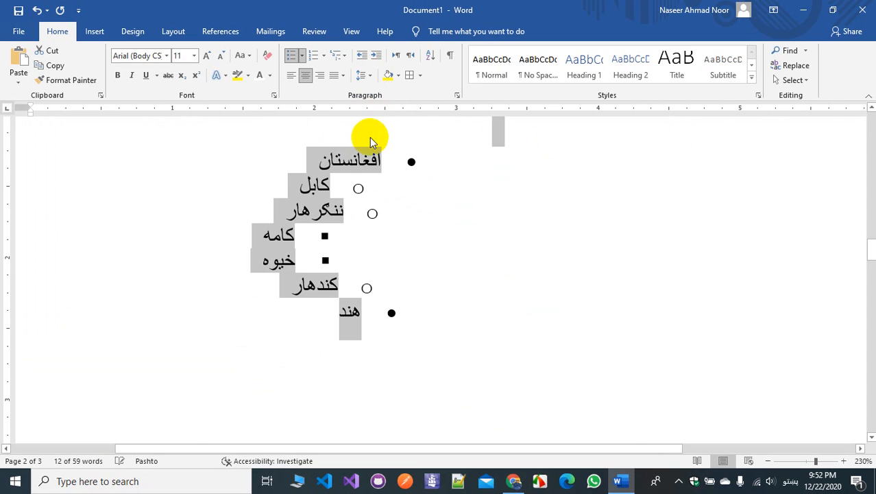
left_click(421, 76)
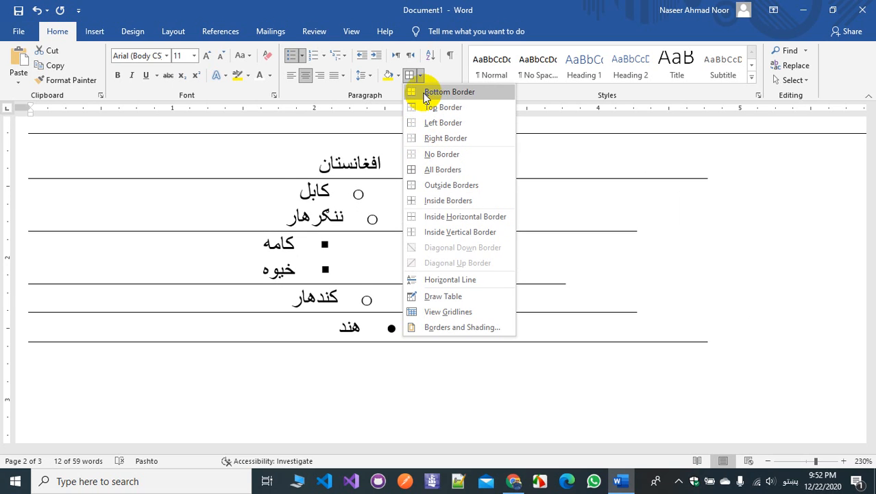
left_click(638, 340)
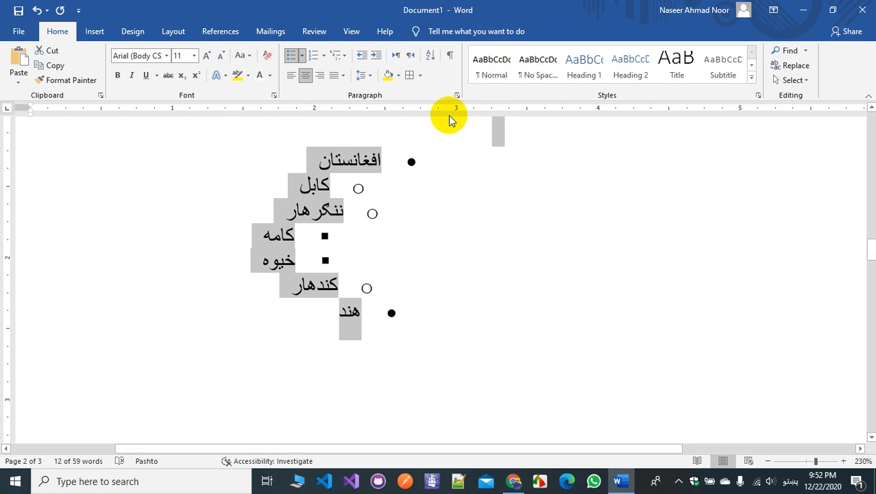
Switch the bulleted list's text direction to left-to-right and back to right-to-left.
left_click(397, 61)
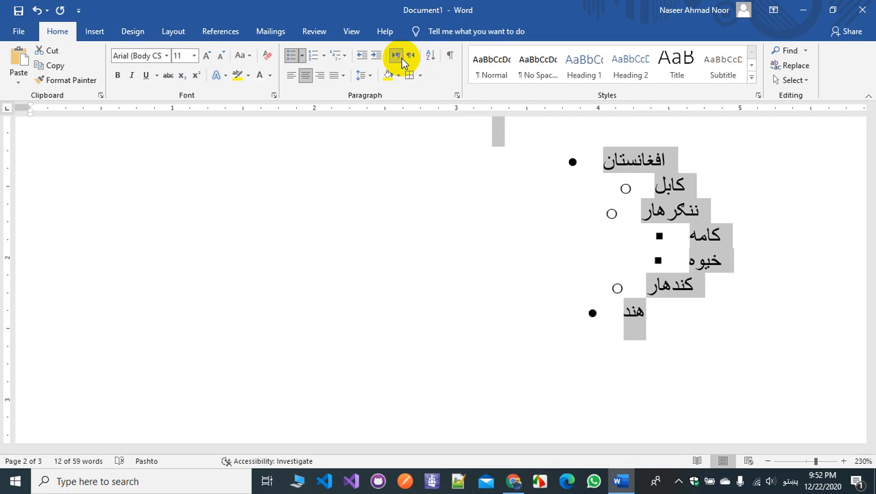
left_click(411, 59)
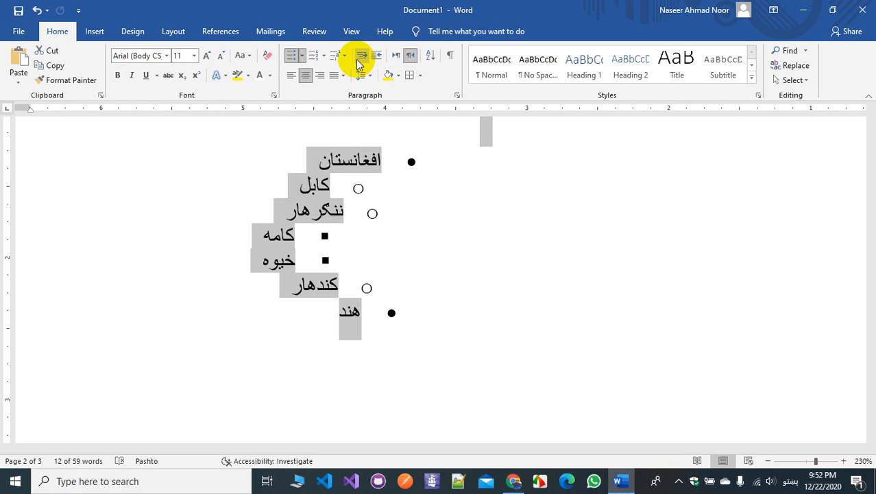
Add three empty paragraphs in the blank area below the bulleted list.
left_click(446, 388)
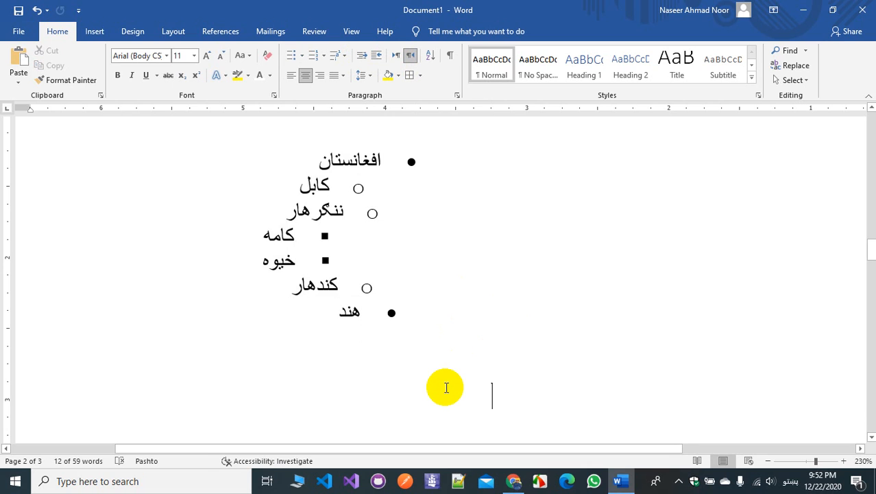
key("Return")
key("Return")
key("Return")
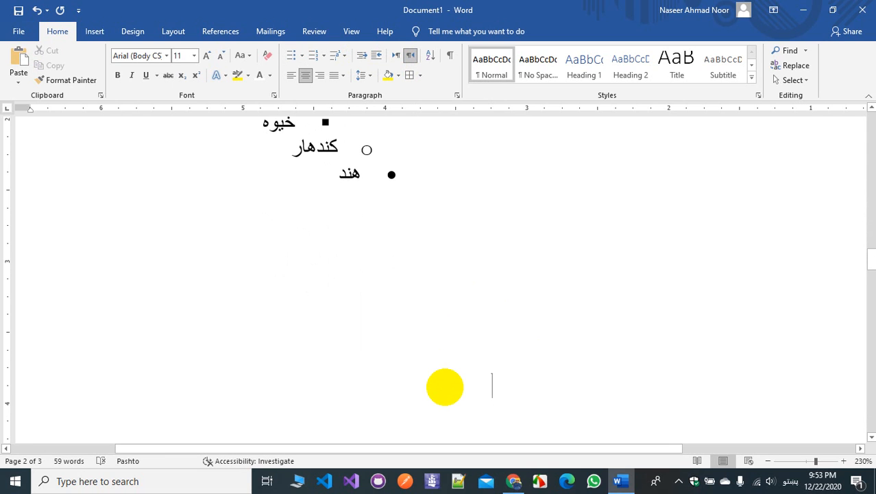
type("ننن")
key("BackSpace")
key("BackSpace")
key("BackSpace")
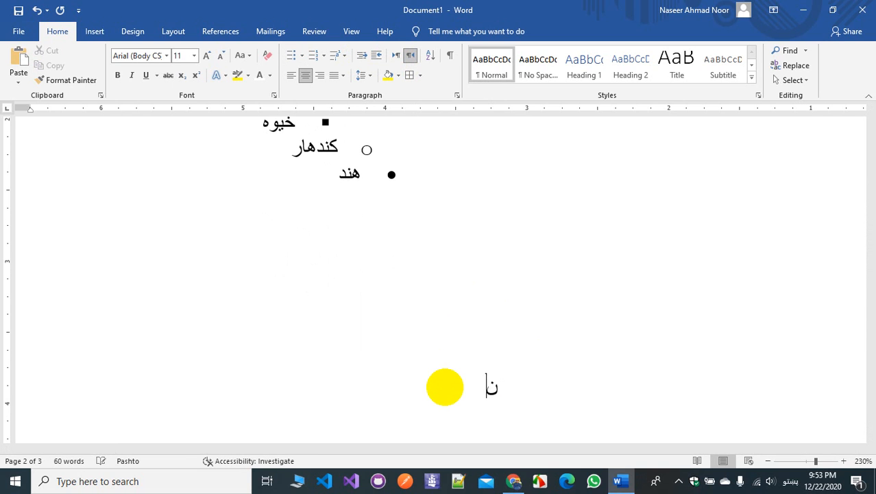
Change the input language to English and write "Afghanistan is my country." below the bulleted list.
key("alt+shift")
type("Afgh")
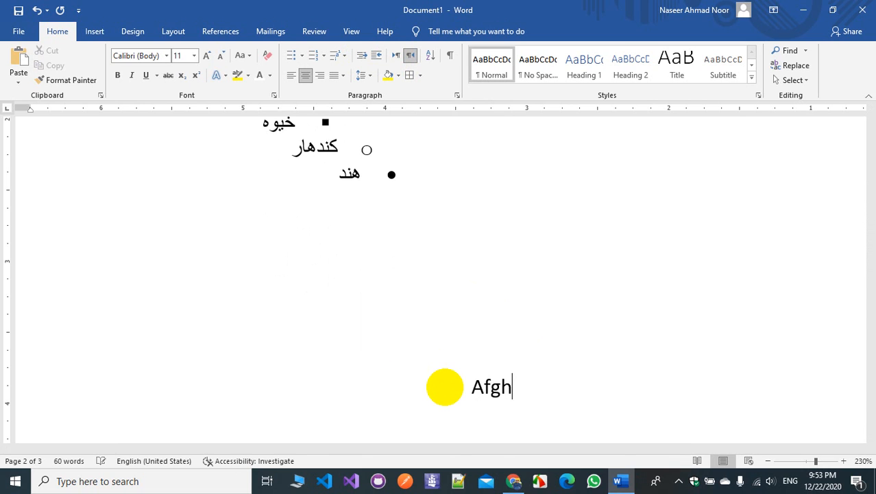
type("anistan ")
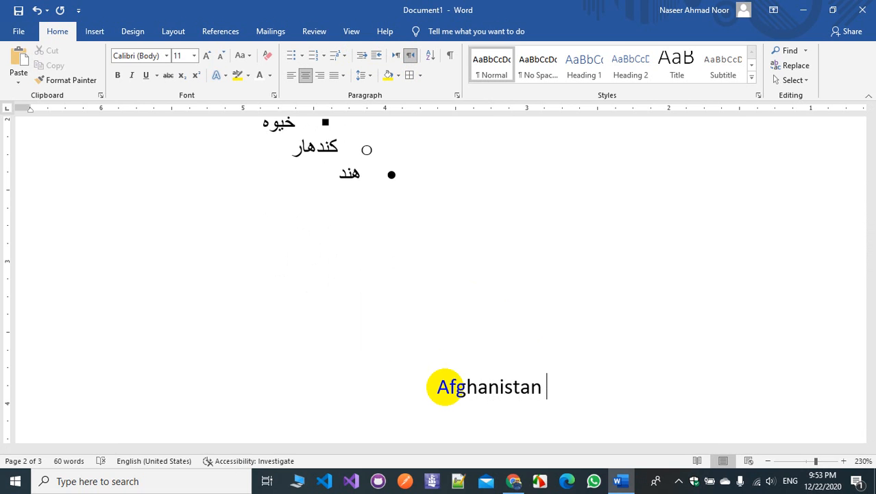
type("is mycou")
key("BackSpace")
key("BackSpace")
key("BackSpace")
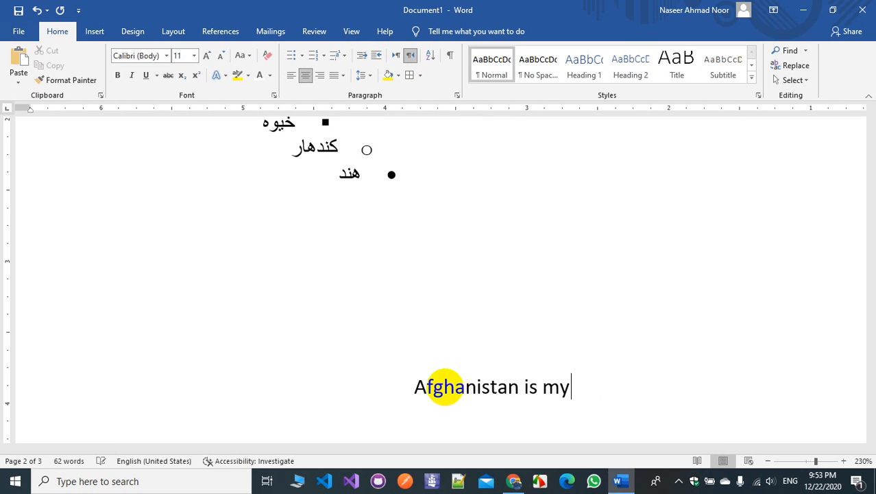
type("countyry")
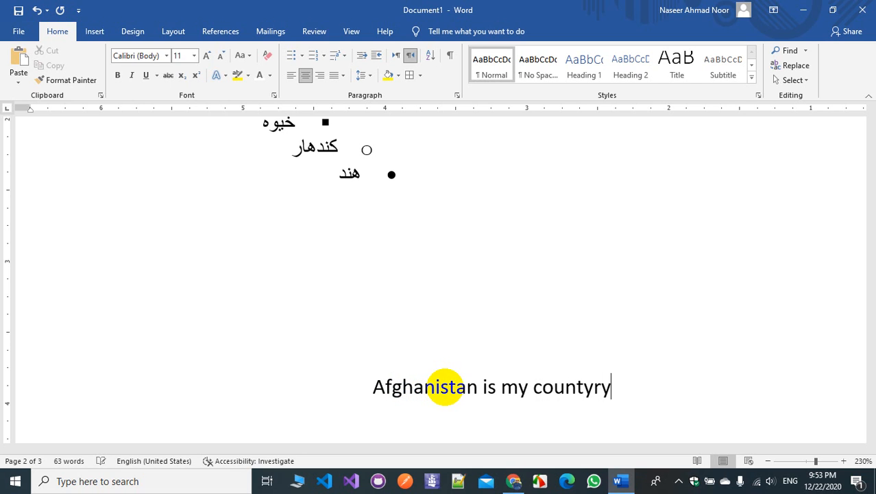
key("BackSpace")
key("BackSpace")
key("BackSpace")
type("ry.")
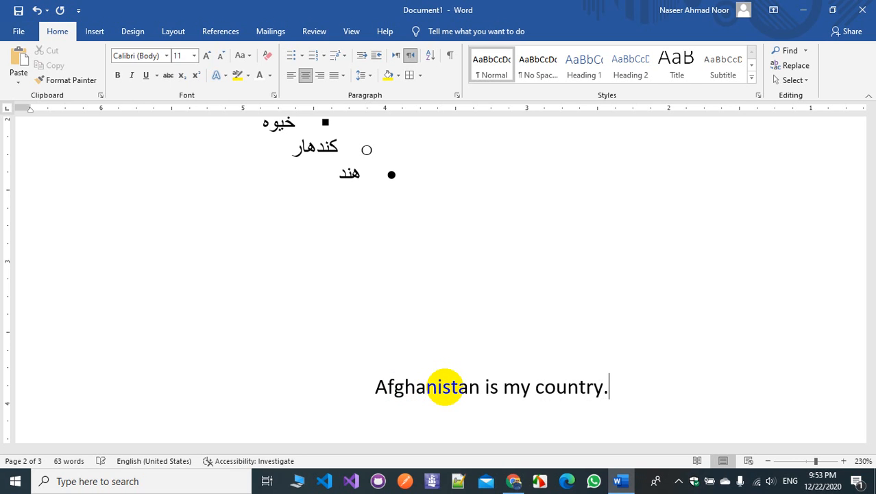
Extend the sentence with the filler word "asdalkfjlaksd" and add the filler lines "asdjfkl;asjdf" and "asdfjas;kdf" below it.
type(" asdalkfjlaksd")
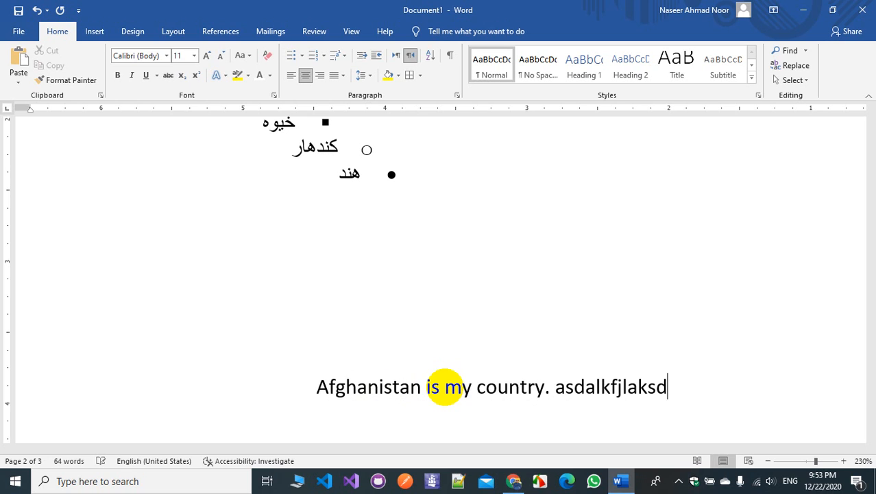
key("Return")
type("asdjfkl;asjdf")
key("Return")
type("asdfjas;kdf")
key("Return")
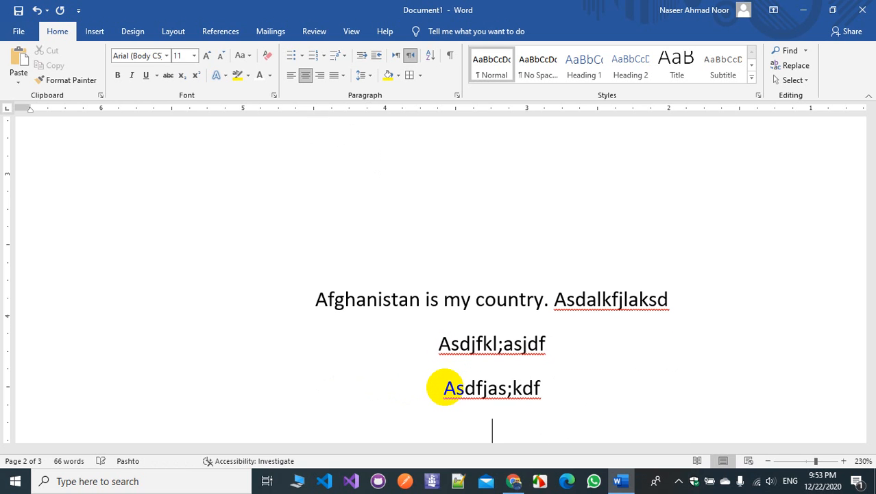
Indent the line starting with "Afghanistan" and set all three English lines to left-to-right direction.
left_click(317, 293)
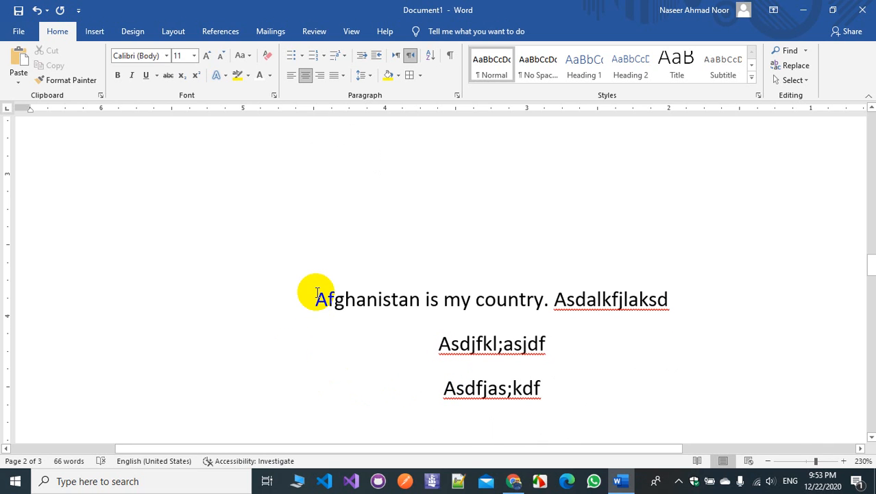
key("Tab")
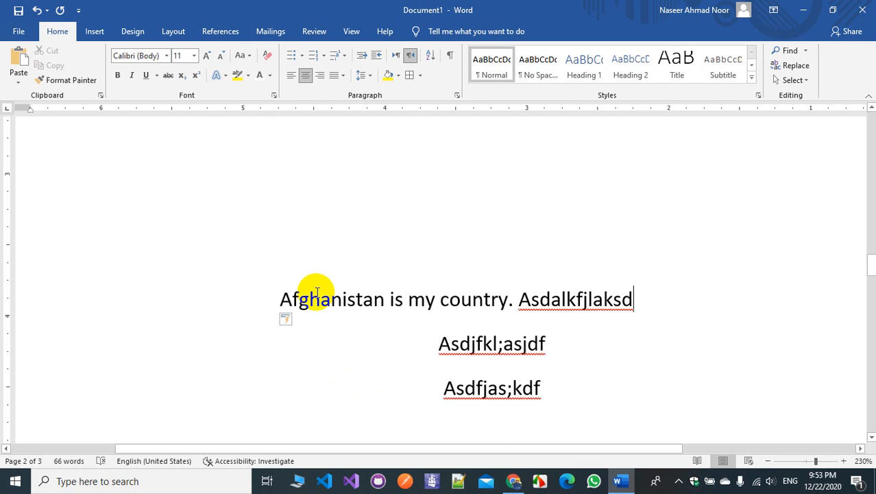
left_click_drag(480, 438, 464, 268)
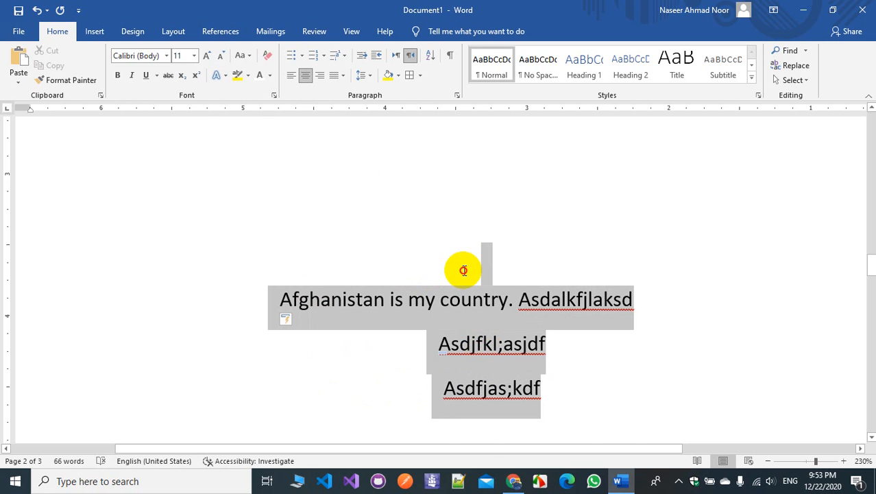
left_click(396, 58)
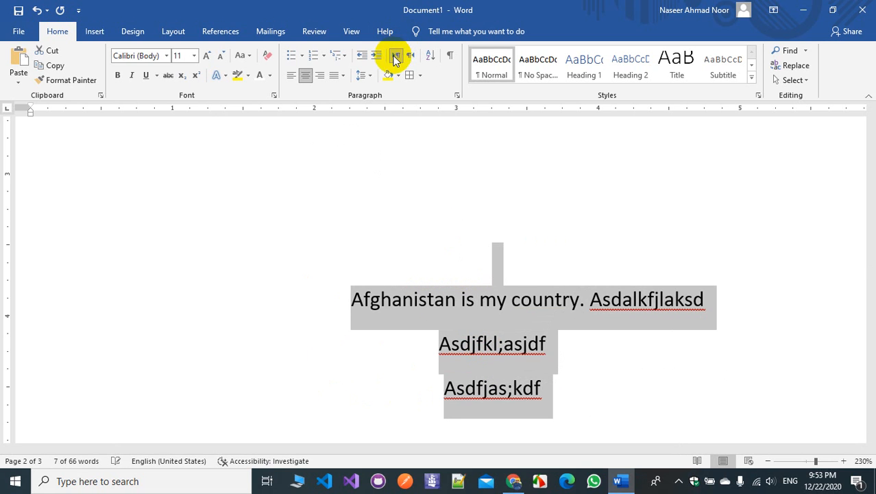
Indent the left-to-right "Afghanistan is my country." line by several tab levels.
left_click(345, 303)
key("Tab")
key("Tab")
key("Tab")
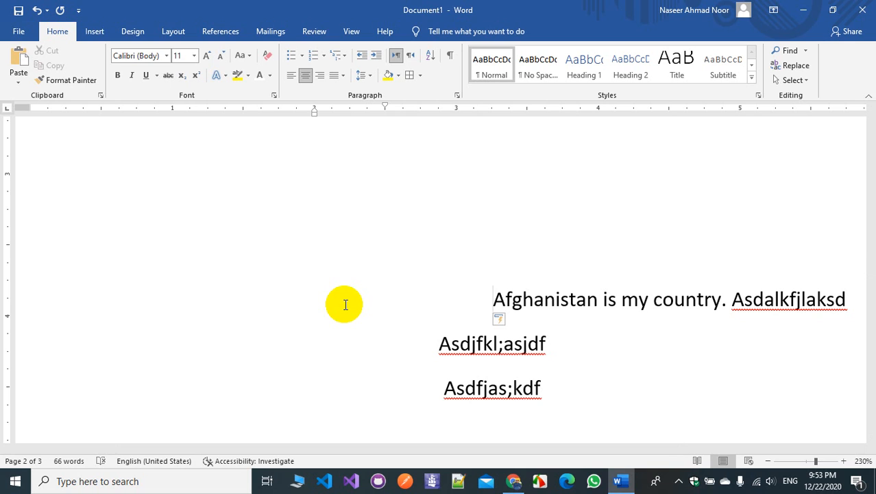
Try out Increase Indent and Decrease Indent repeatedly on the "Afghanistan is my country." paragraph.
left_click(374, 55)
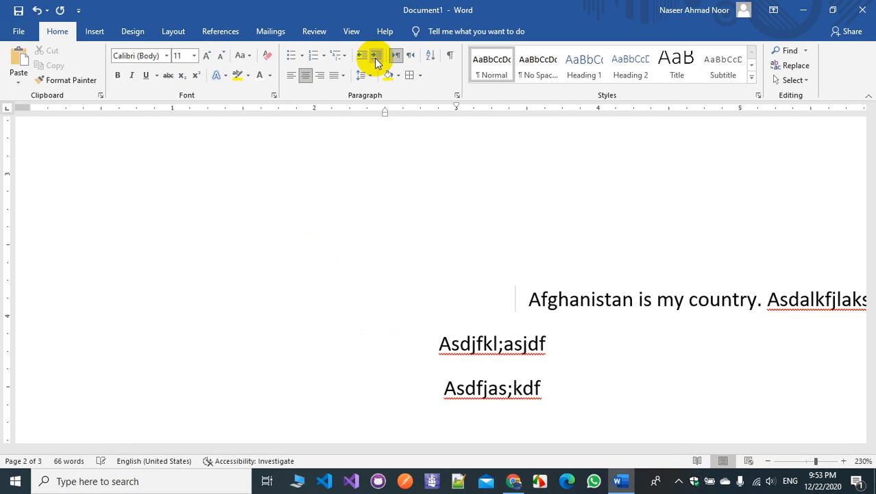
left_click(363, 55)
left_click(375, 59)
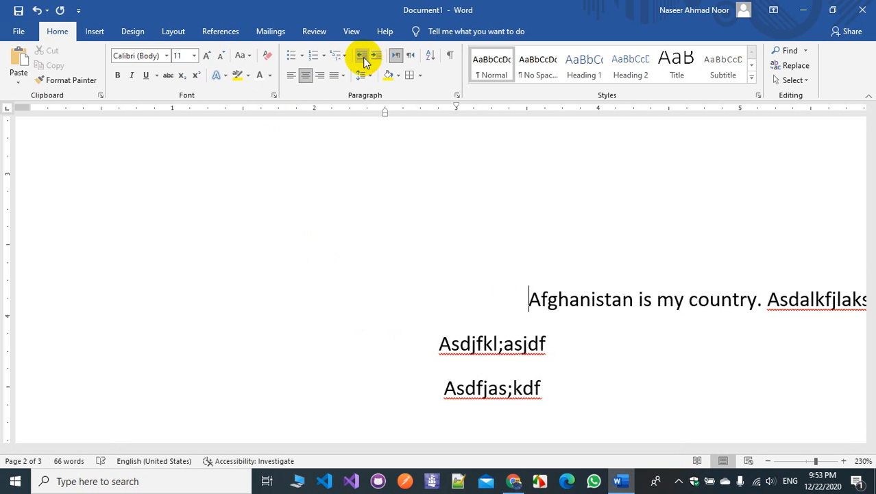
left_click(364, 59)
left_click(376, 61)
left_click(362, 59)
left_click(362, 59)
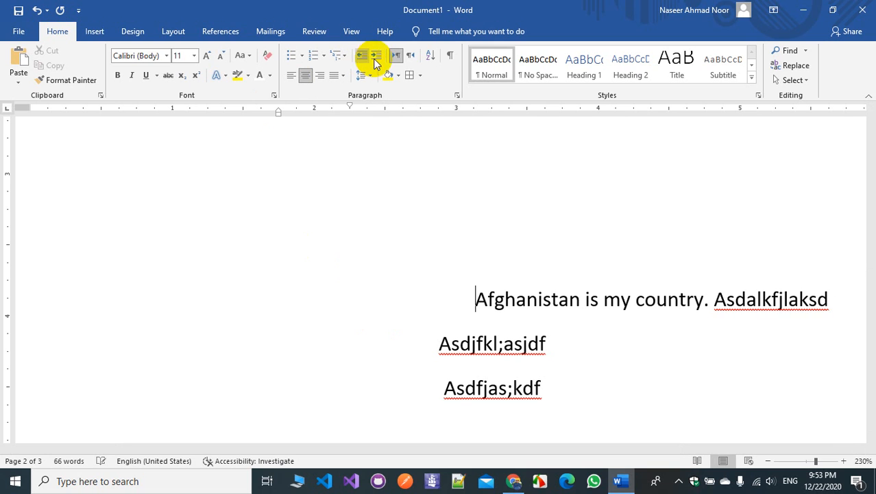
left_click(378, 60)
Delete the English sample lines and set the remaining empty paragraph to right-to-left direction.
left_click_drag(521, 404, 519, 243)
key("BackSpace")
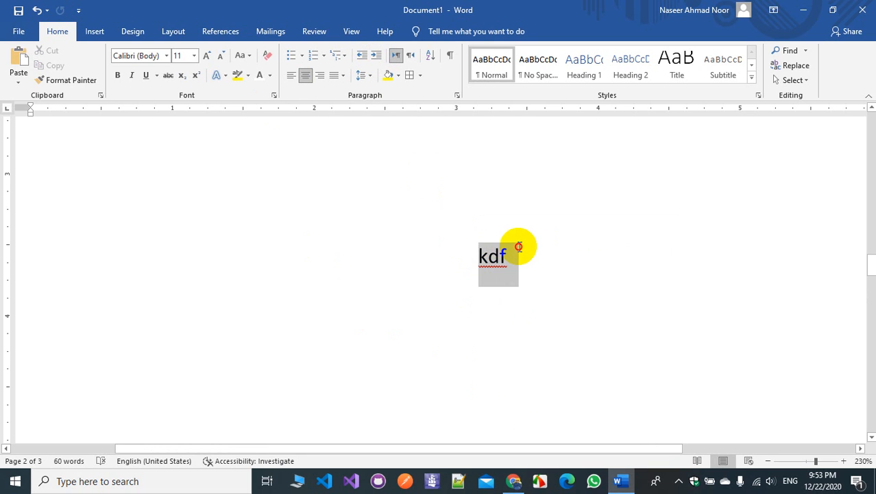
key("BackSpace")
key("ctrl+shift")
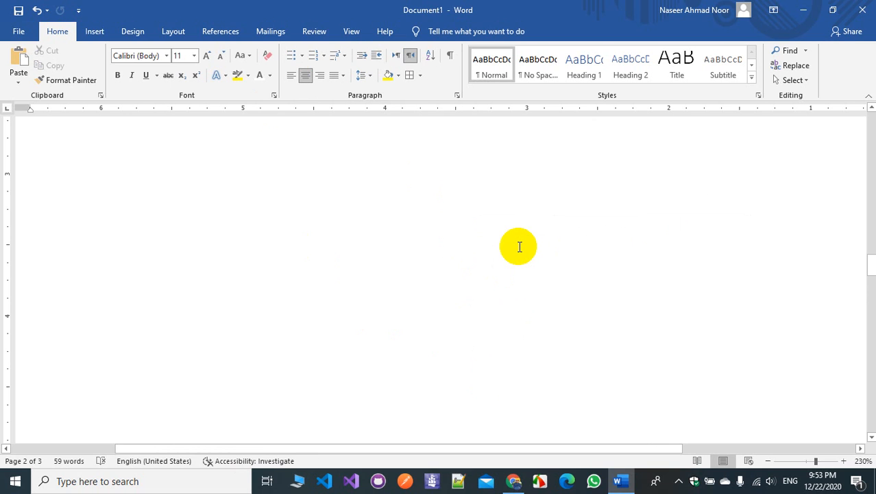
Set the empty paragraph to left-to-right direction and enter five sample first names, each on its own line.
left_click(401, 61)
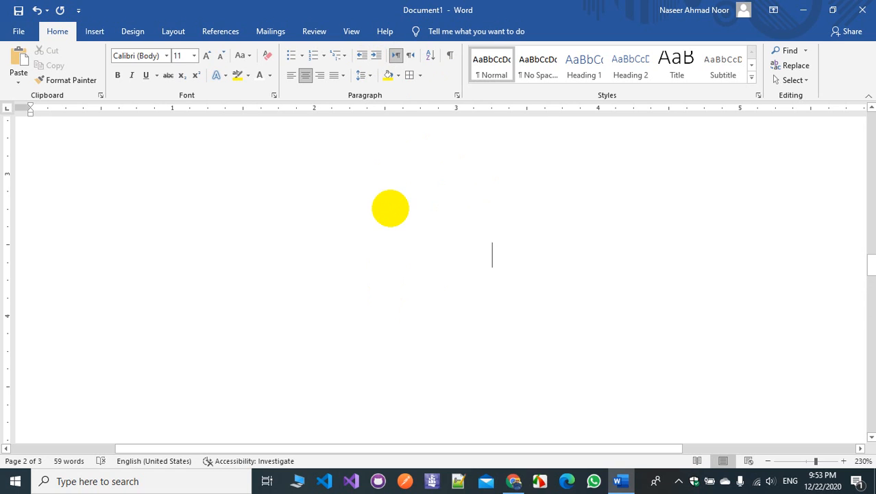
type("Ahmad")
key("Return")
type("Ali")
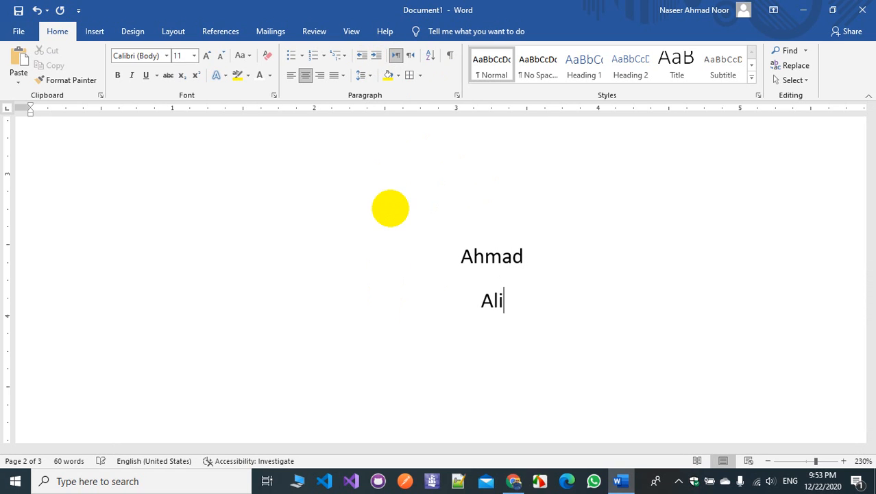
key("Return")
type("musa")
key("Return")
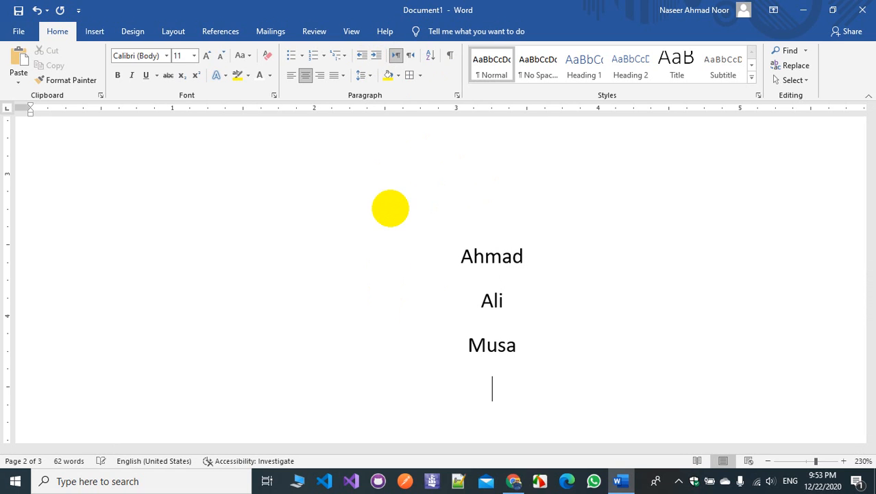
type("hamid")
key("Return")
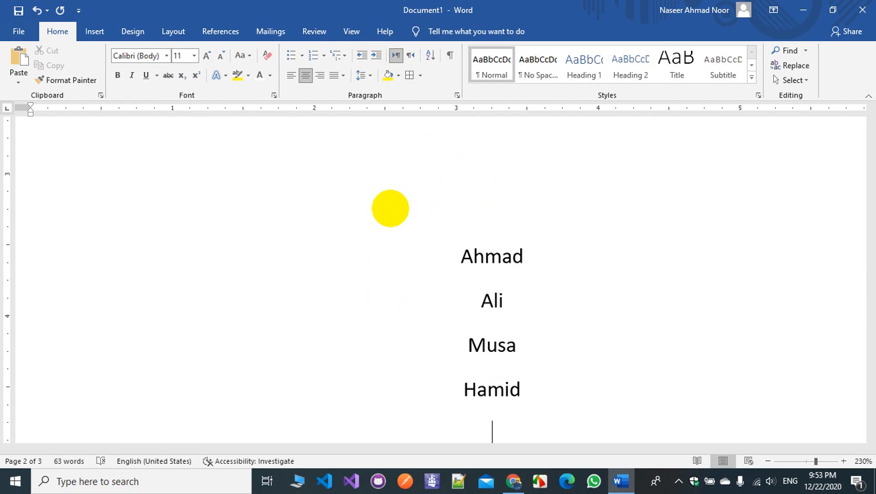
type("nasir")
key("Return")
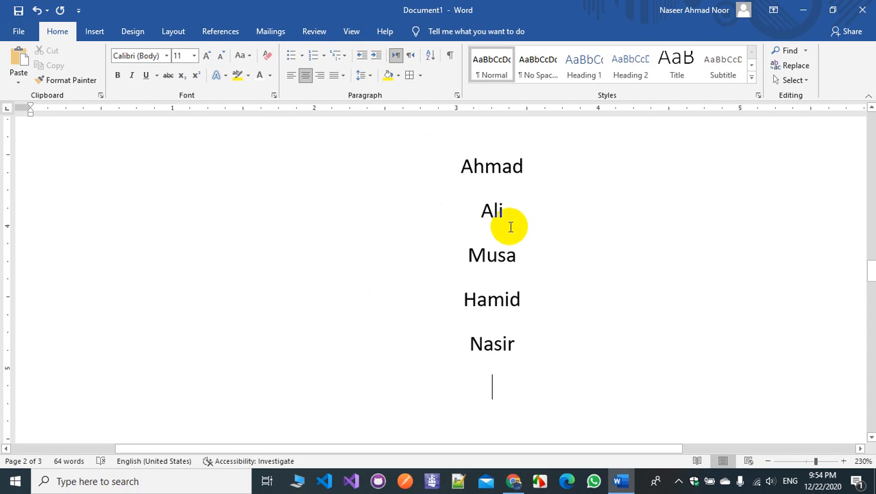
Sort the five sample names alphabetically and undo the sort.
left_click_drag(484, 376, 459, 165)
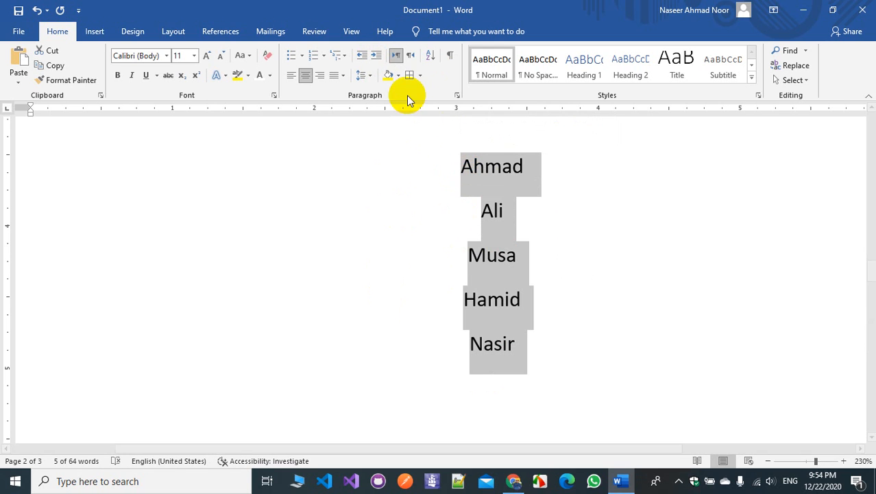
left_click(430, 57)
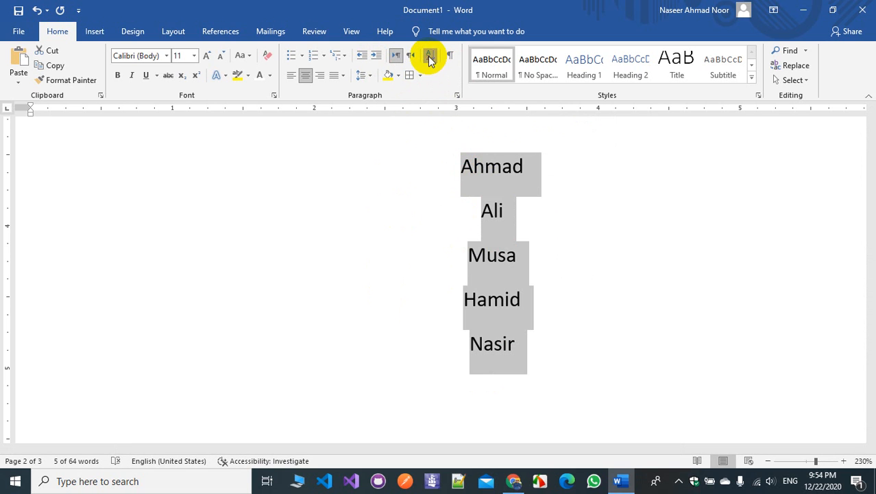
left_click(486, 311)
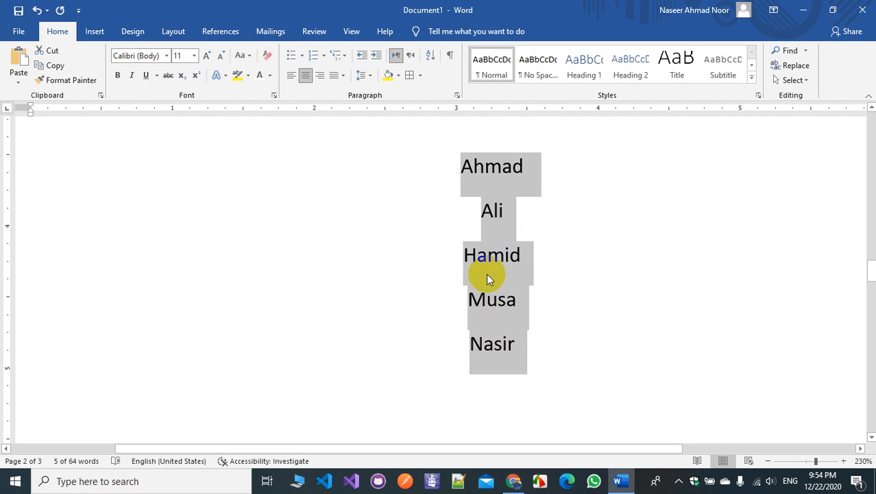
key("ctrl+z")
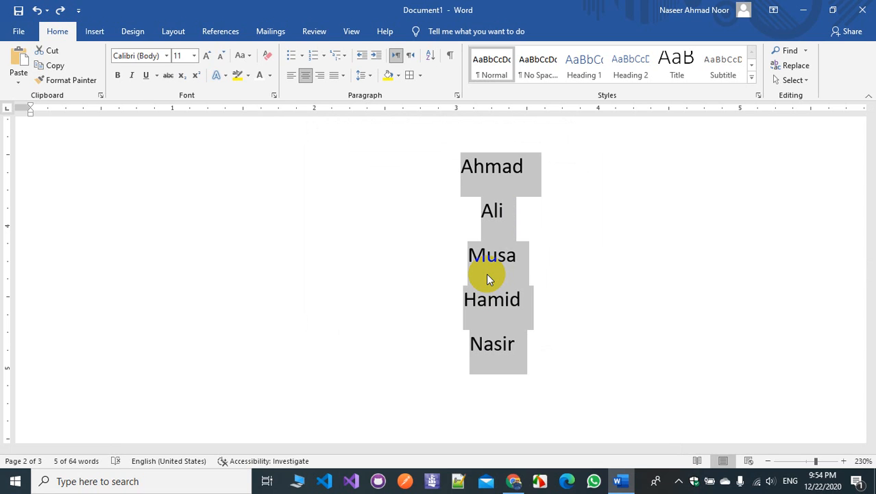
Show the paragraph marks and undo the most recent typing in the name list.
left_click(450, 57)
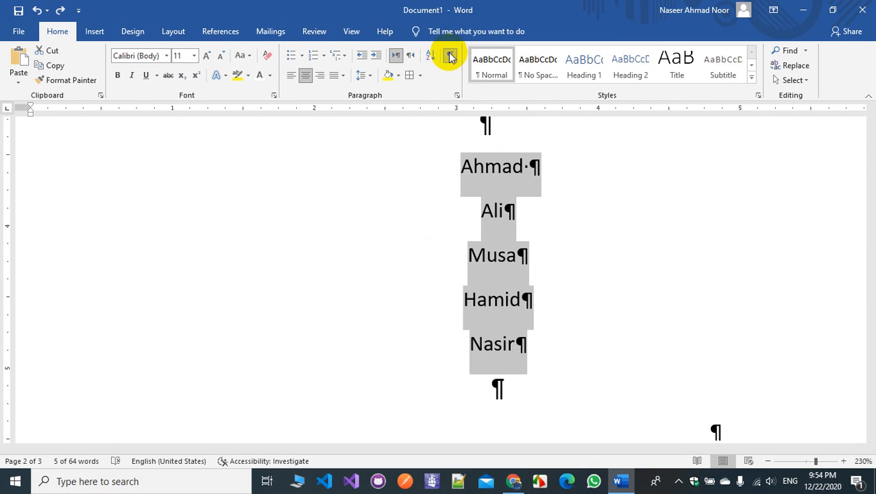
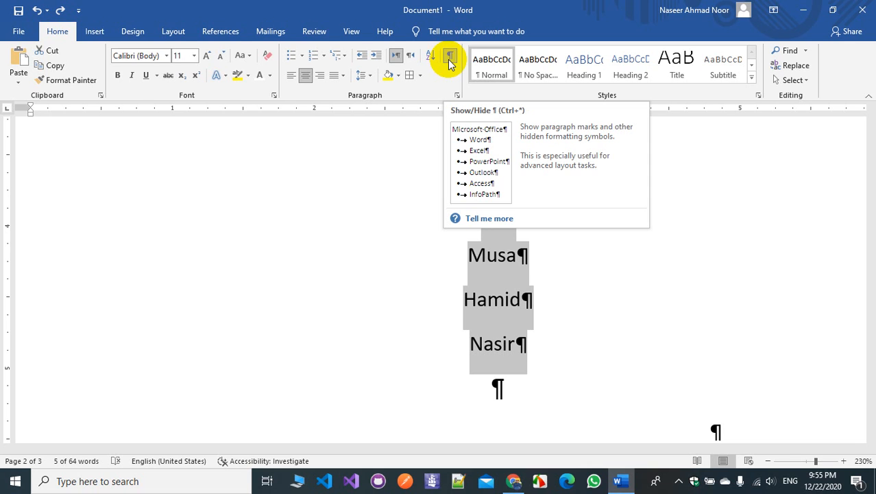
left_click(470, 255)
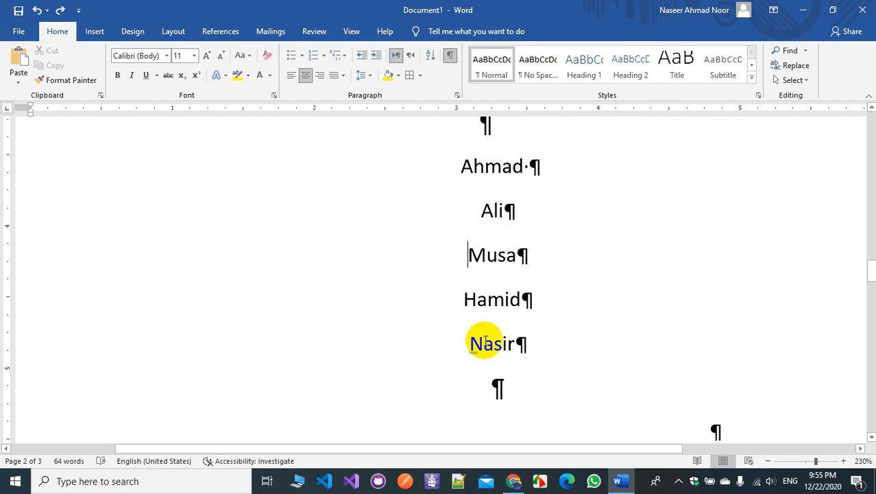
key("ctrl+z")
key("ctrl+z")
key("ctrl+z")
key("ctrl+z")
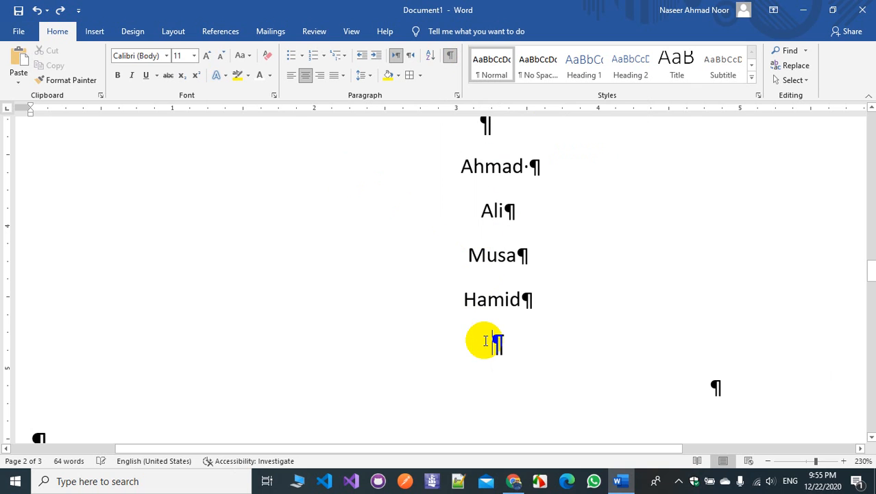
Try out hiding and showing the paragraph marks, leaving them hidden.
right_click(450, 60)
left_click(450, 55)
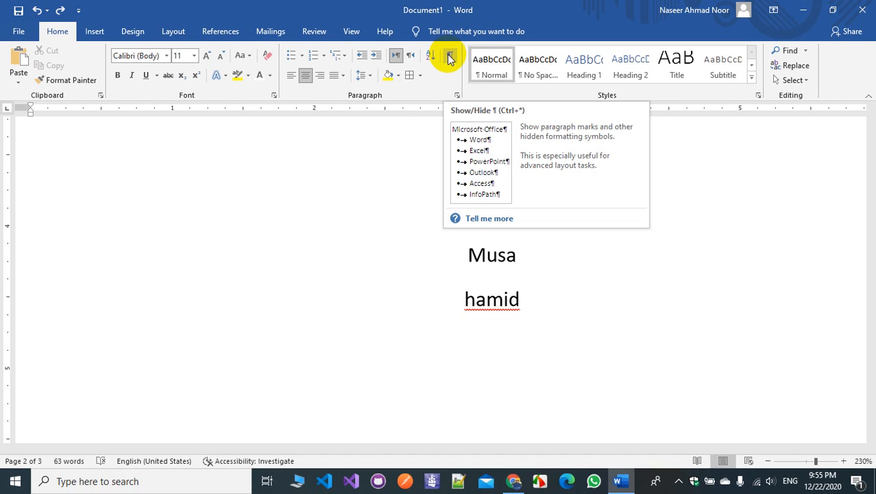
left_click(449, 58)
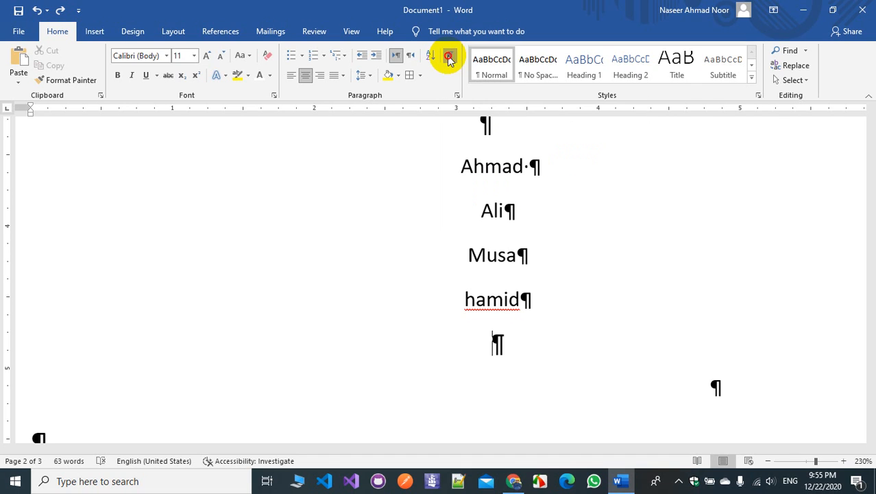
left_click(449, 58)
Delete the remaining sample names below the bulleted Pashto list.
scroll(517, 165, "up", 5)
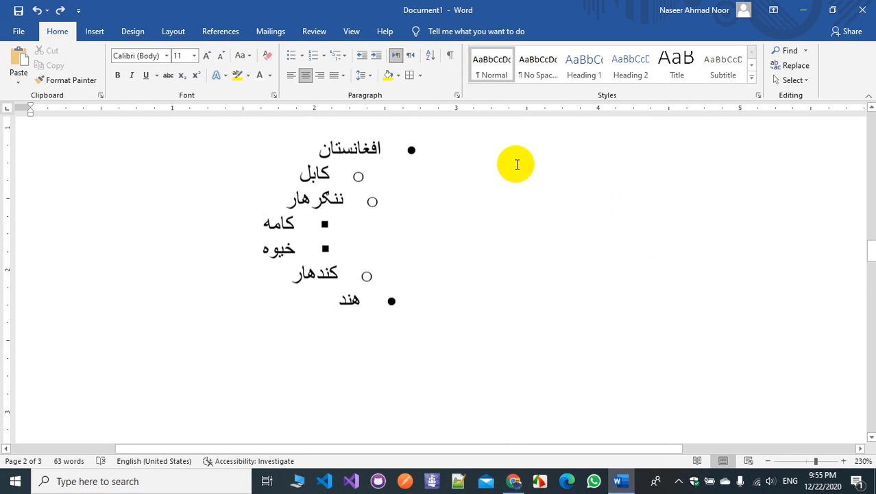
scroll(526, 396, "down", 2)
scroll(526, 396, "down", 2)
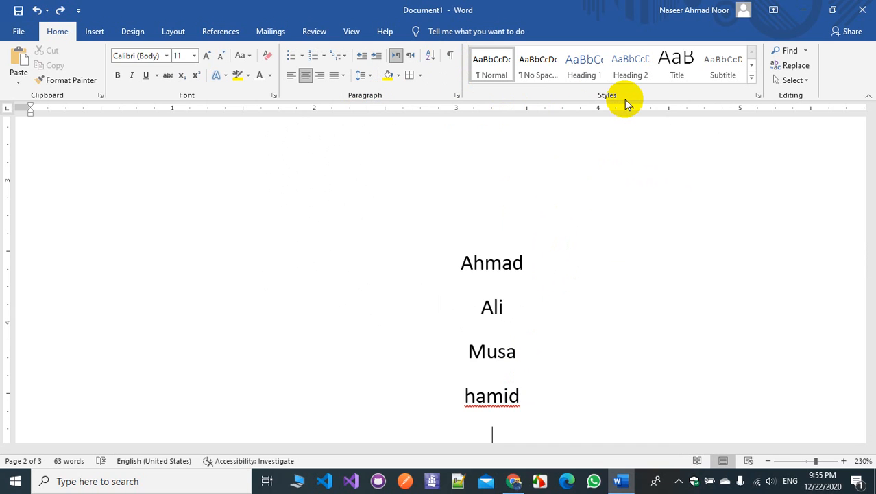
scroll(526, 320, "down", 2)
left_click_drag(525, 320, 485, 153)
key("Delete")
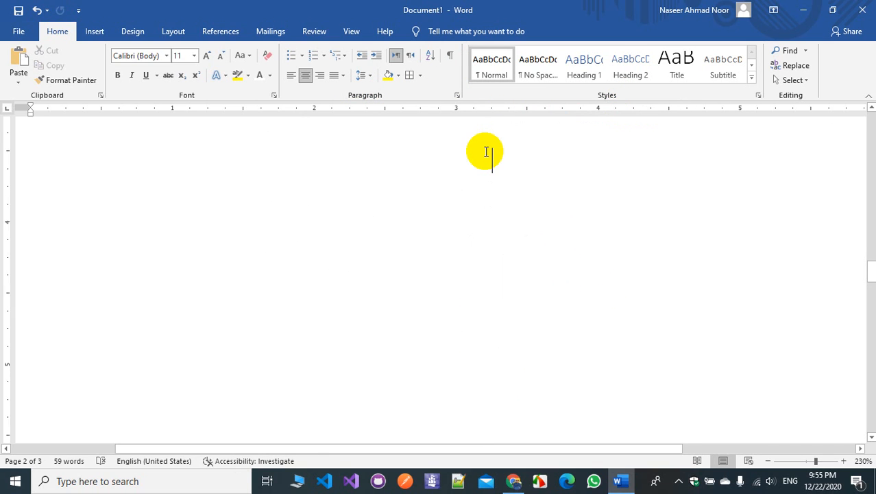
Switch the input language to Pashto and enter "افغانستان" in the empty centred paragraph.
scroll(542, 247, "up", 3)
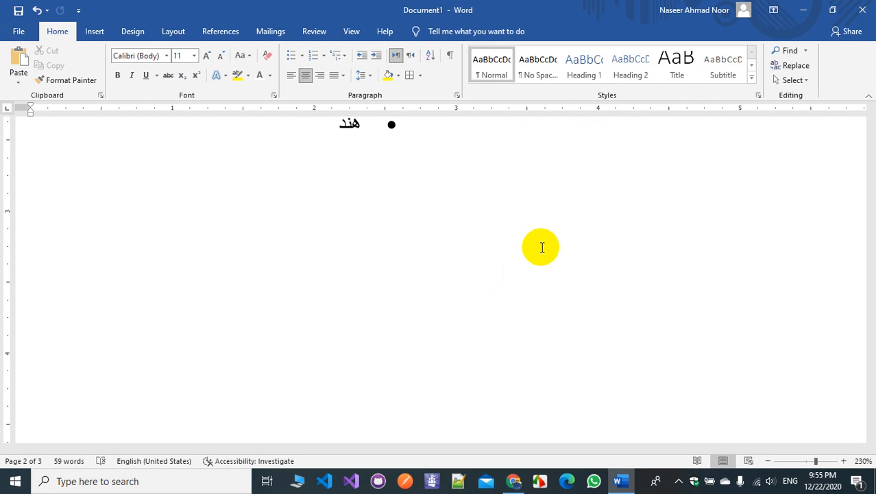
type("g")
key("BackSpace")
key("alt+shift")
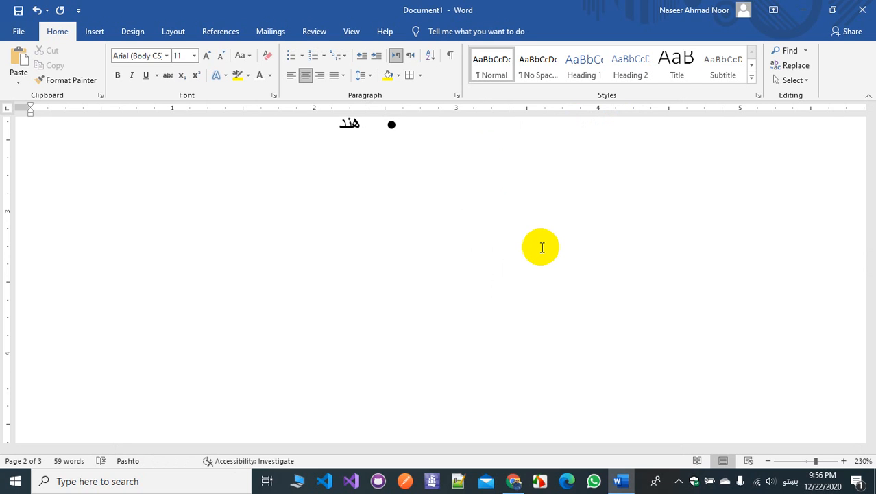
type("افغان")
key("BackSpace")
key("BackSpace")
key("BackSpace")
key("BackSpace")
type("افغانستان")
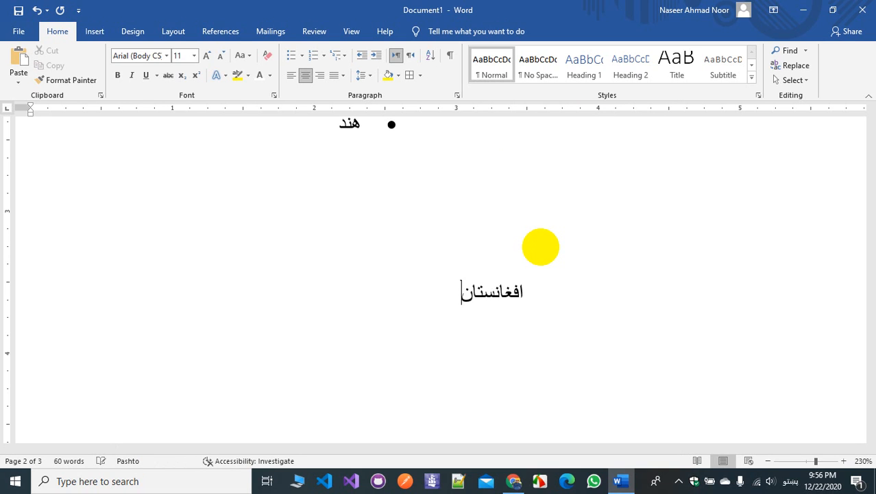
Add "کابل", "مزار" and "هرات" on separate lines below "افغانستان".
key("Return")
type("کابل")
key("Return")
type("مزار")
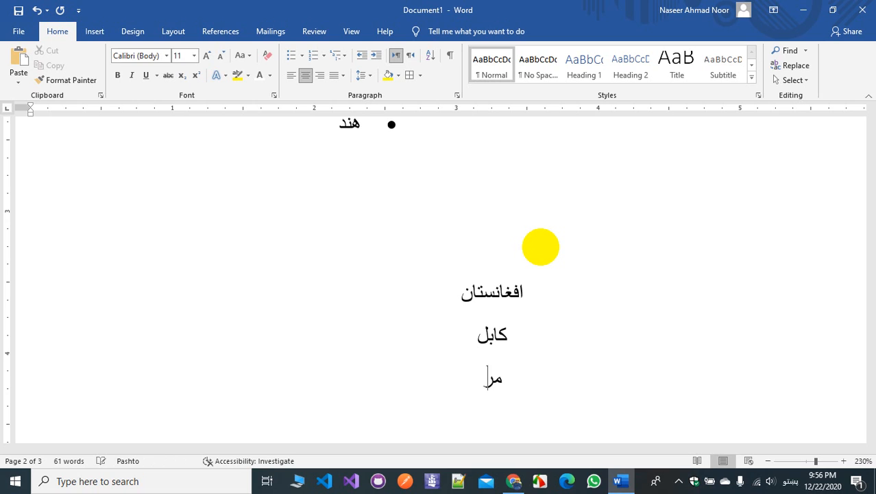
key("Return")
type("هرات")
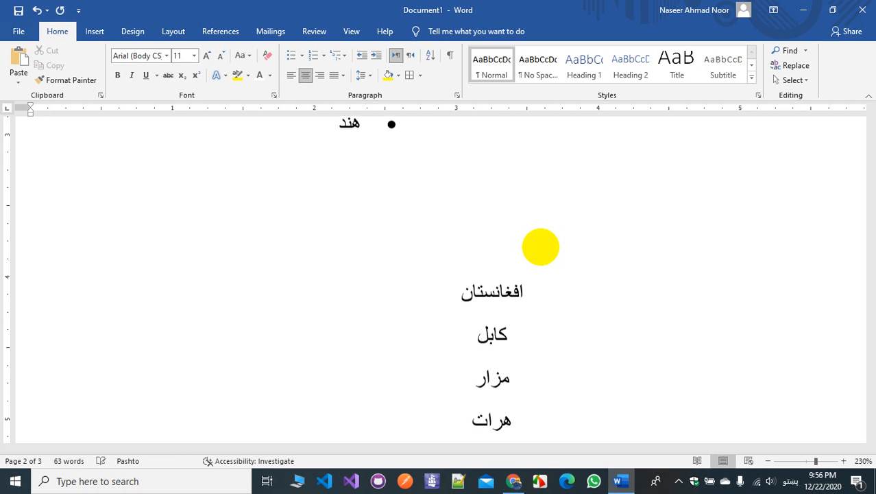
key("Return")
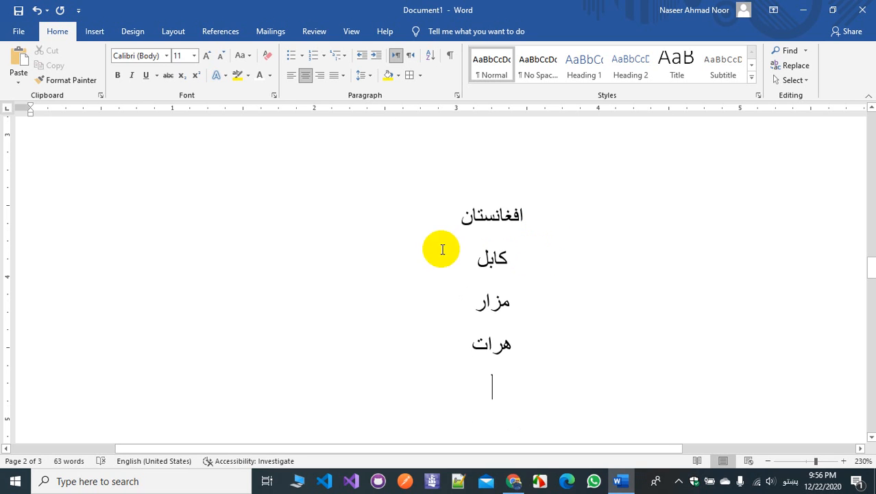
Insert the lines "موسوي" and "چهاردهي" below "کابل", followed by an empty line.
left_click(471, 261)
key("Return")
key("alt+shift")
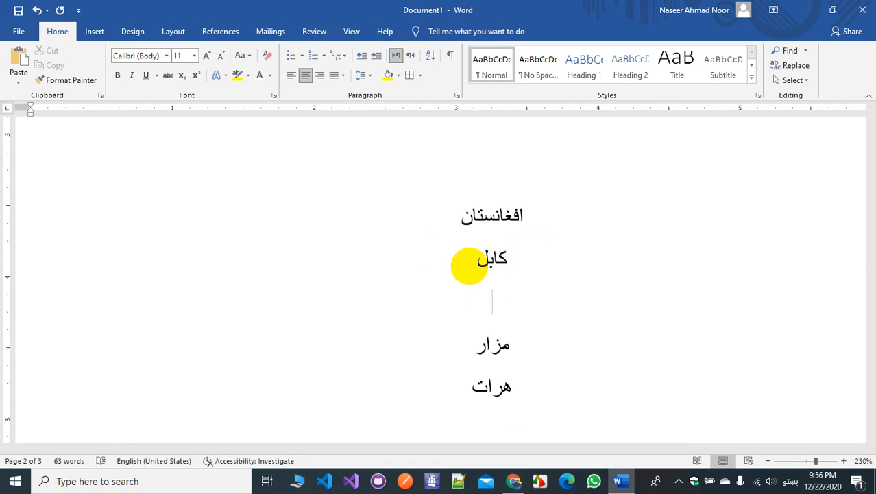
type("ج")
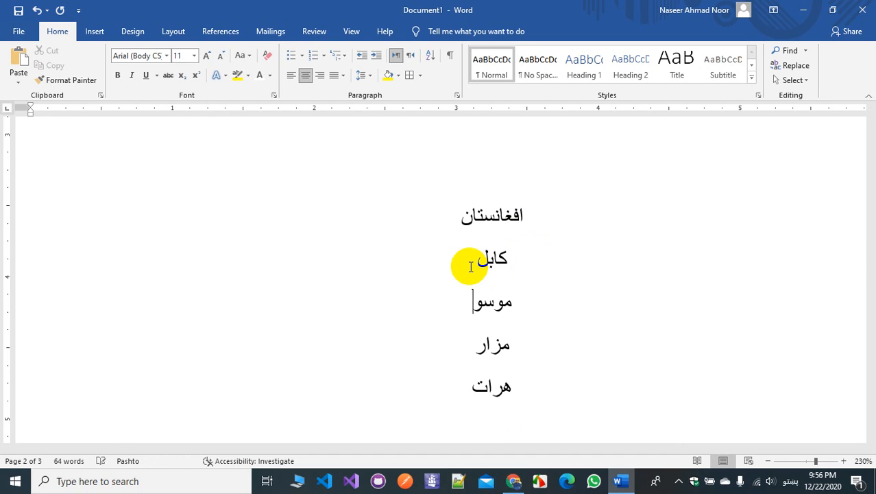
key("Return")
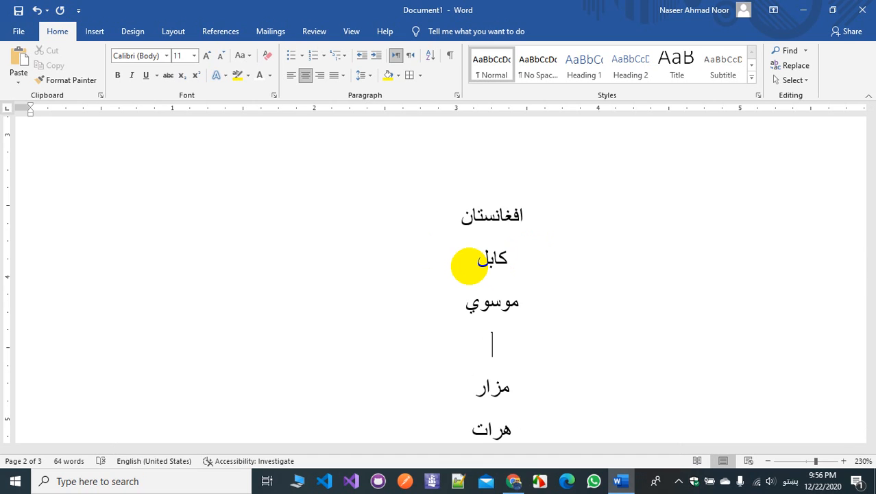
type("چهار")
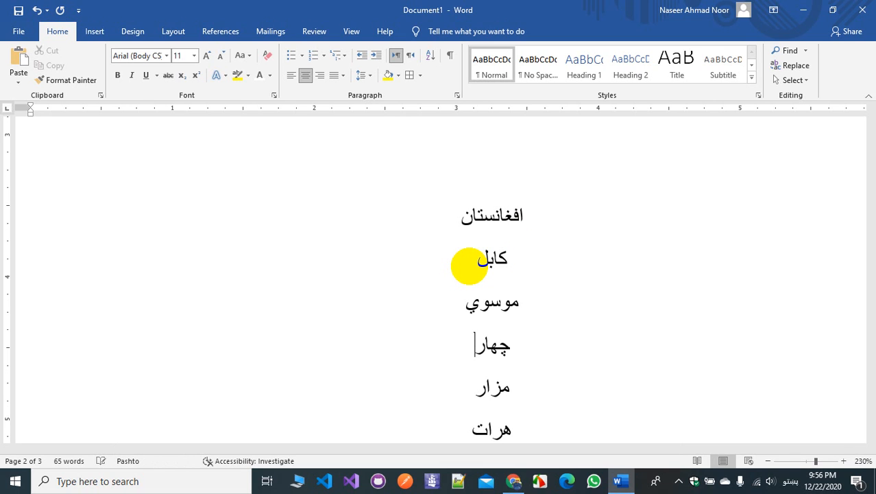
type("دهي")
key("Return")
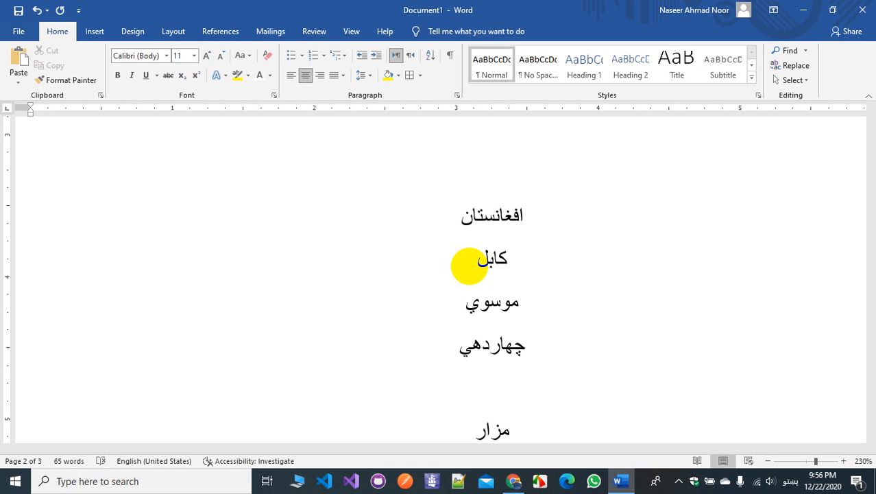
Add "ننګرهار", "کامه" and "خیوه" on separate lines below "هرات".
key("Down")
key("Down")
key("Right")
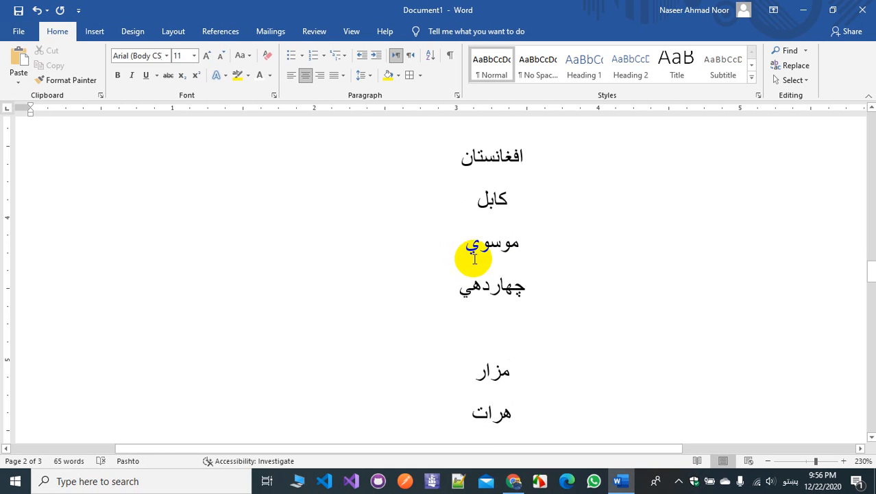
scroll(481, 371, "down", 2)
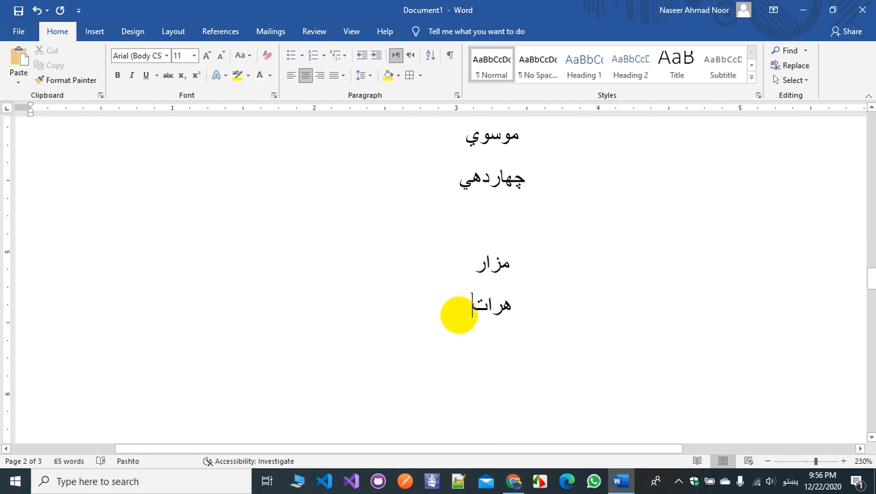
key("Return")
type("ننگرهار")
key("Return")
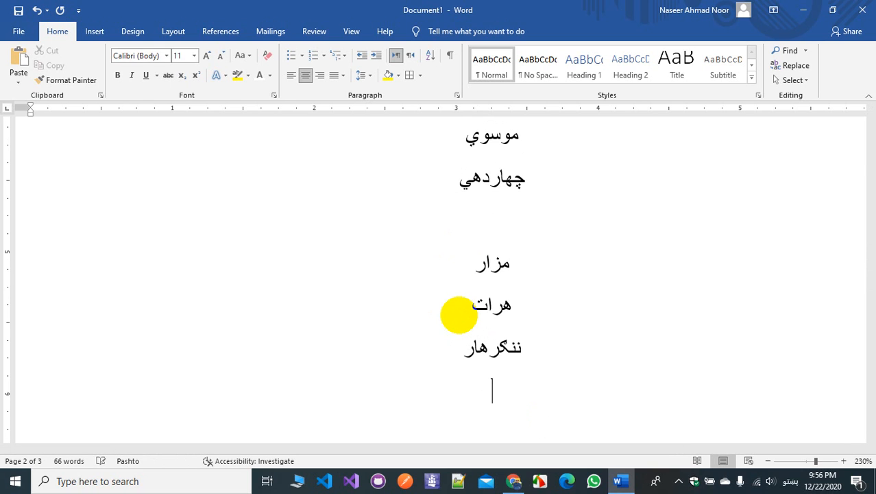
type("کامه خی")
type("وه")
key("Return")
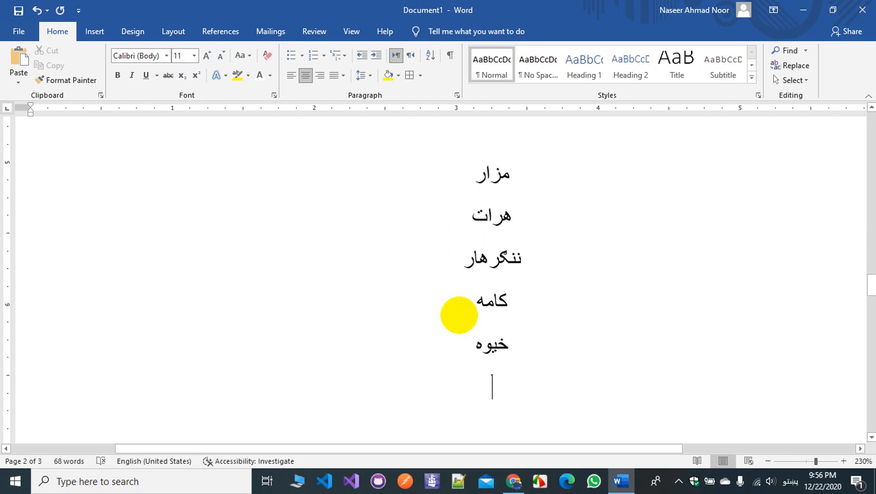
Apply the Heading 1 style to "افغانستان" and the Heading 2 style to "کابل".
scroll(593, 204, "up", 5)
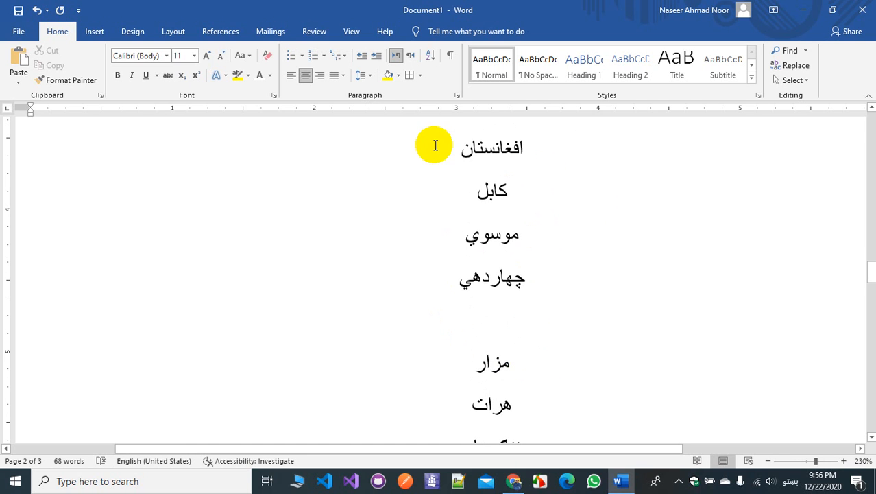
left_click_drag(434, 146, 529, 156)
left_click_drag(458, 166, 519, 157)
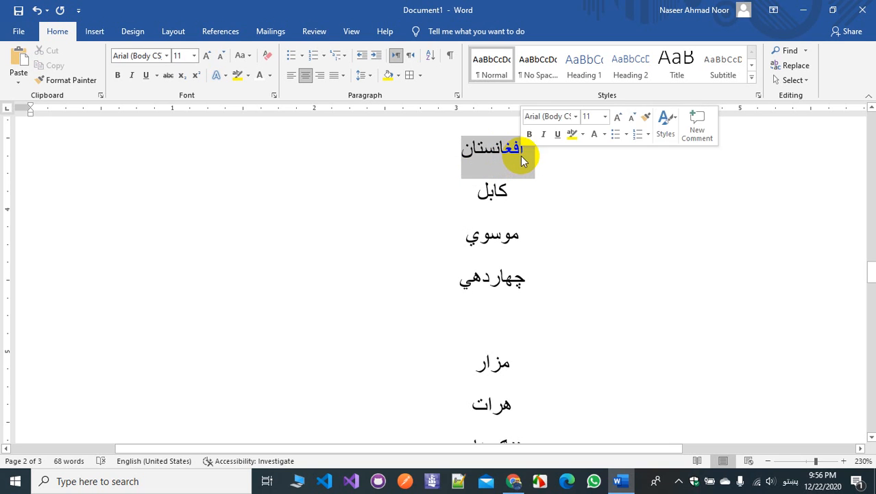
left_click(583, 66)
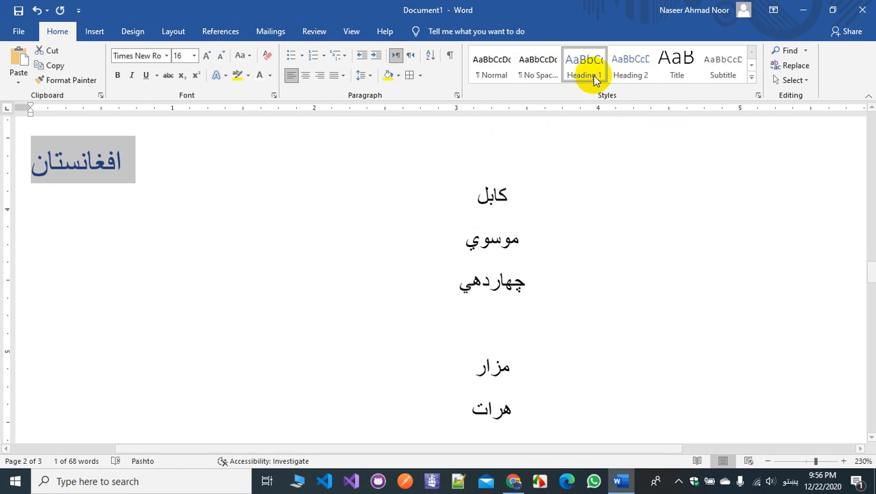
left_click_drag(484, 194, 498, 186)
left_click(625, 75)
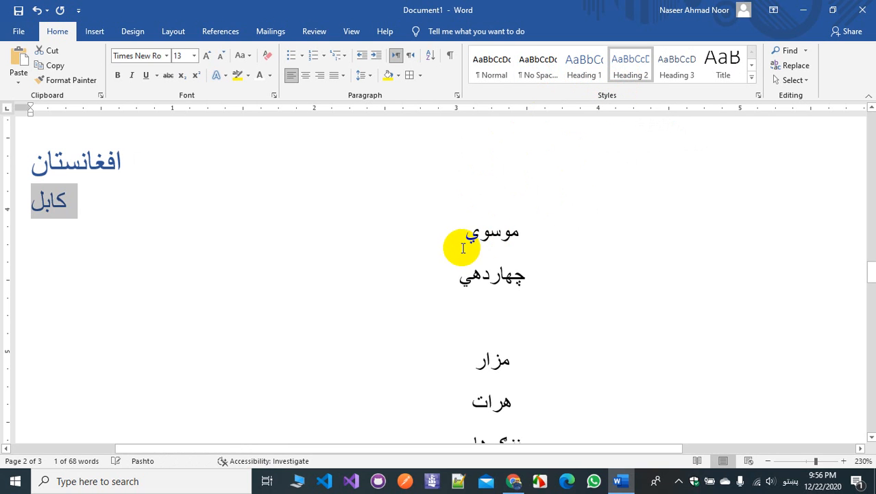
Apply the Heading 3 style to the lines "موسوي" and "چهاردهي" below "کابل".
left_click_drag(464, 234, 530, 233)
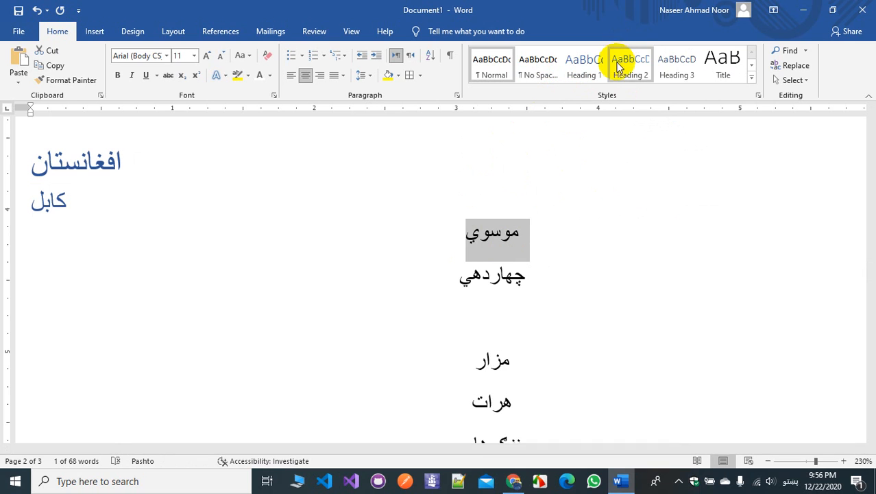
left_click(619, 61)
left_click(670, 74)
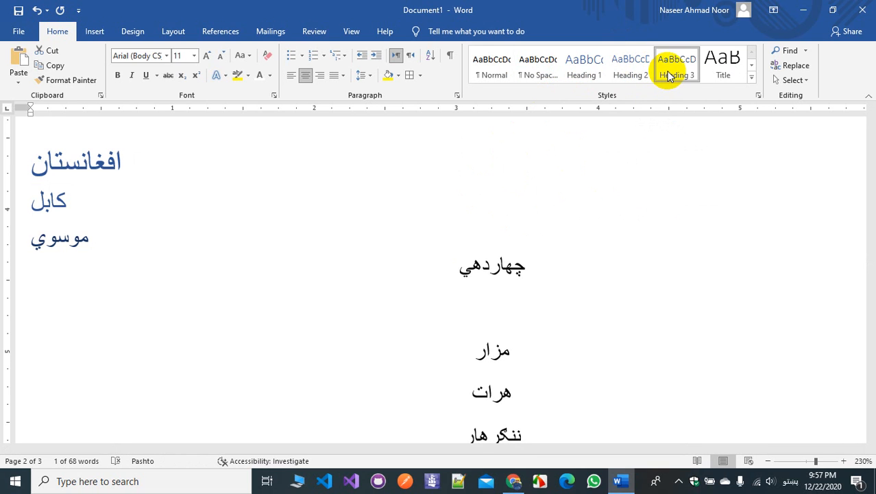
left_click(521, 271)
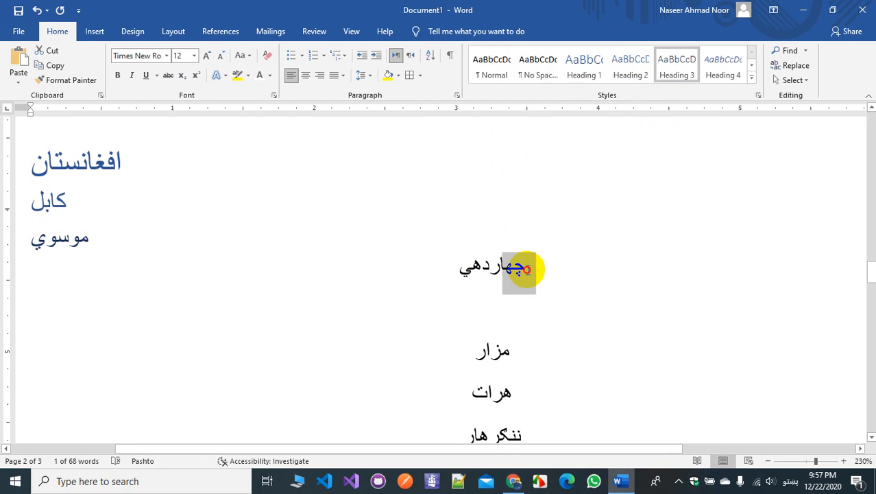
double_click(519, 270)
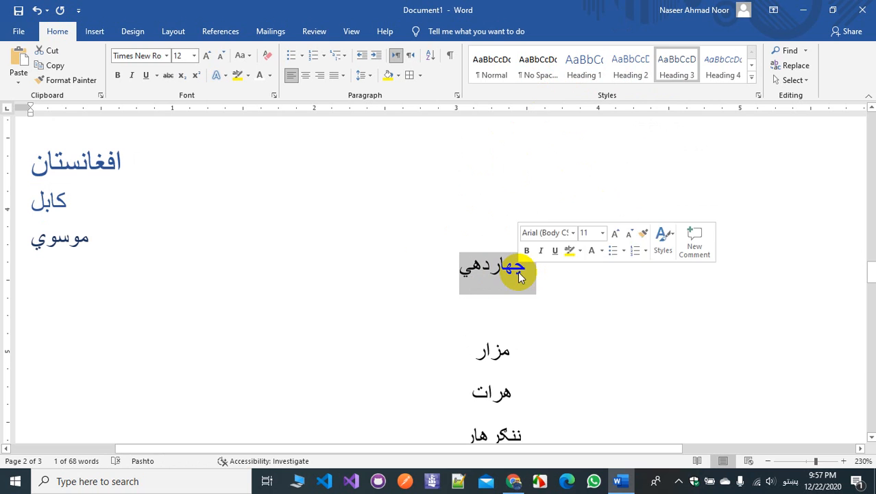
left_click(679, 65)
Apply the Heading 2 style to the lines "مزار", "هرات" and "ننګرهار".
left_click_drag(486, 336, 506, 342)
left_click(487, 339)
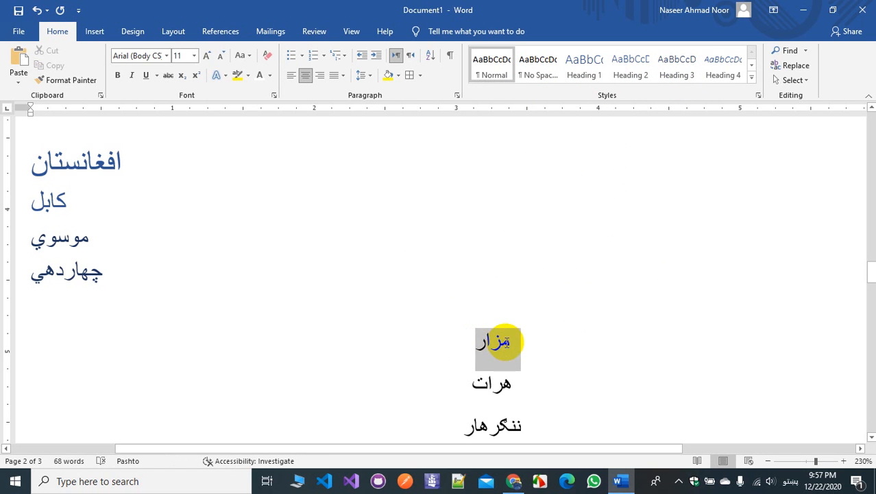
left_click(628, 65)
scroll(482, 203, "down", 3)
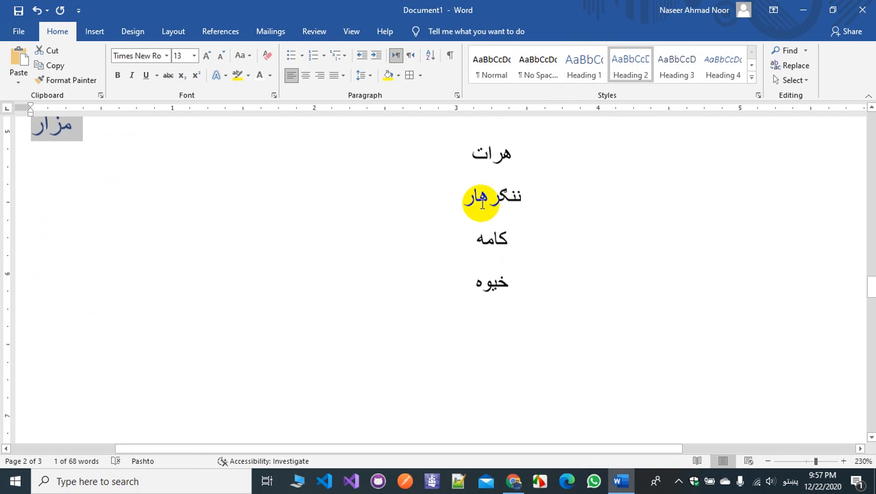
left_click_drag(469, 152, 521, 152)
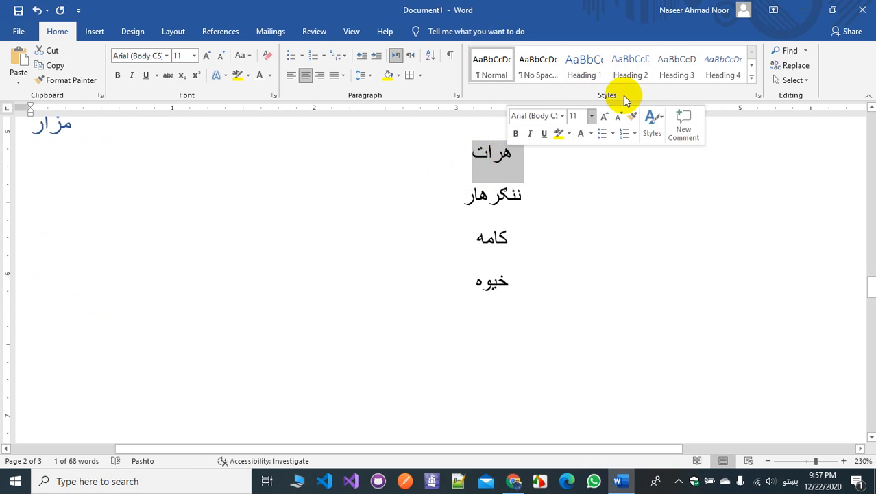
left_click(632, 69)
left_click_drag(456, 186, 525, 182)
left_click(632, 72)
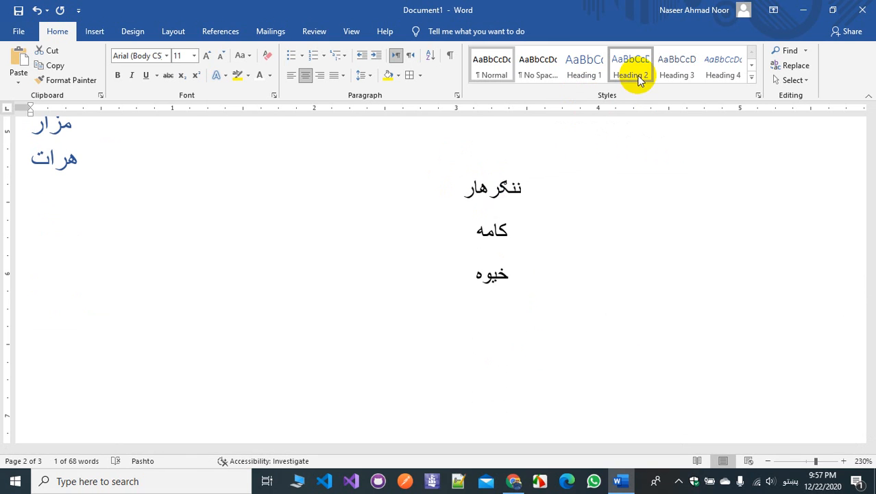
Apply the Heading 3 style to the lines "کامه" and "خیوه" below "ننګرهار".
left_click_drag(466, 220, 505, 220)
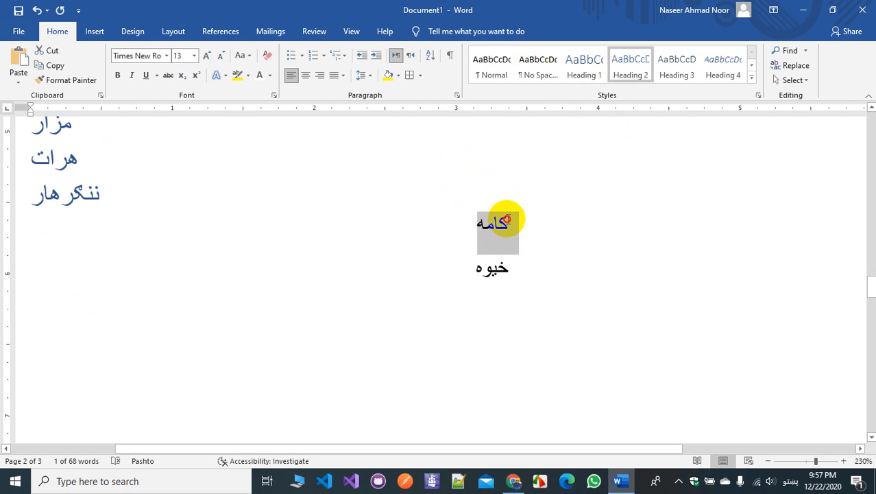
left_click(666, 75)
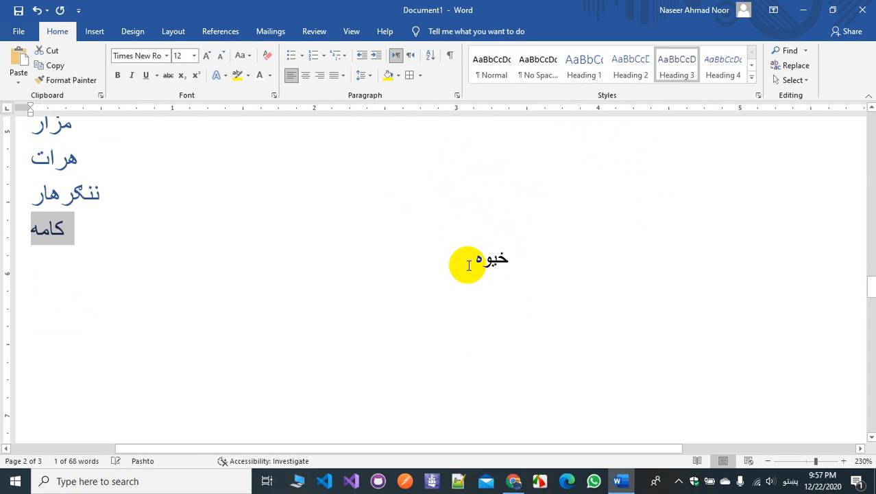
left_click_drag(465, 260, 504, 264)
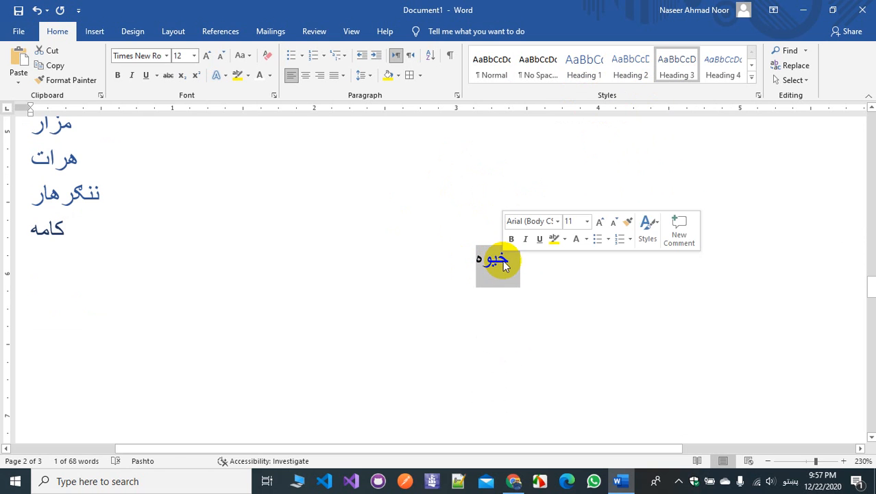
left_click(678, 62)
scroll(354, 259, "up", 4)
scroll(355, 259, "down", 2)
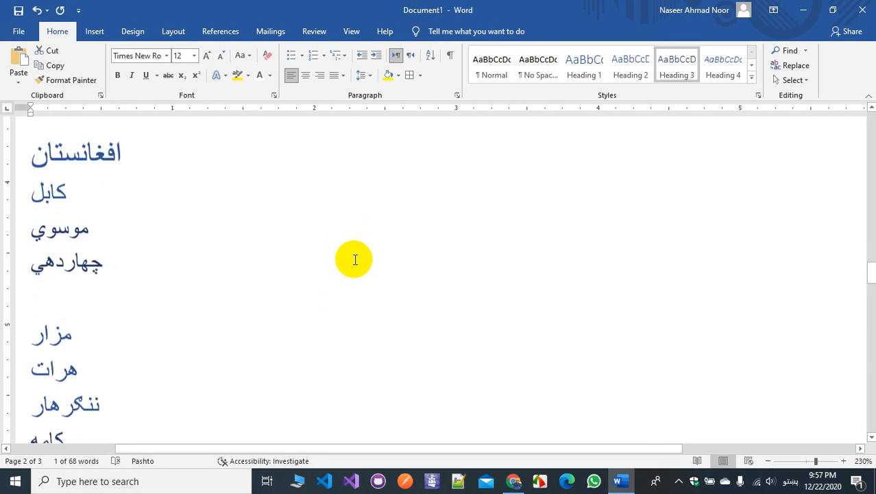
Select the whole document and set its text direction to right-to-left.
key("ctrl+a")
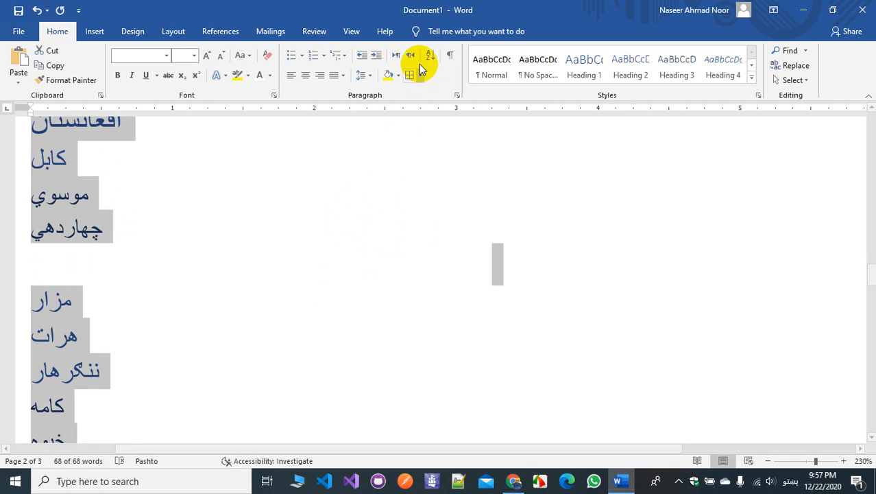
left_click(396, 57)
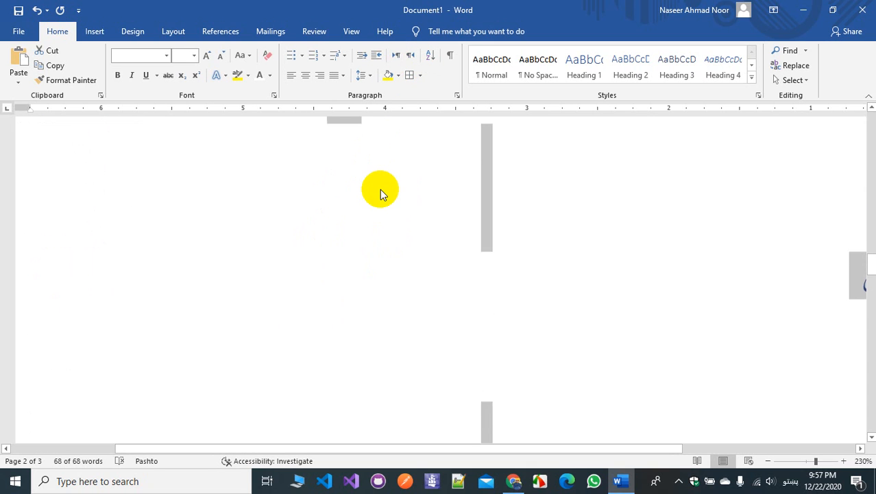
scroll(585, 274, "down", 2)
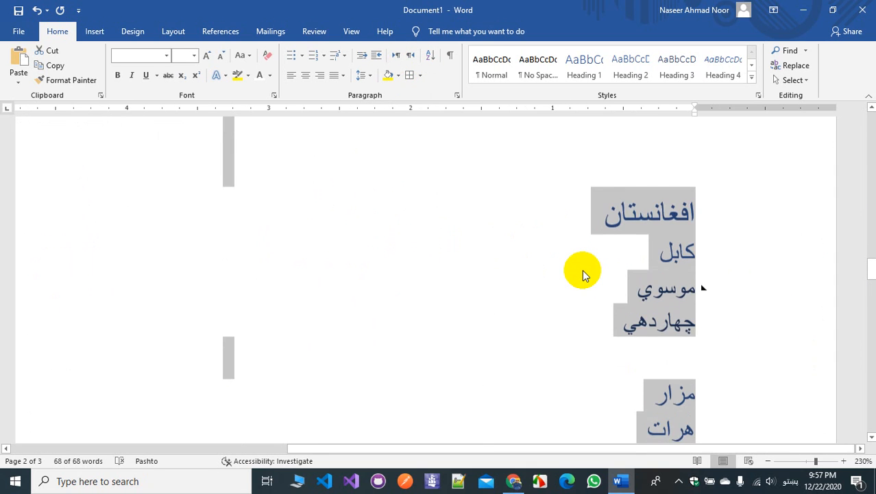
scroll(553, 333, "down", 3)
scroll(549, 333, "up", 3)
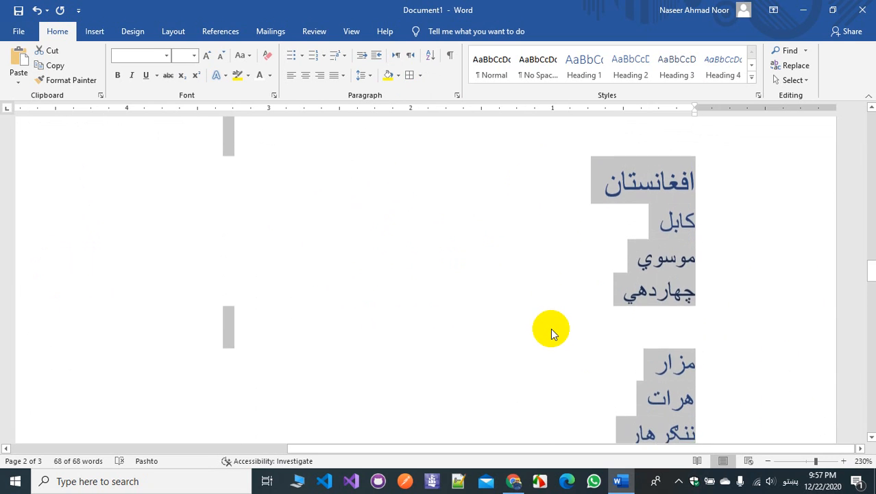
Insert one empty line below each of the headings "افغانستان", "کابل", "موسوي" and "چهاردهي".
left_click(594, 190)
key("Return")
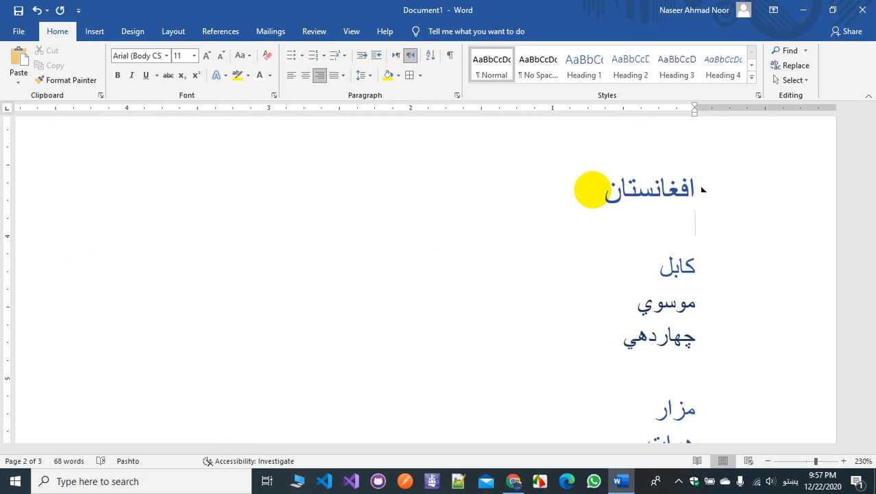
left_click(621, 254)
key("Return")
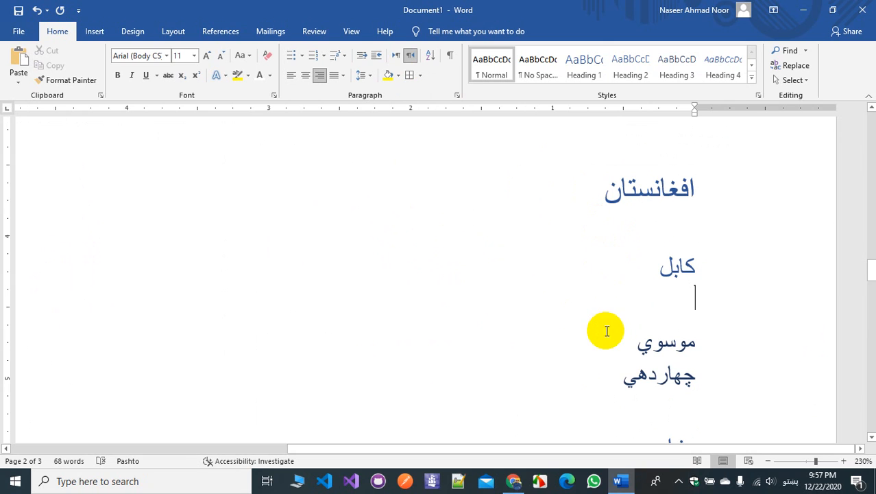
left_click(608, 343)
key("Return")
key("BackSpace")
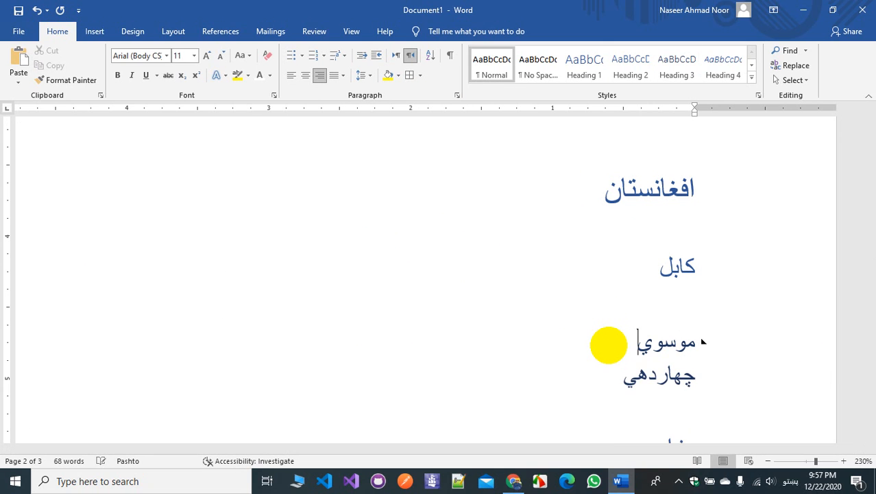
key("Return")
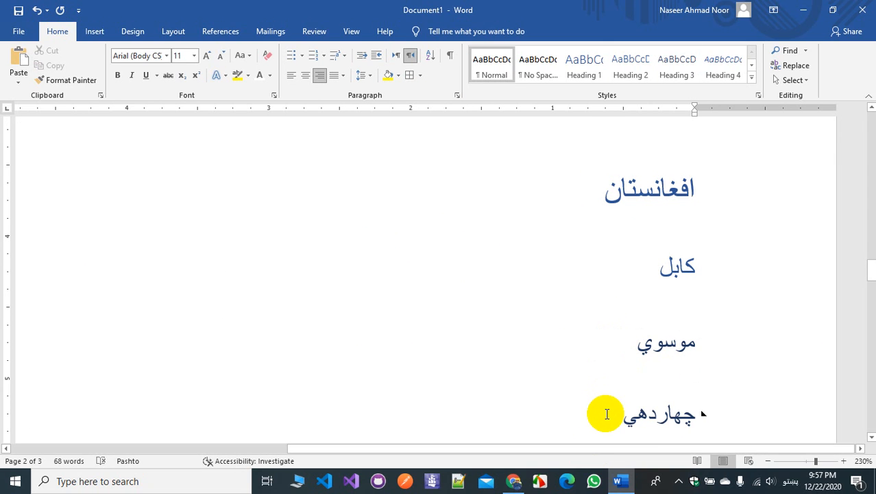
key("Down")
key("Down")
key("Down")
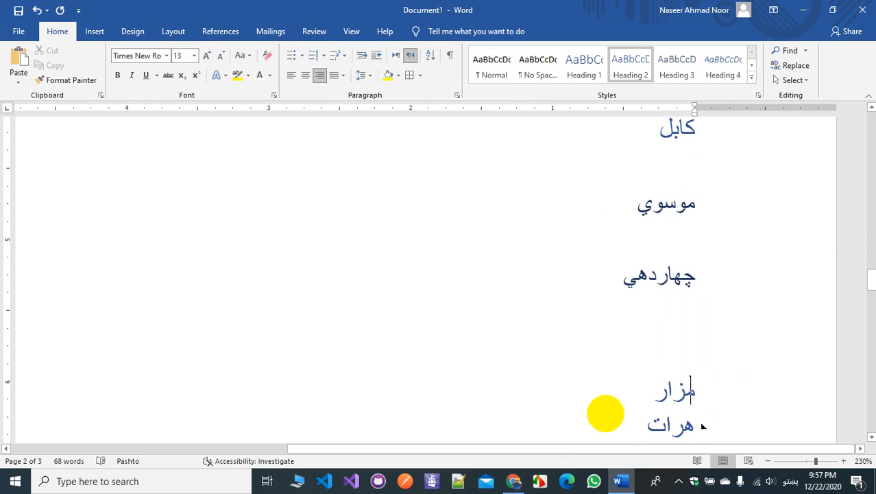
key("Up")
key("Up")
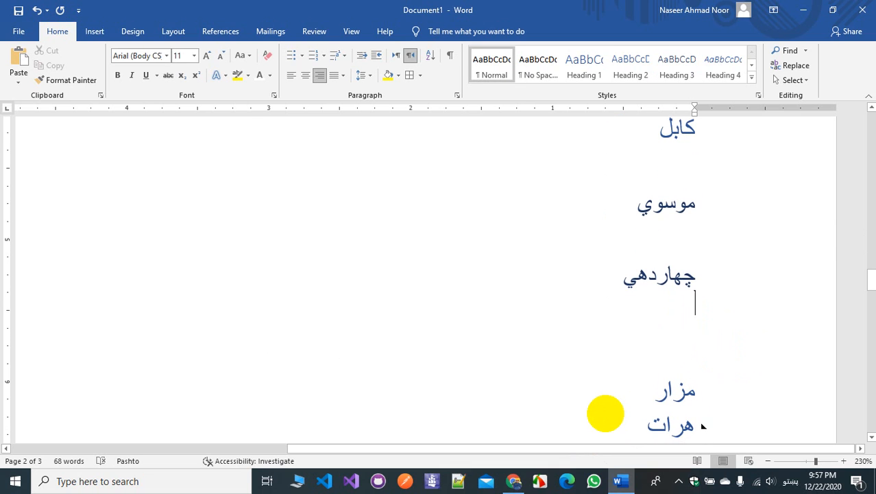
Insert one empty line below each of the headings "مزار", "هرات" and "ننګرهار".
left_click(635, 398)
key("Return")
scroll(629, 401, "down", 1)
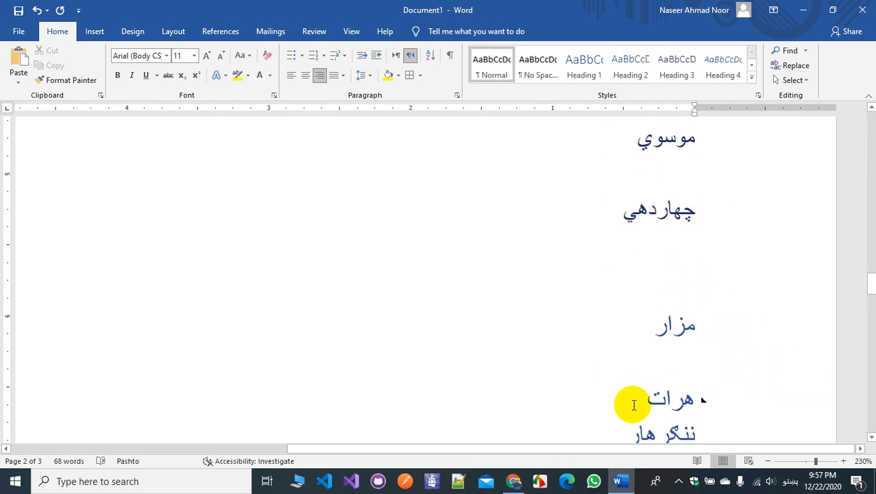
left_click(634, 404)
key("Return")
scroll(633, 404, "down", 1)
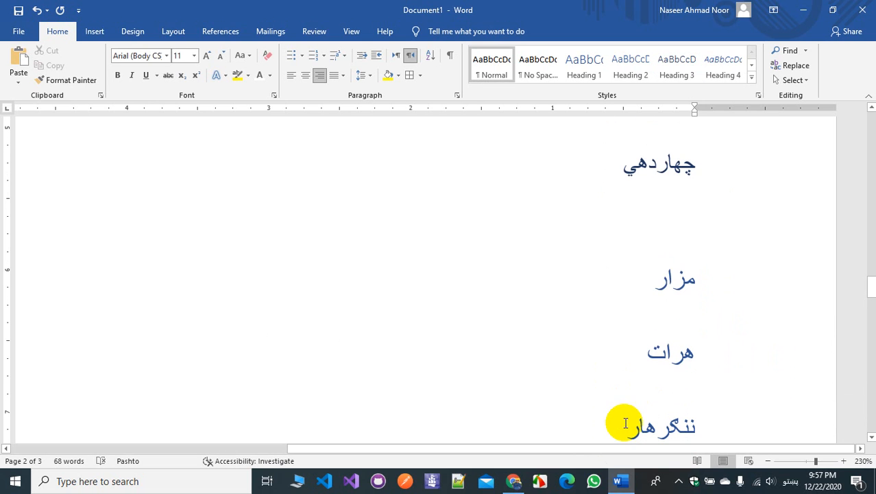
left_click(622, 434)
key("Return")
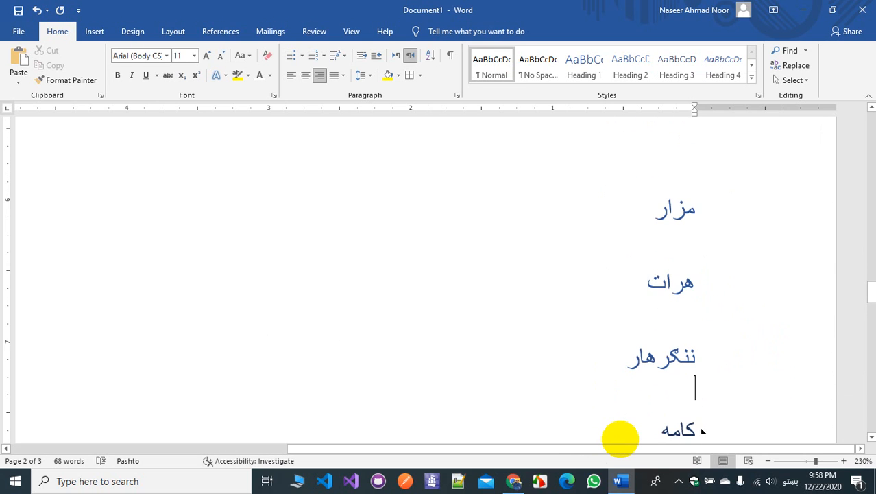
scroll(618, 437, "down", 2)
scroll(626, 338, "up", 4)
scroll(631, 341, "up", 3)
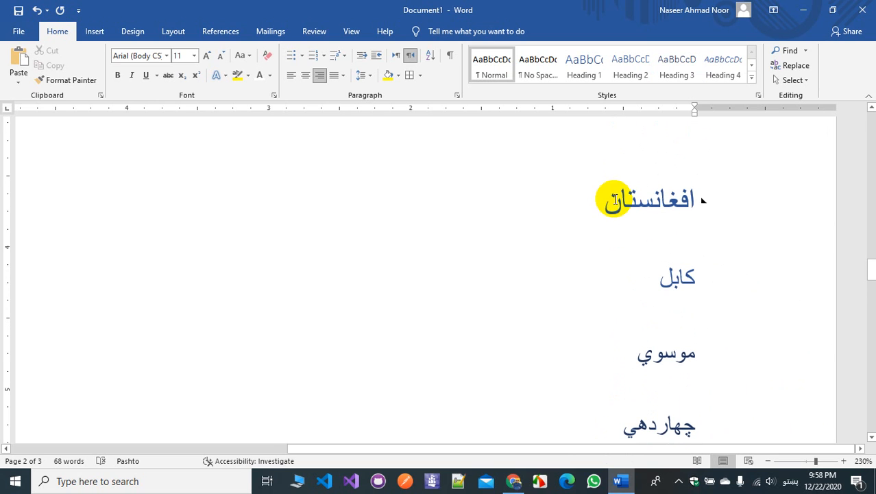
Open the Heading 1 style for modification and switch its formatting to the Complex script.
right_click(584, 77)
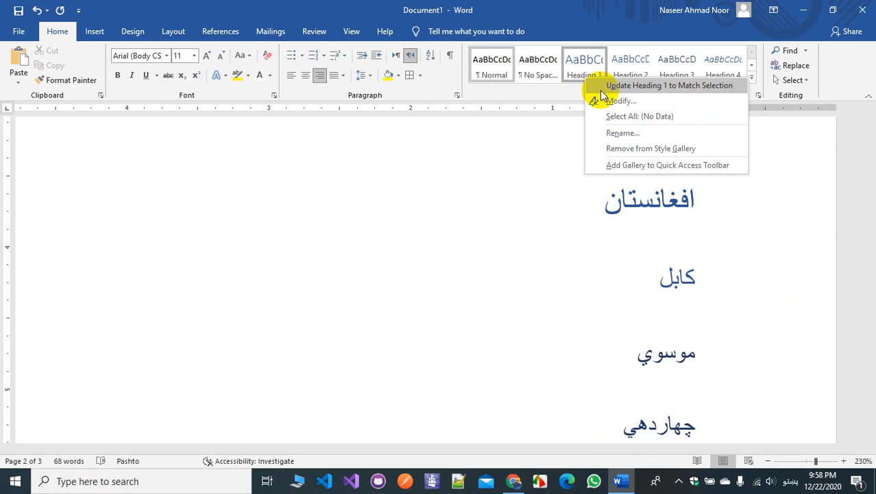
left_click(598, 102)
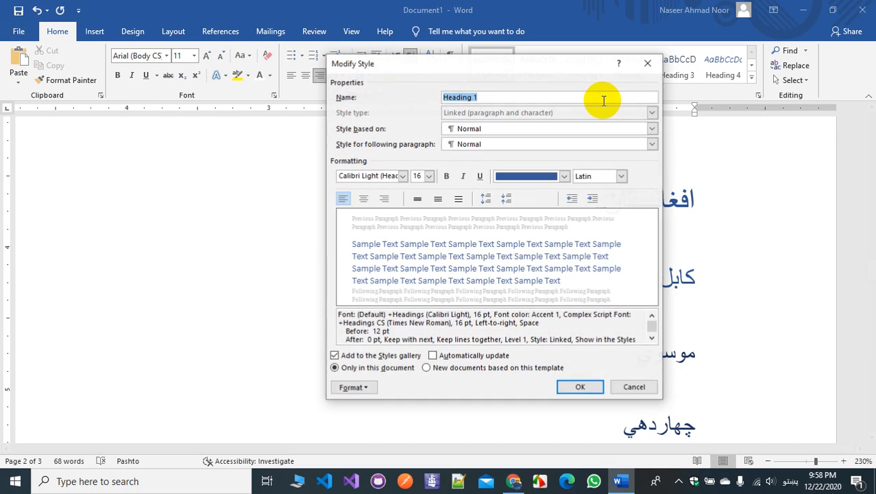
left_click(565, 176)
left_click(613, 176)
left_click(621, 176)
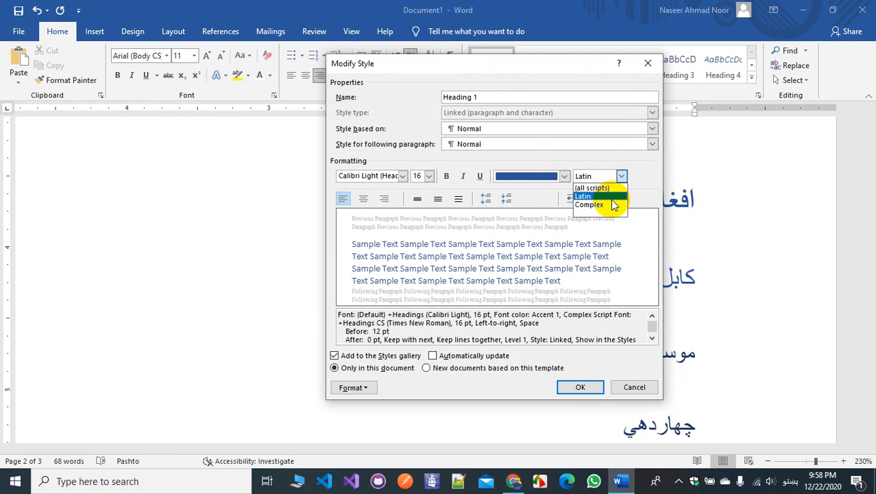
left_click(607, 176)
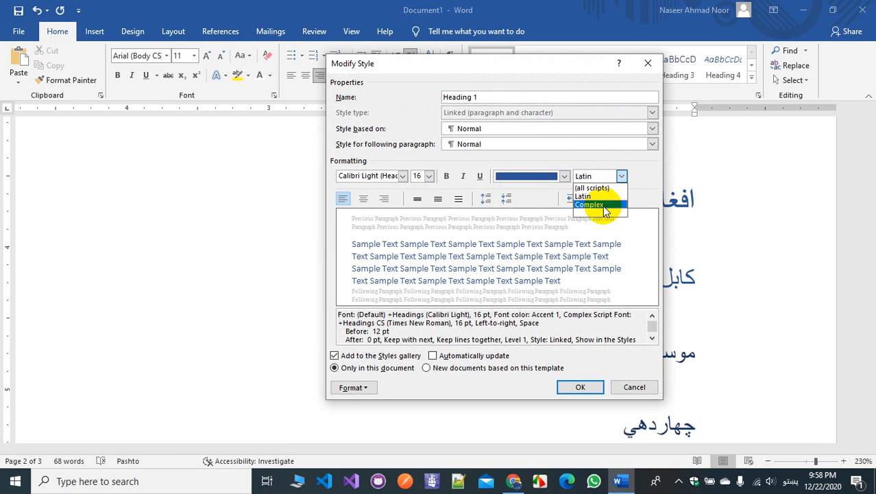
left_click(603, 205)
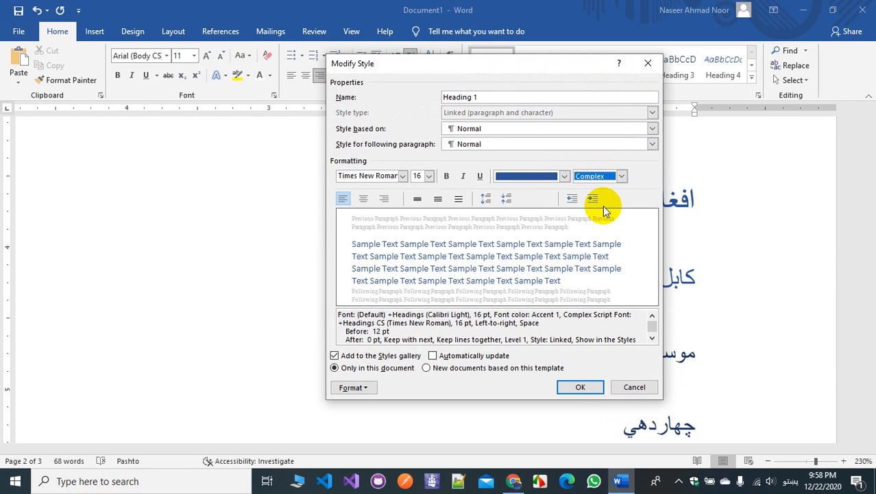
Give the Heading 1 style a red font color and centered alignment, and enable its automatic updating.
left_click(564, 176)
left_click(511, 291)
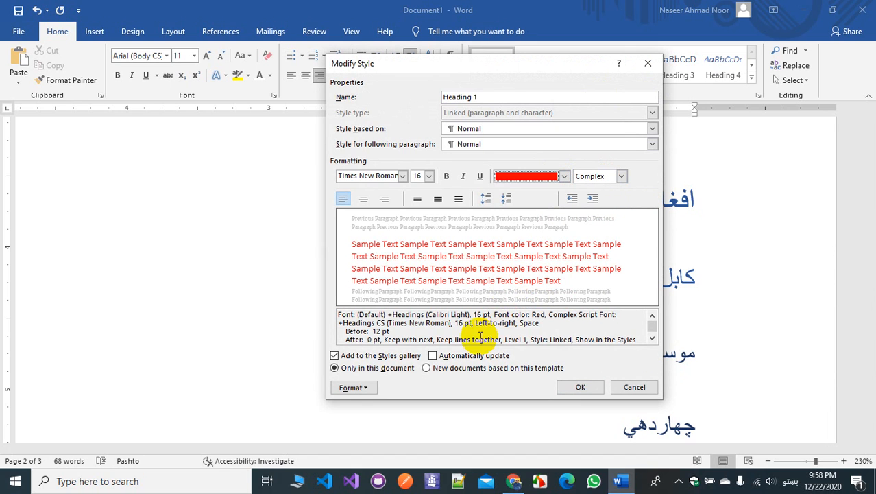
left_click(364, 200)
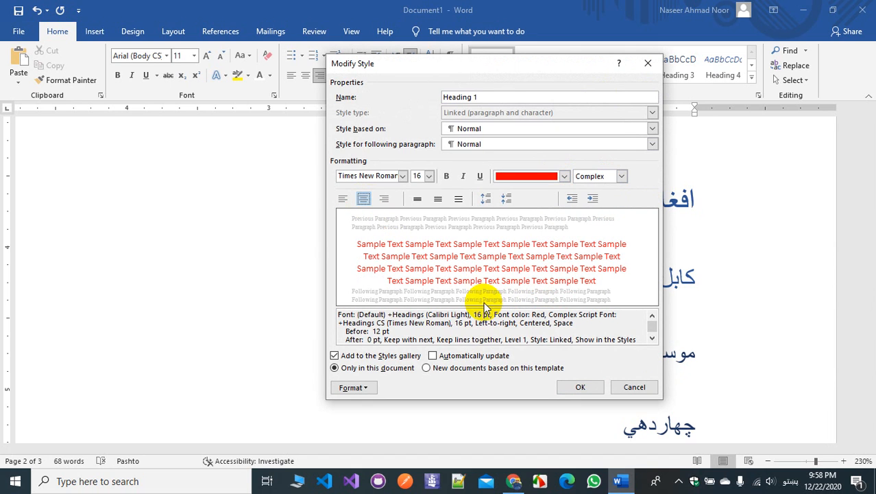
left_click(465, 363)
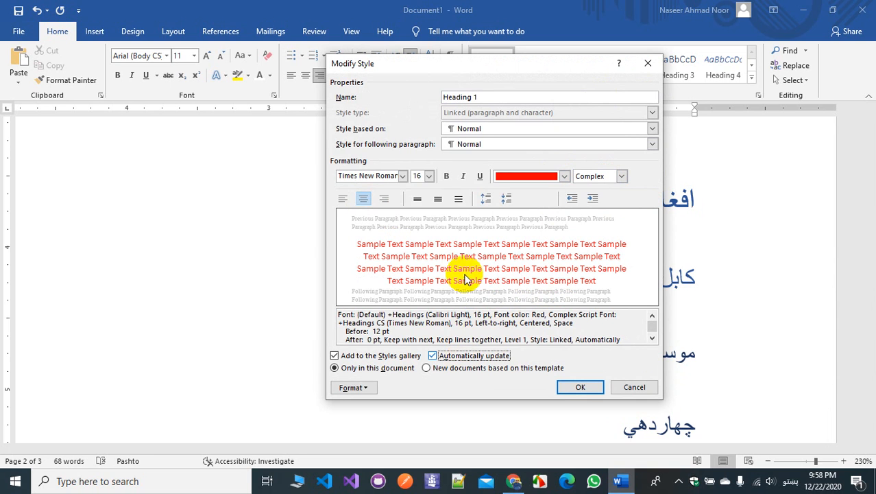
Set the Heading 1 complex-script font to Bahij Zar, 20 pt, bold, and save the style changes.
left_click(402, 175)
left_click(379, 249)
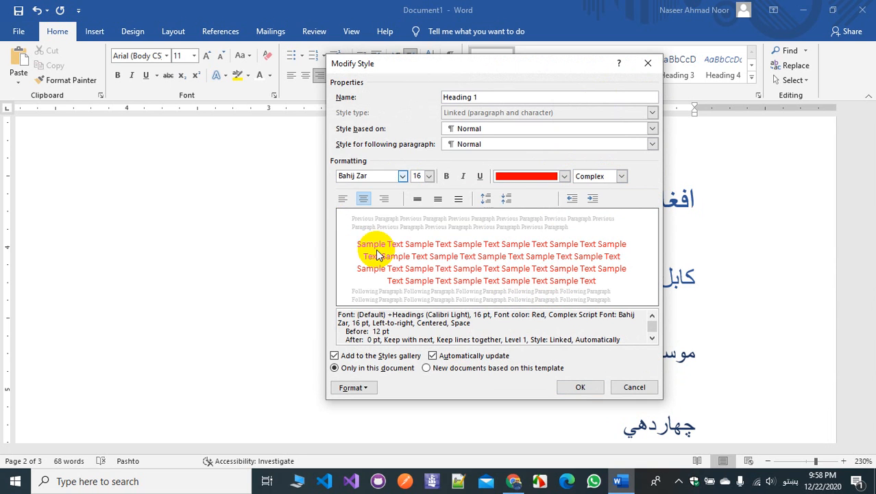
left_click(427, 175)
left_click(418, 255)
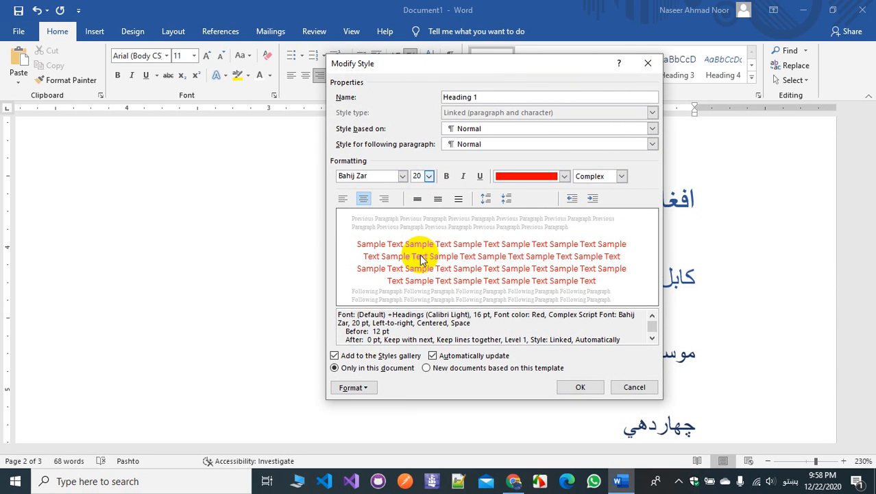
left_click(447, 176)
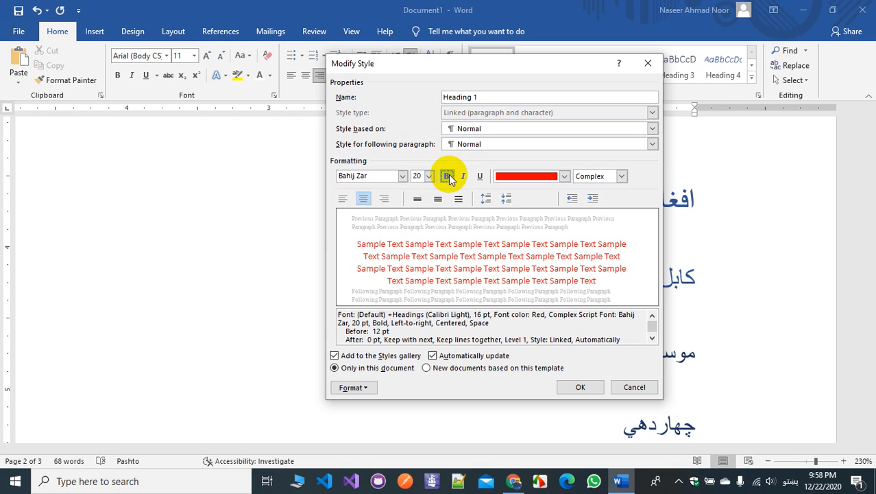
left_click(578, 387)
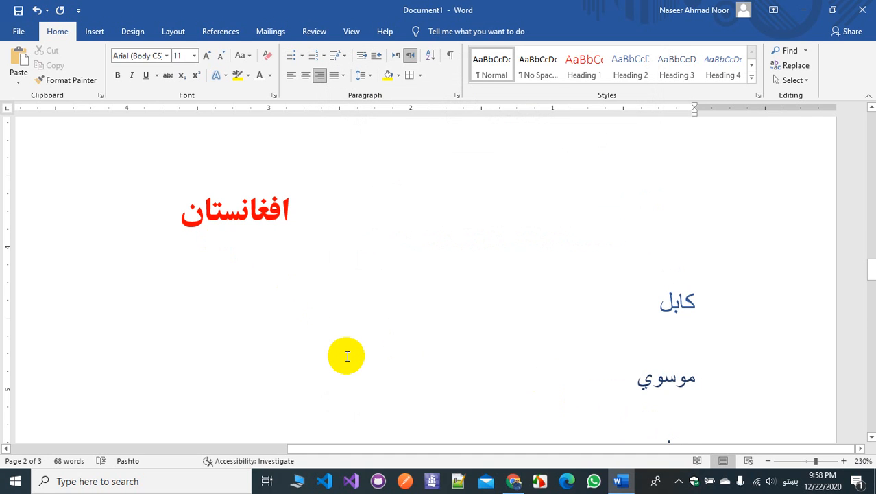
Open the Heading 2 style for modification and set its font color to the standard Dark Blue.
scroll(347, 353, "down", 10)
scroll(348, 356, "up", 10)
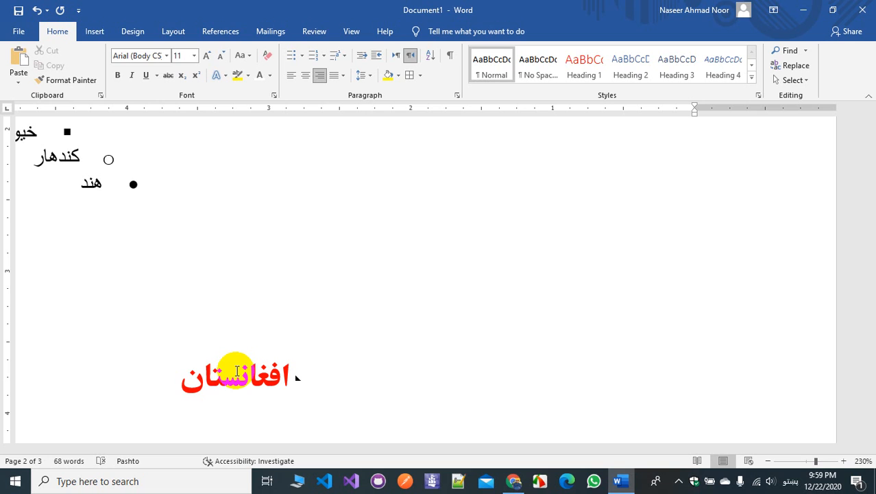
scroll(368, 377, "down", 5)
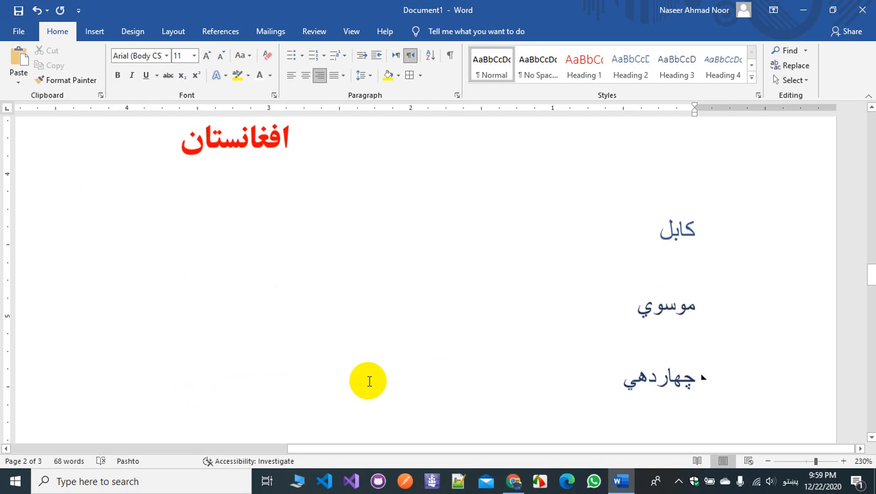
scroll(368, 378, "up", 1)
right_click(632, 62)
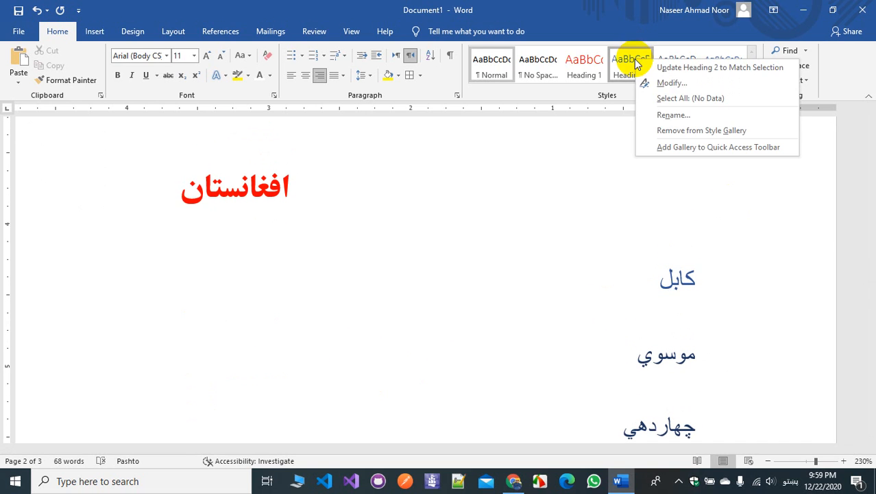
left_click(660, 84)
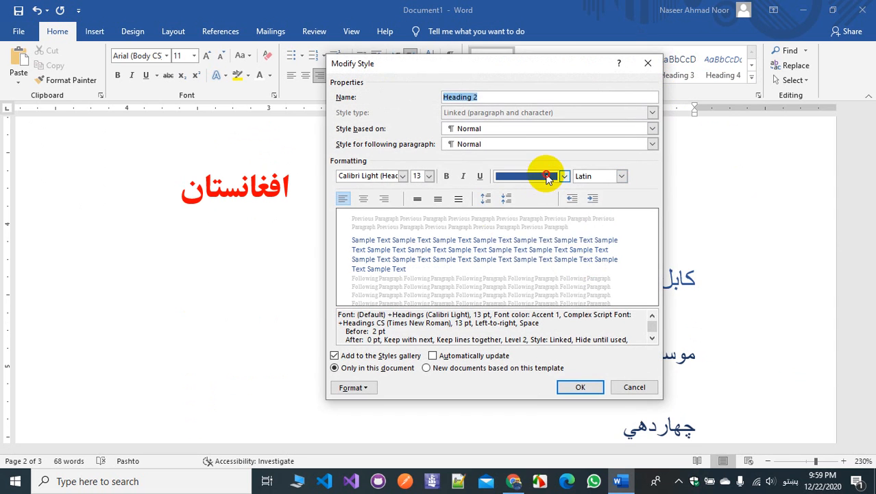
left_click(564, 176)
left_click(544, 290)
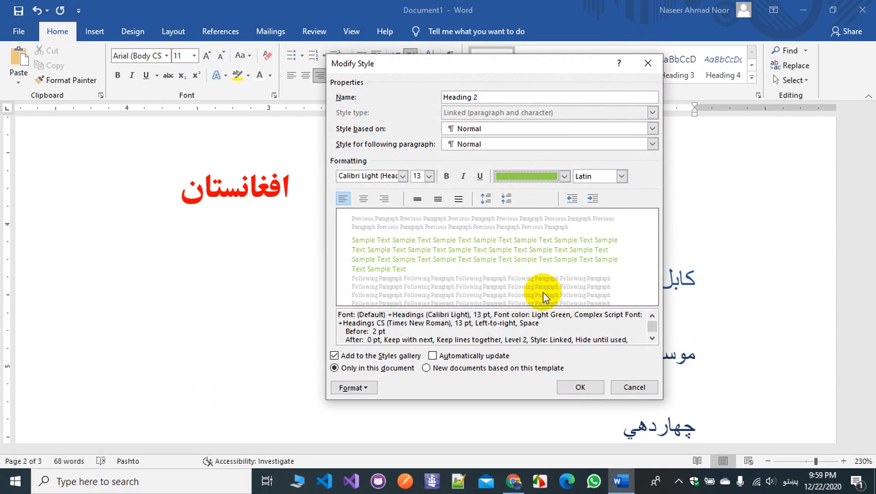
left_click(563, 176)
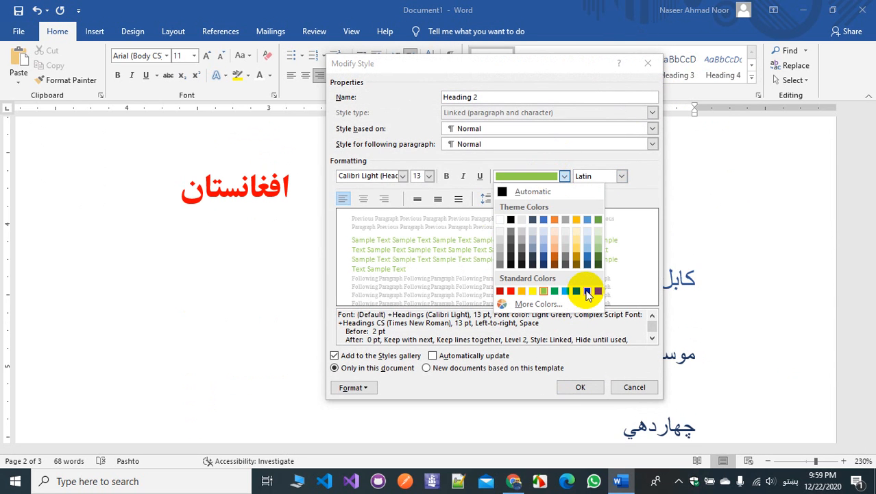
left_click(587, 292)
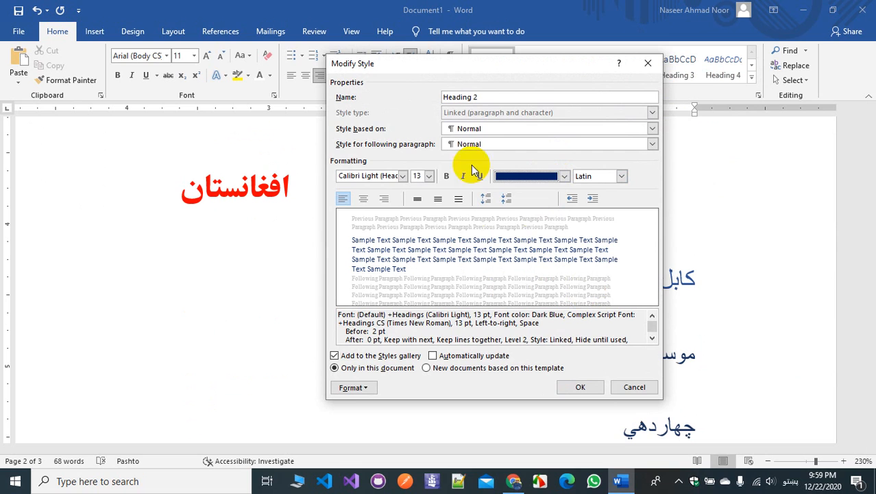
Switch the Heading 2 style to the Complex script and set its font to Bahij Badr, 16 pt.
left_click(621, 176)
left_click(590, 204)
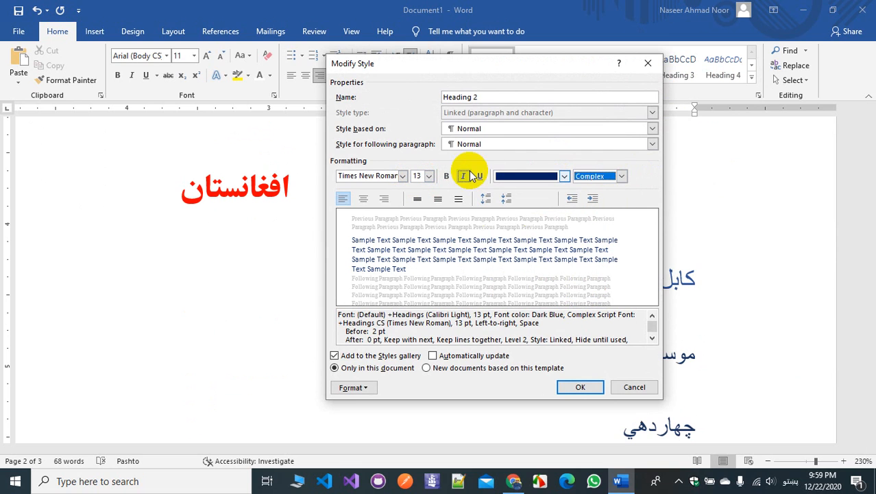
left_click(403, 176)
left_click(369, 245)
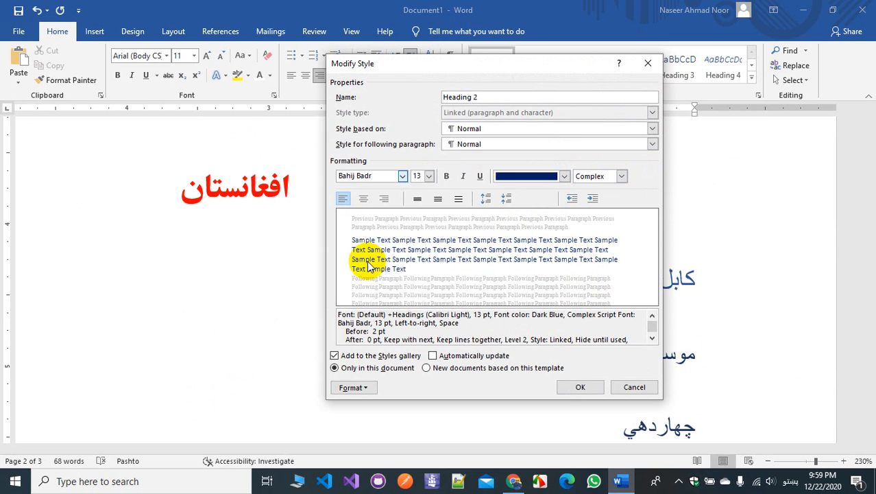
left_click(429, 175)
left_click(417, 240)
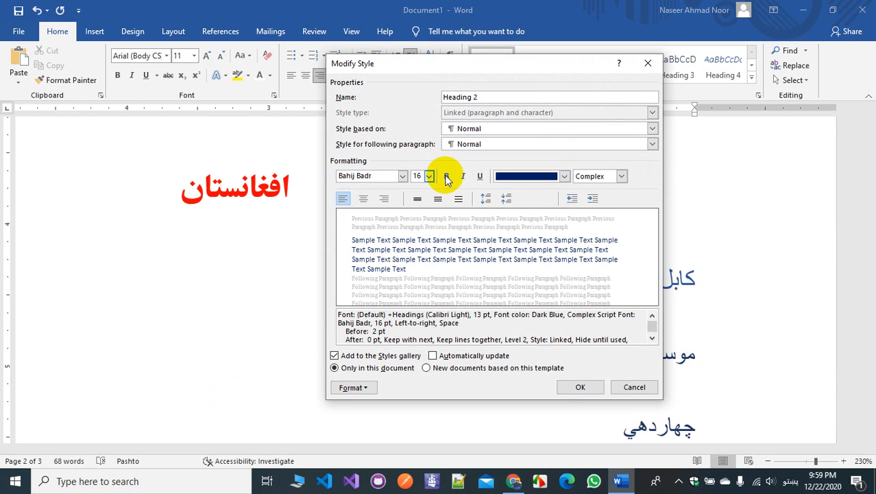
Make the Heading 2 style bold, right-aligned and automatically updated, and save the style changes.
left_click(384, 199)
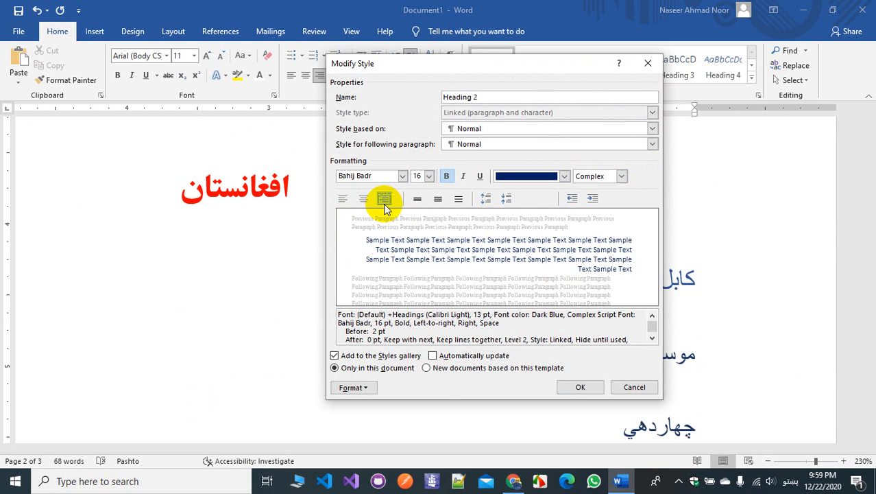
left_click(480, 356)
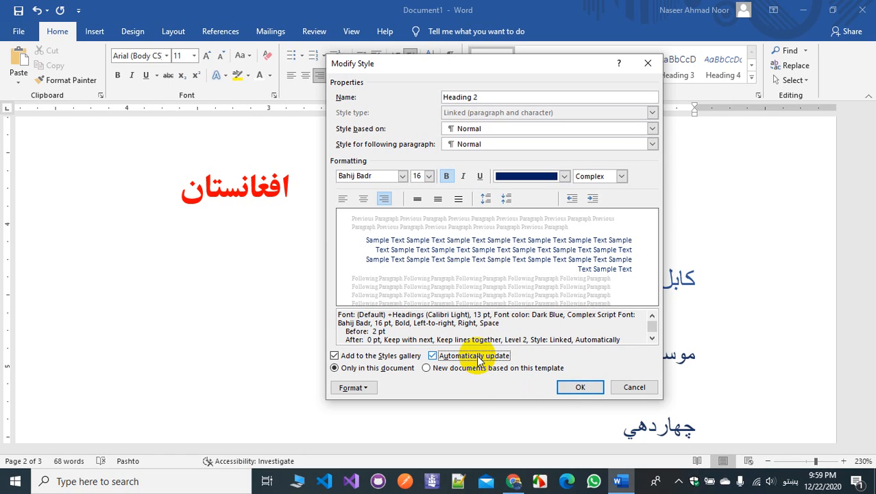
left_click(580, 387)
Select the whole document and align all its paragraphs to the right.
scroll(648, 391, "down", 9)
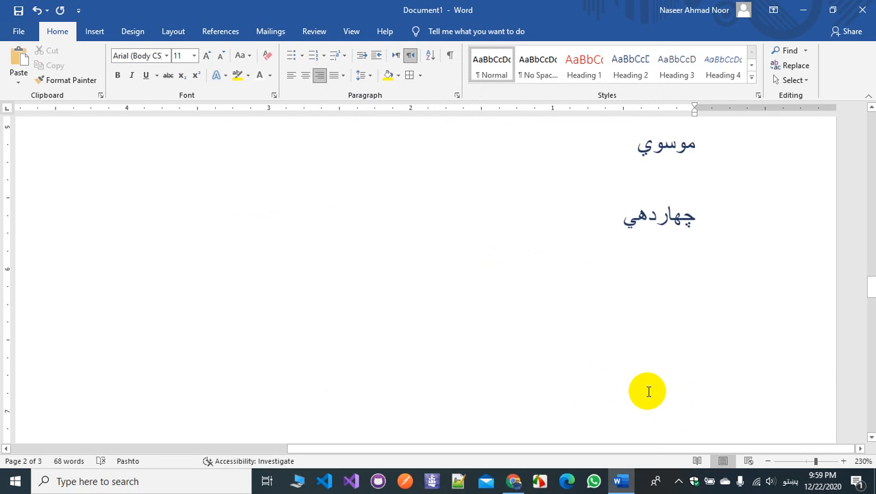
scroll(589, 234, "left", 5)
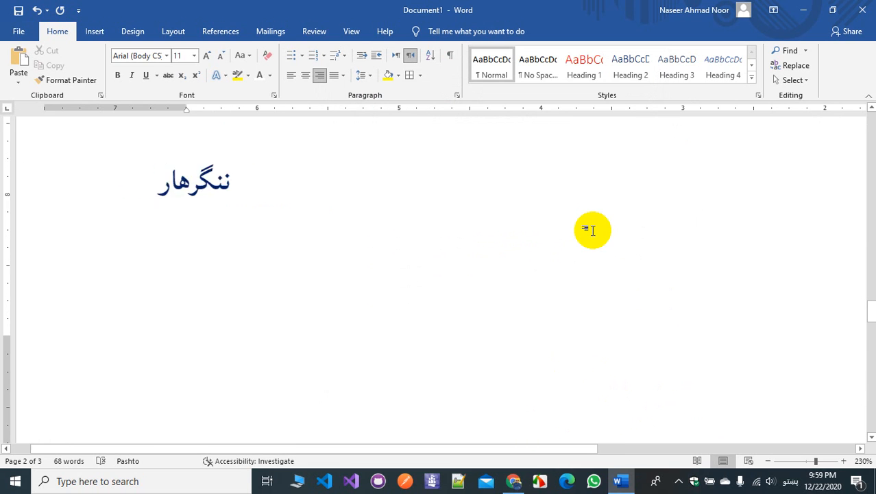
scroll(593, 231, "right", 4)
scroll(345, 276, "left", 4)
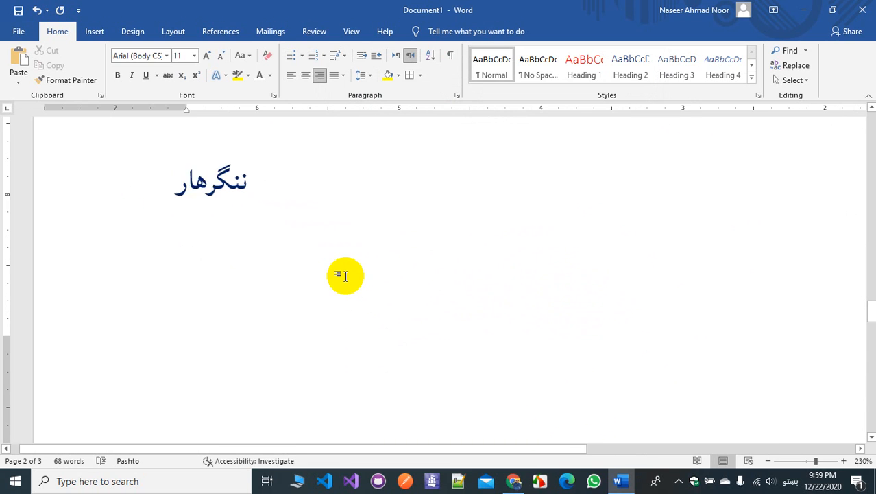
key("ctrl+a")
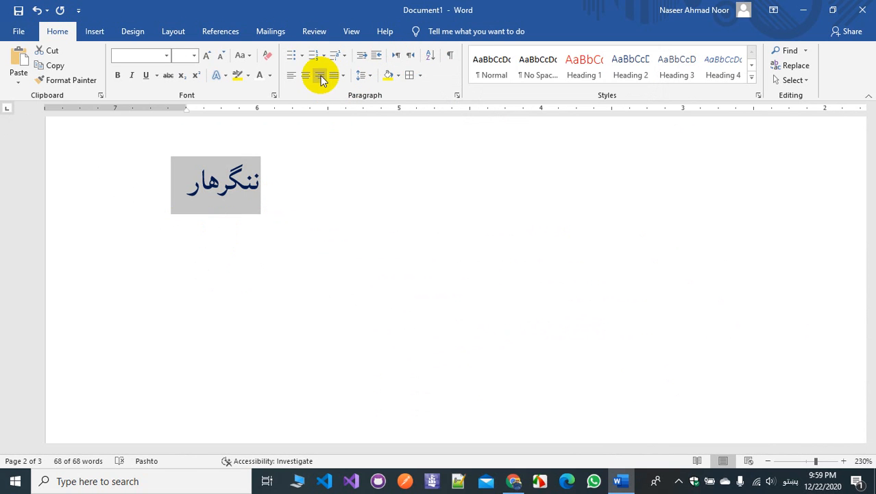
left_click(320, 75)
scroll(523, 207, "down", 10)
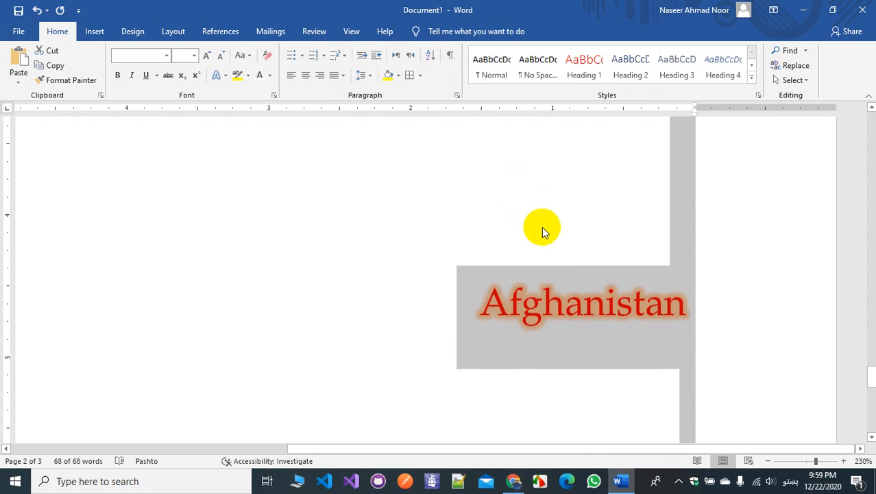
scroll(557, 265, "up", 10)
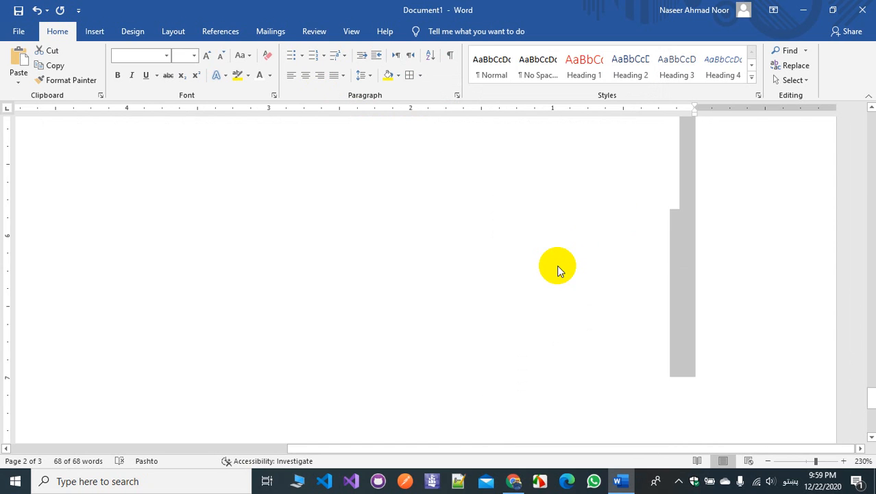
scroll(559, 266, "up", 10)
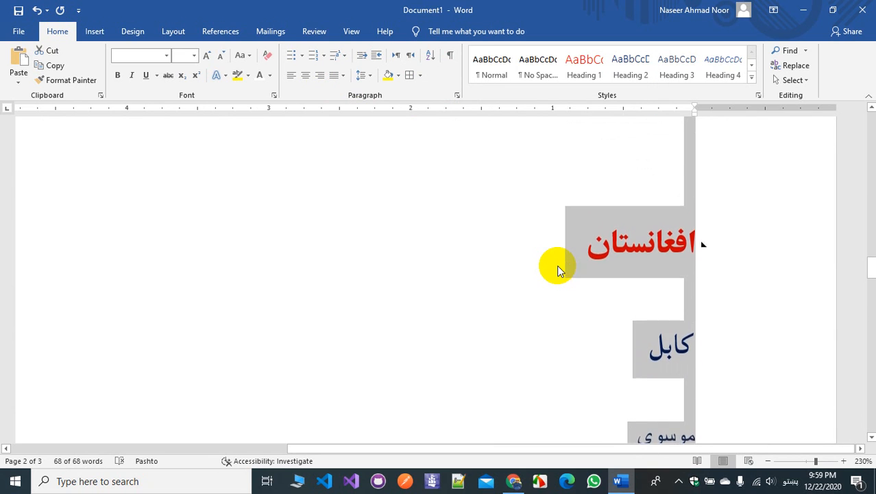
Try to apply the Heading 2 style to the entire selected document.
left_click(632, 75)
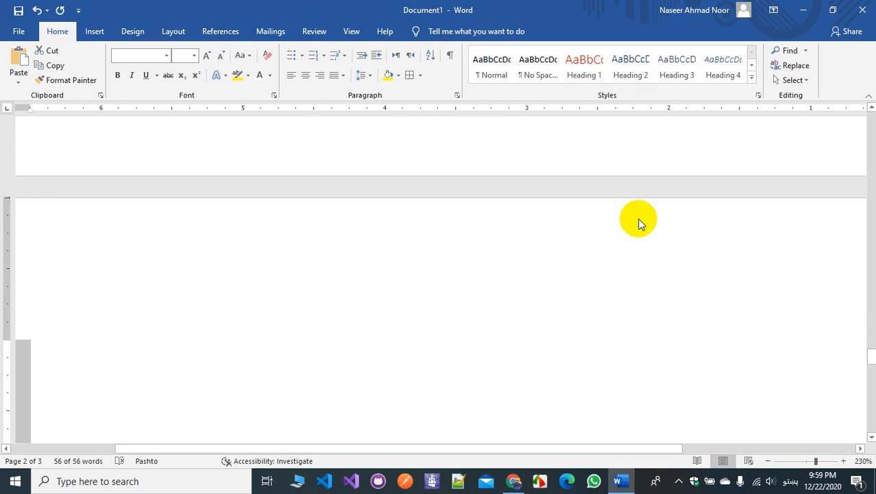
scroll(711, 246, "down", 5)
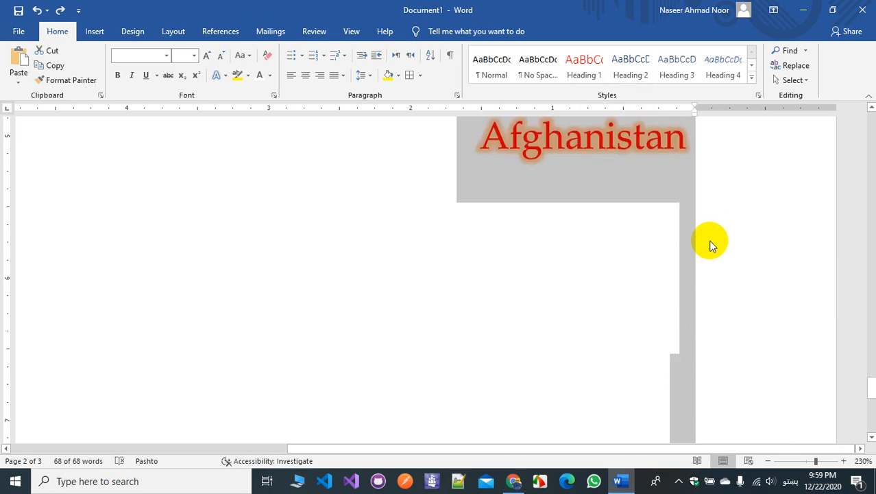
scroll(711, 245, "up", 10)
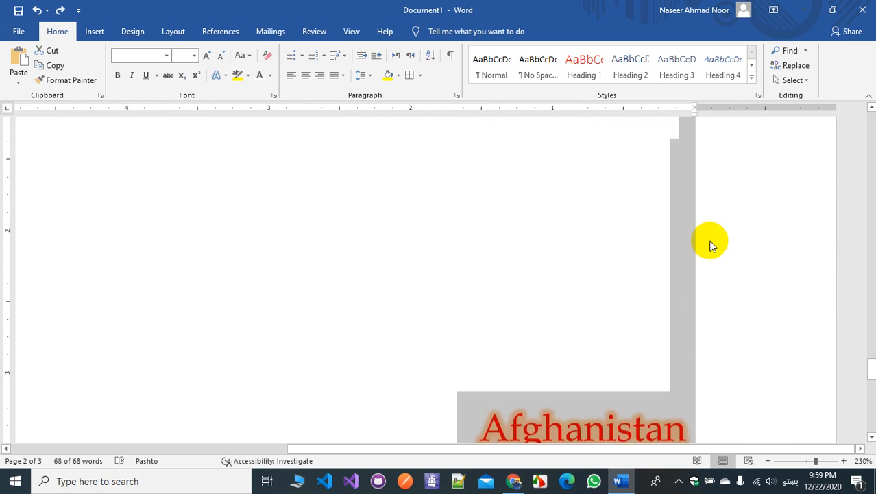
scroll(710, 244, "up", 3)
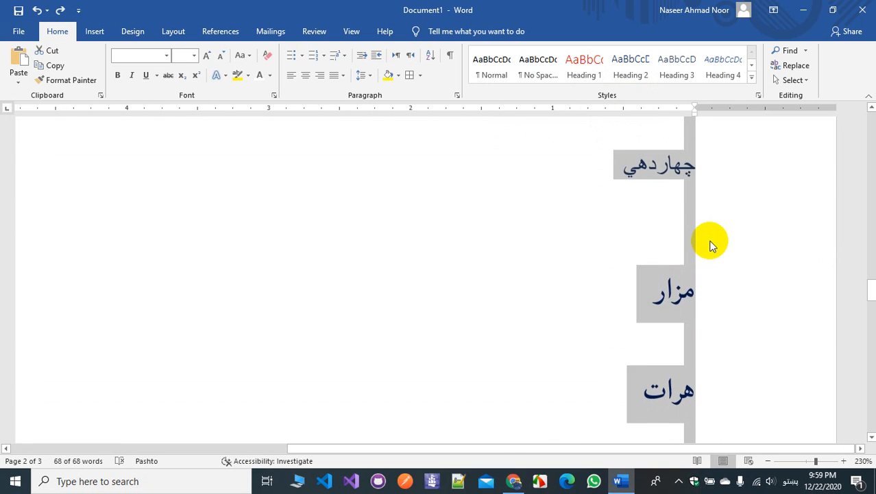
Switch the Heading 3 style to the Complex script and set its font to Bahij Zar, 18 pt.
left_click(652, 218)
scroll(652, 219, "up", 3)
scroll(653, 219, "up", 1)
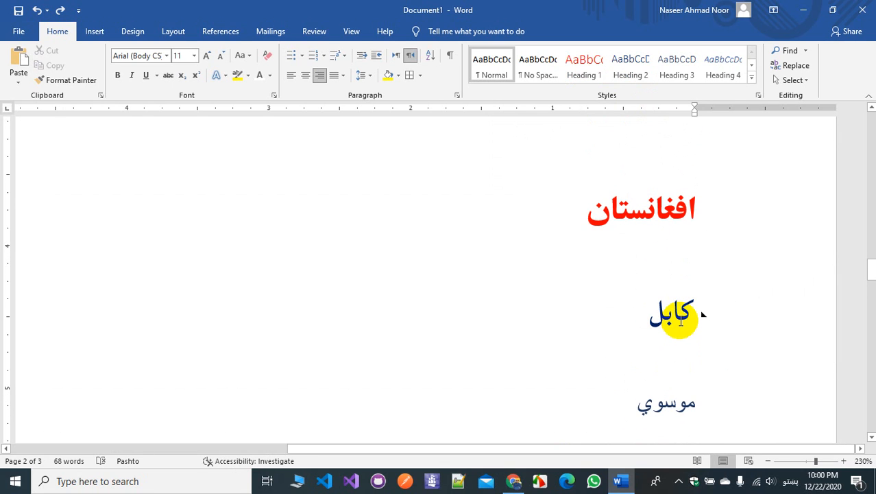
right_click(678, 73)
left_click(714, 99)
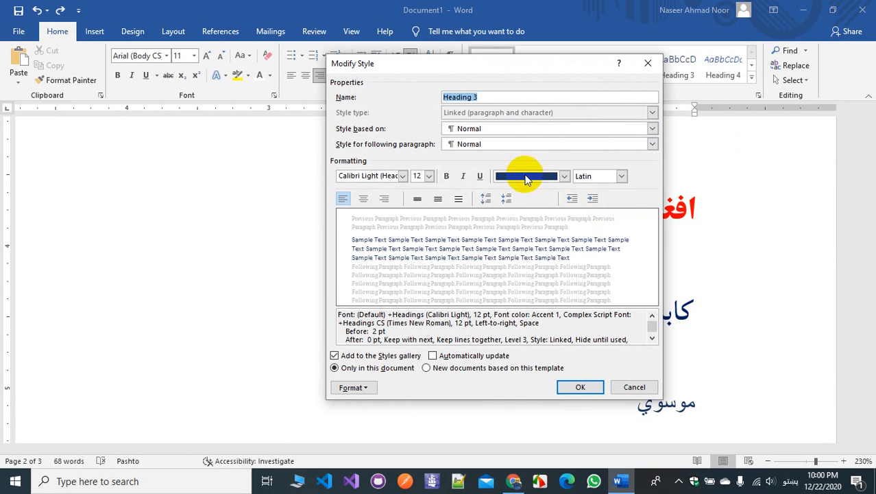
left_click(541, 179)
left_click(615, 176)
left_click(609, 178)
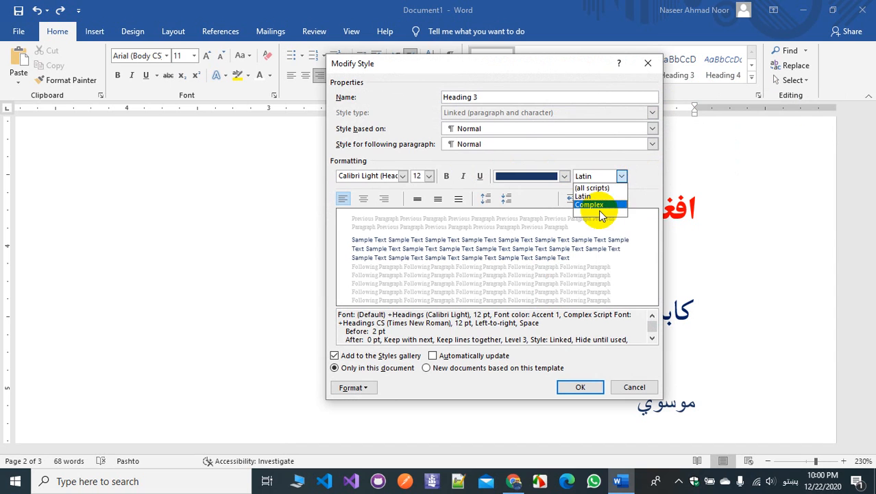
left_click(403, 176)
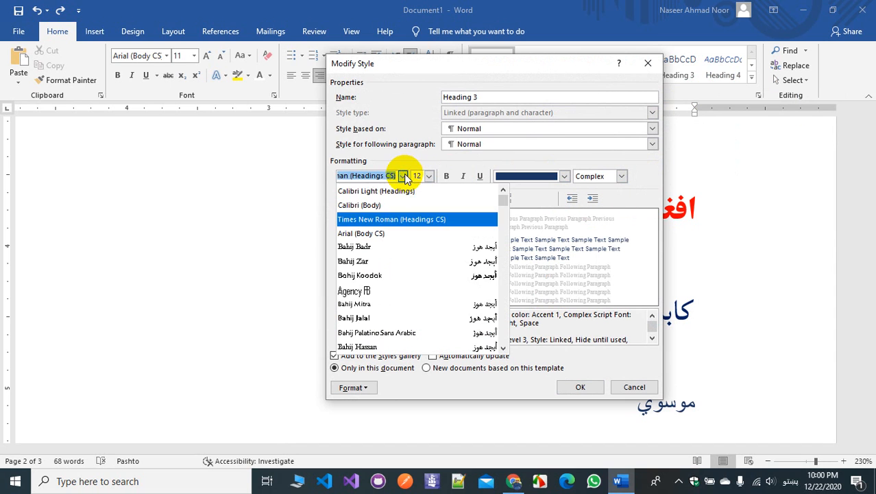
left_click(371, 269)
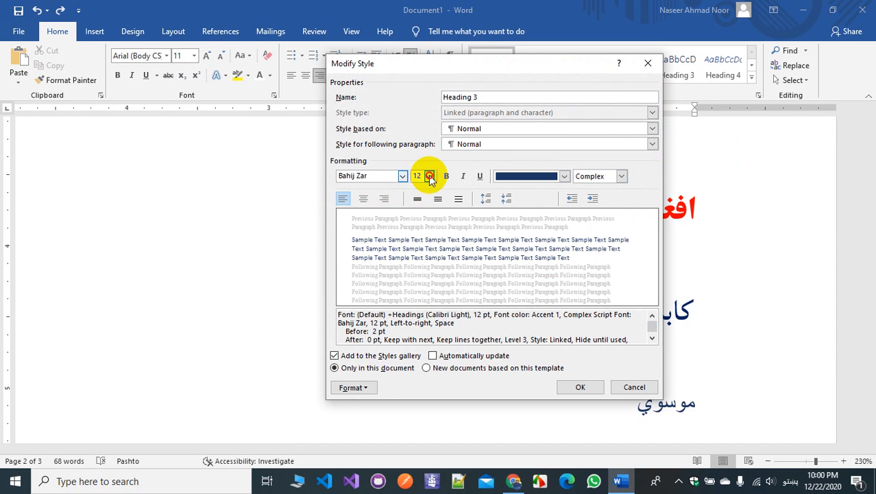
left_click(429, 175)
left_click(417, 246)
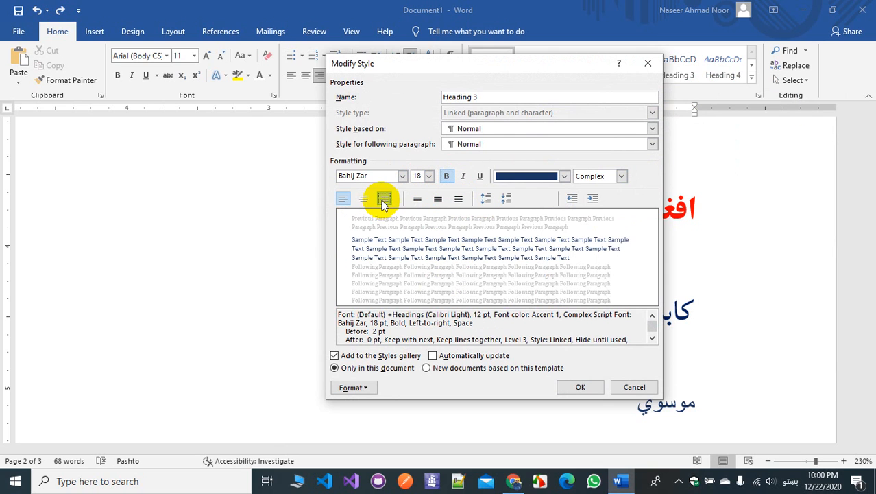
Make the Heading 3 style bold, right-aligned and automatically updated, and save the style changes.
left_click(383, 199)
left_click(432, 356)
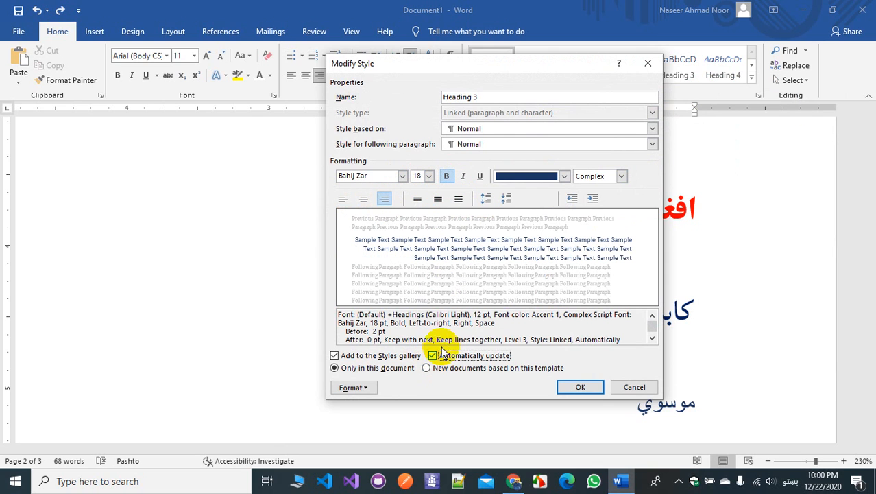
left_click(577, 387)
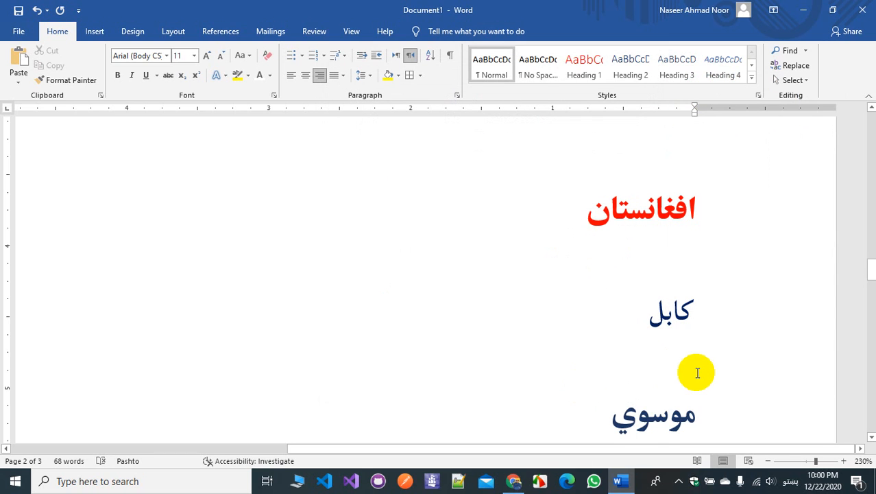
Examine how the Heading 1, Heading 2 and Heading 3 place names look throughout the list.
scroll(696, 371, "down", 1)
scroll(698, 372, "down", 5)
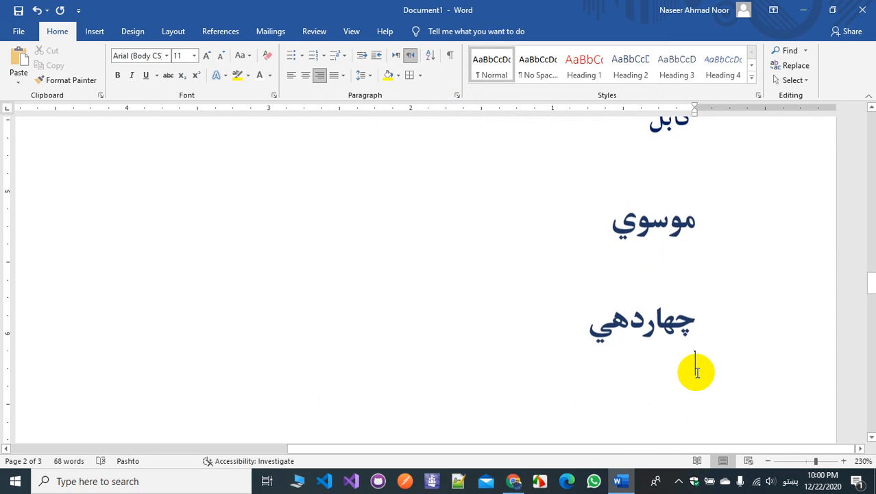
scroll(697, 372, "up", 6)
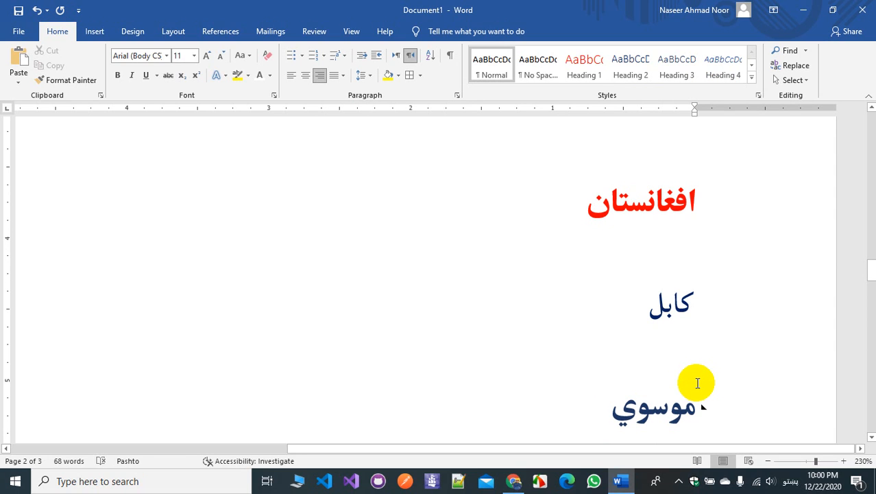
scroll(668, 259, "down", 4)
scroll(670, 254, "up", 7)
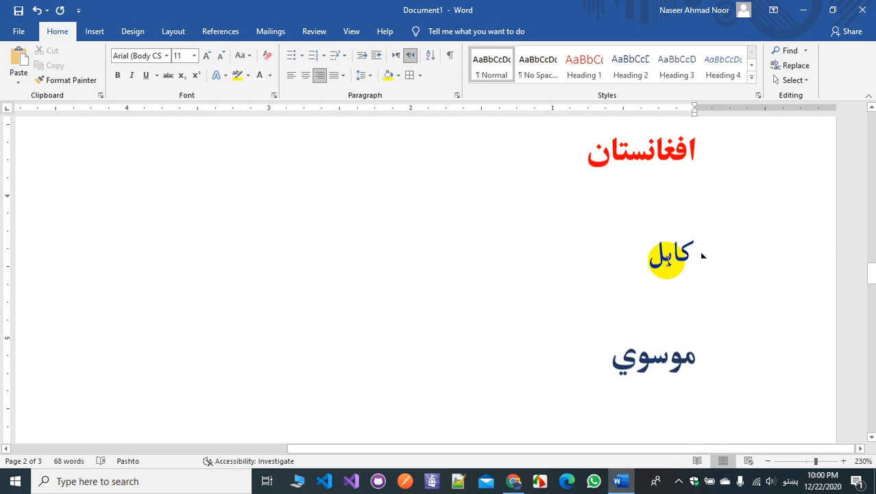
scroll(668, 261, "down", 2)
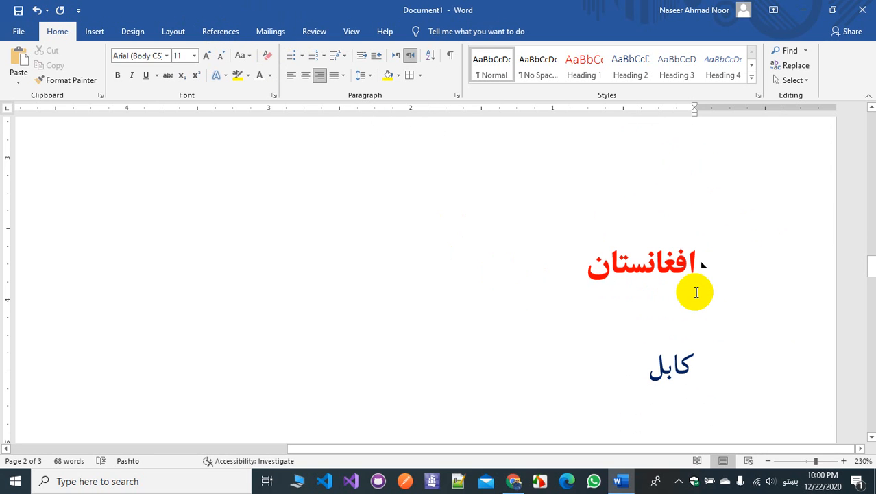
scroll(618, 308, "up", 7)
scroll(563, 362, "down", 5)
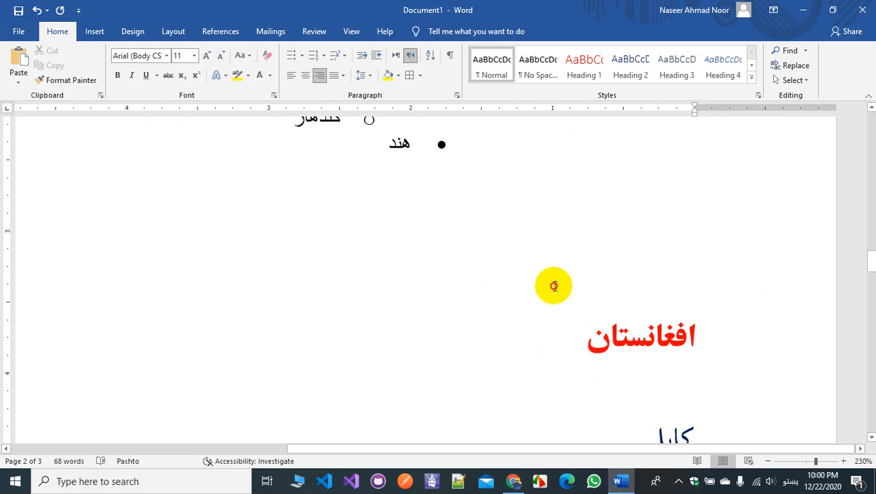
Add blank lines above the red افغانستان heading and insert an Automatic Table 1 table of contents there.
key("Return")
key("Return")
key("Return")
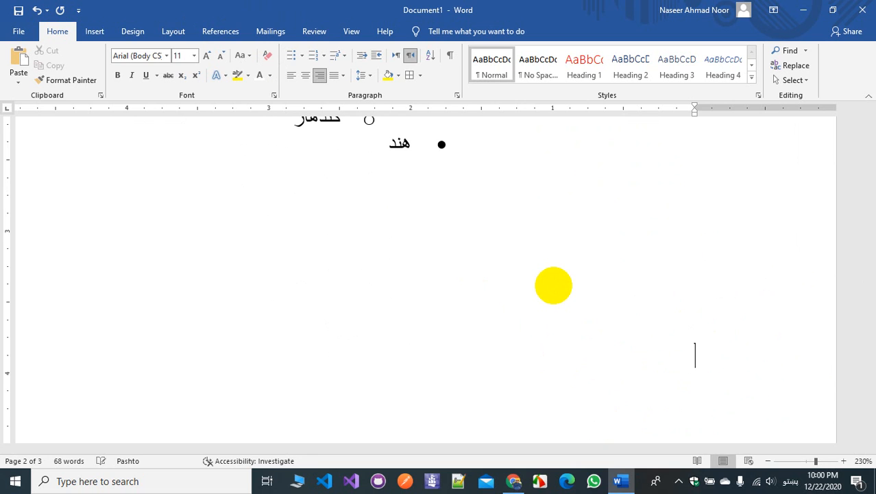
left_click(226, 31)
left_click(34, 83)
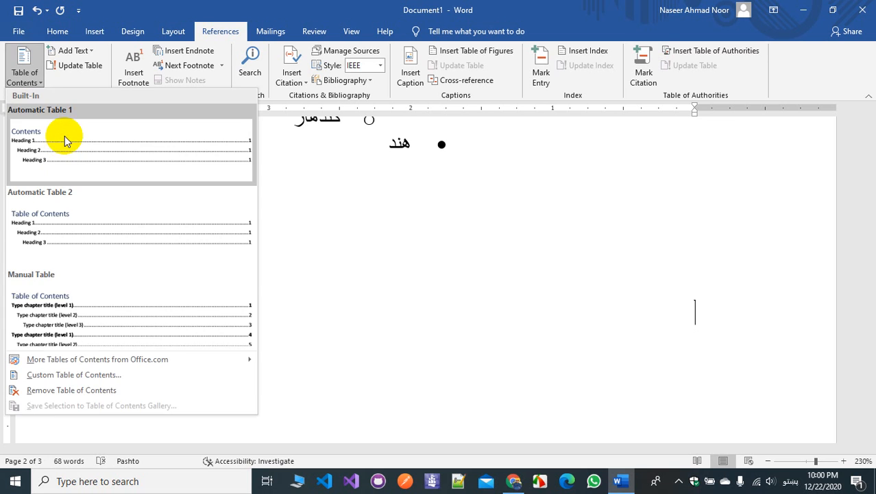
left_click(64, 136)
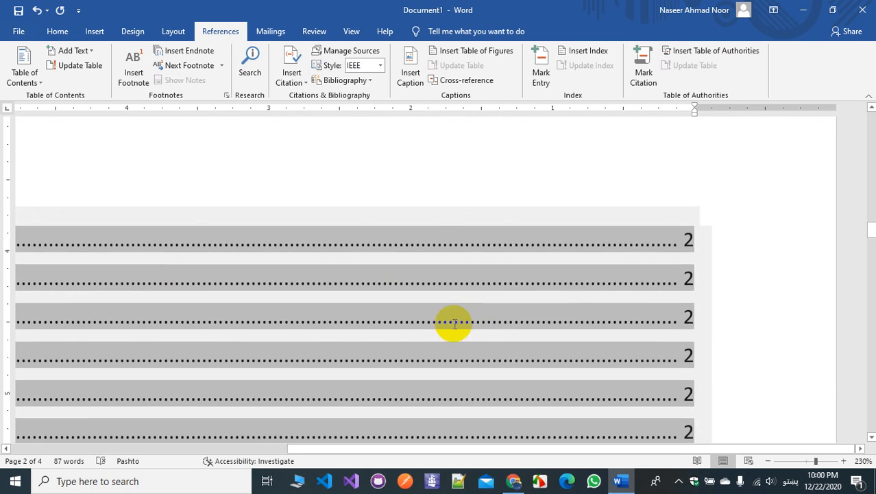
Select the whole table of contents and set its text direction to right-to-left.
right_click(421, 317)
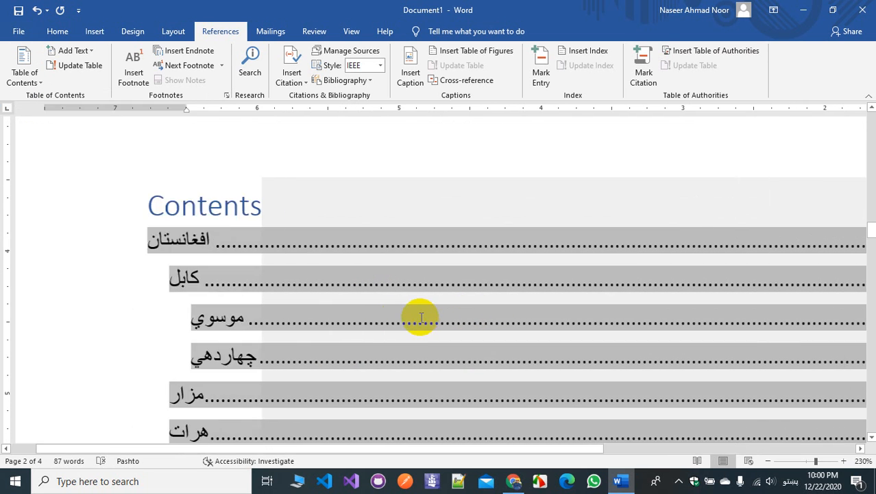
left_click(411, 207)
left_click(398, 337)
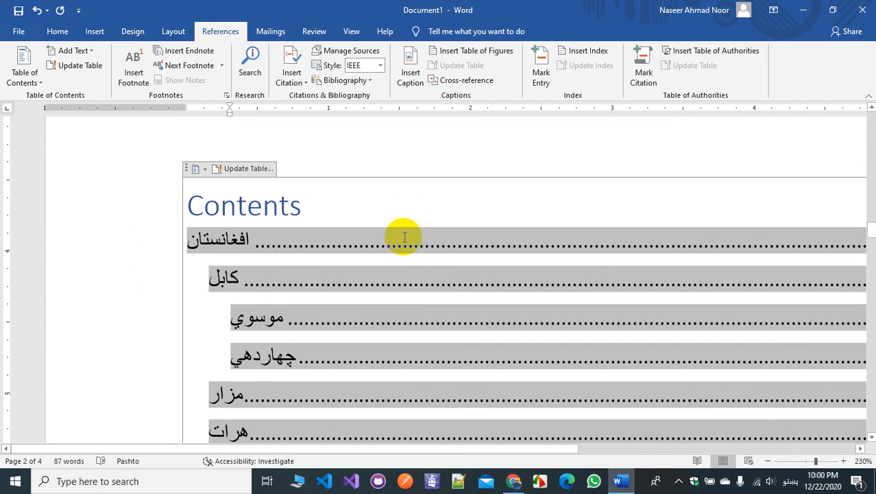
left_click_drag(404, 225, 404, 312)
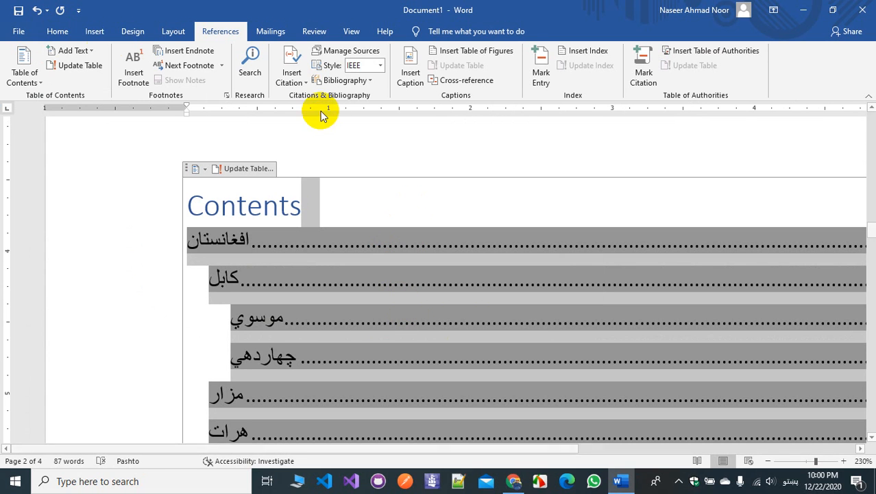
left_click(62, 31)
left_click(415, 59)
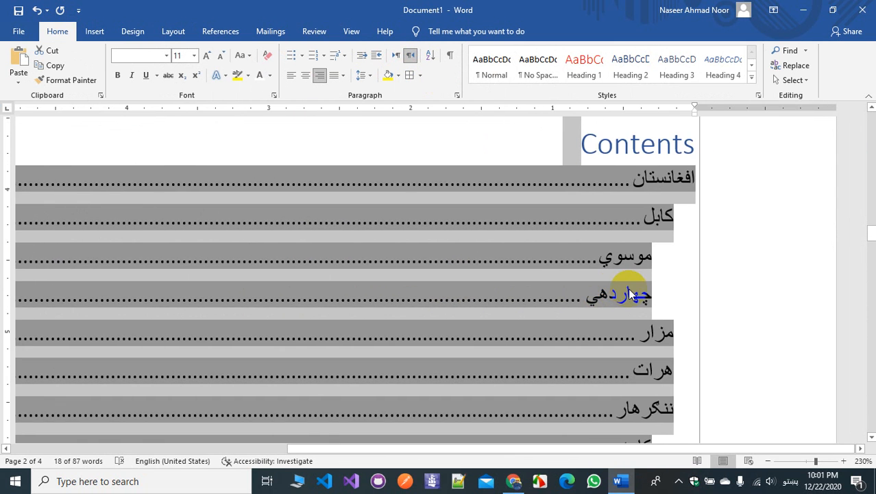
scroll(628, 288, "down", 6)
scroll(628, 288, "down", 2)
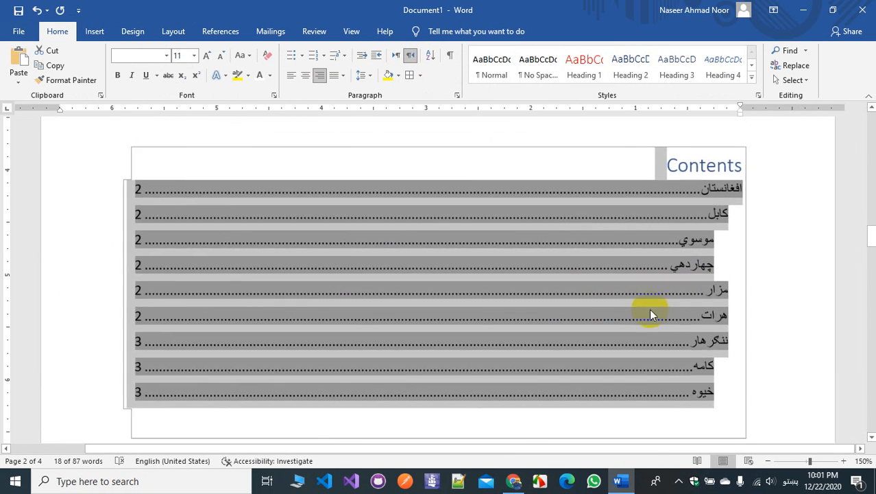
left_click(652, 318)
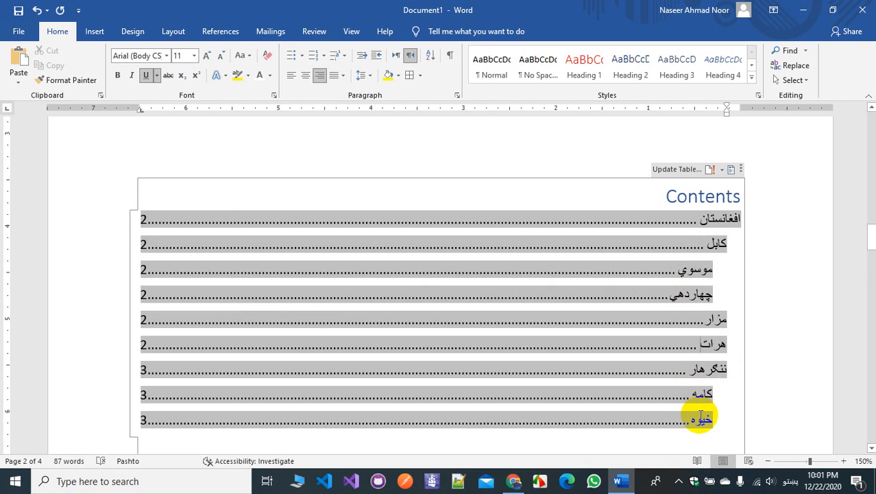
Search the document for کابل and go to the second and third matches.
left_click(689, 268)
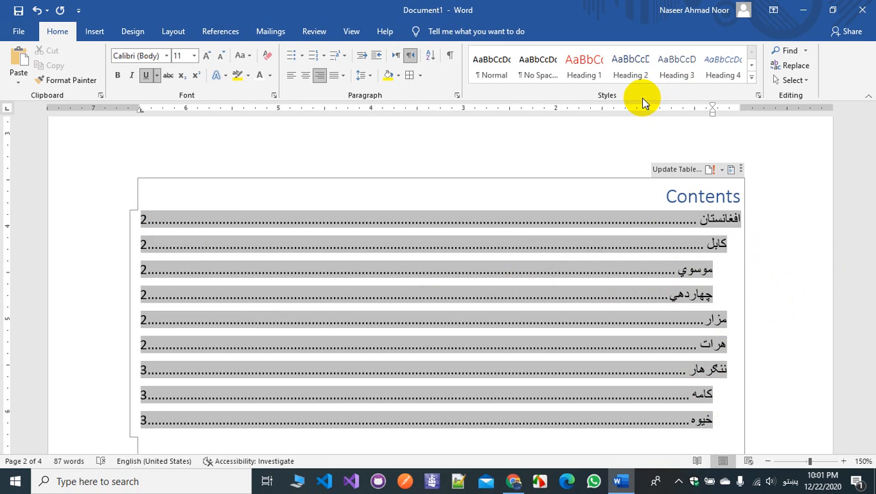
scroll(783, 369, "down", 1)
scroll(784, 369, "down", 1)
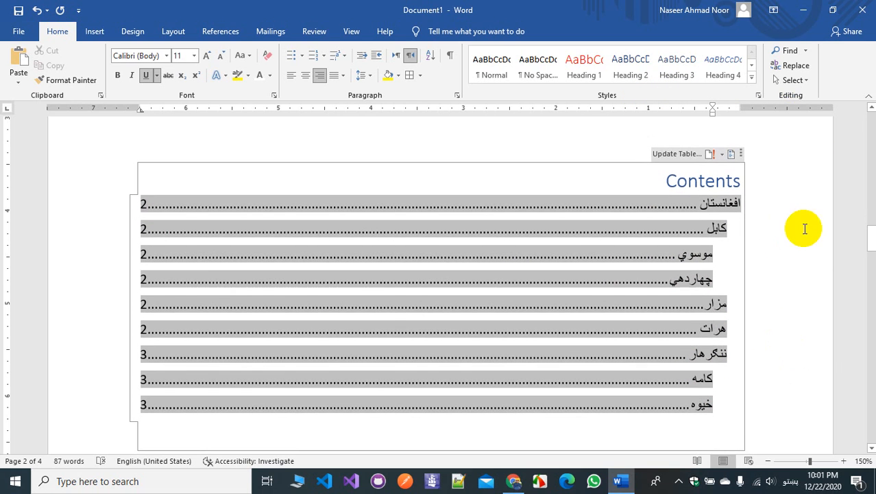
left_click(792, 55)
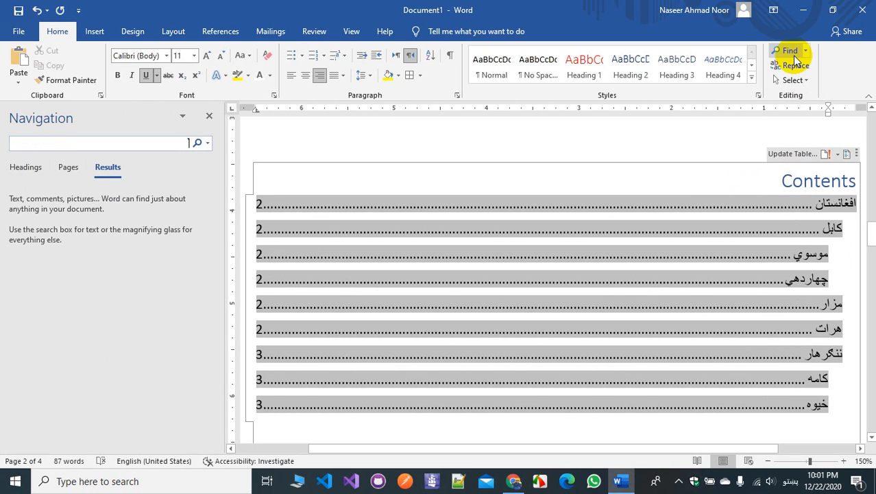
type("کابل")
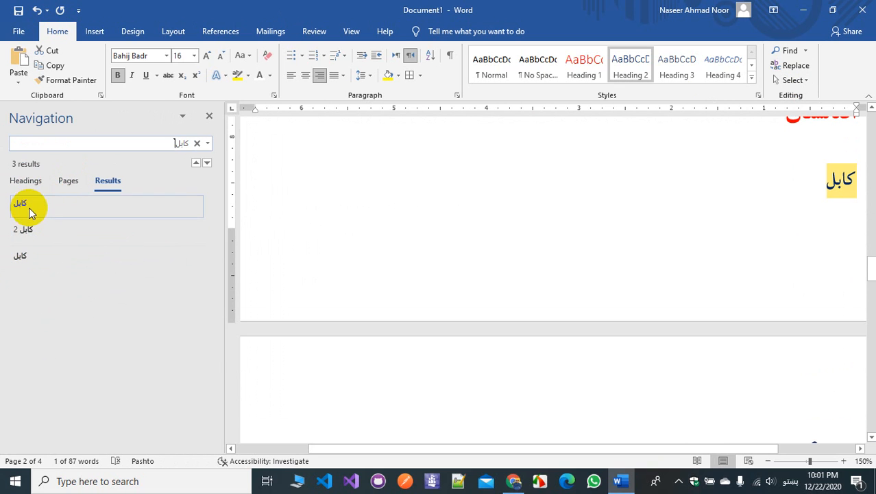
left_click(26, 231)
left_click(33, 257)
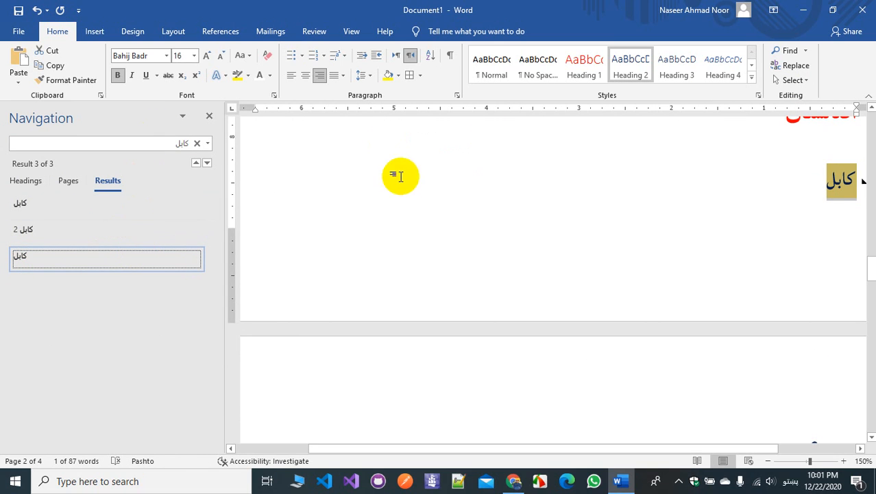
Replace every occurrence of کابل with غزني, continuing from the beginning of the document, and check the replaced words.
left_click(797, 66)
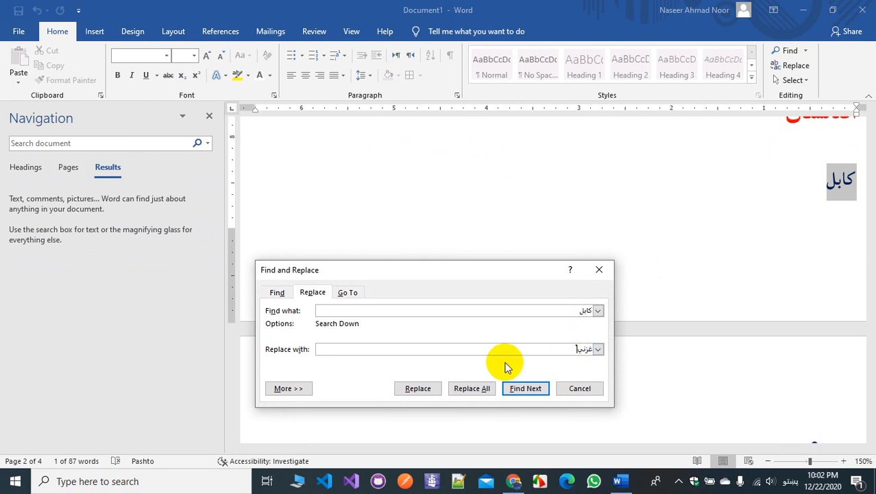
left_click(487, 388)
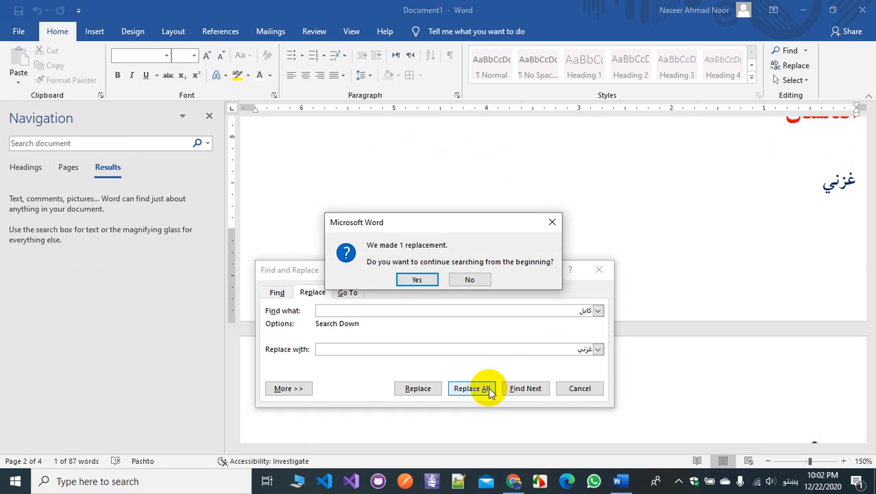
left_click(413, 280)
left_click(430, 278)
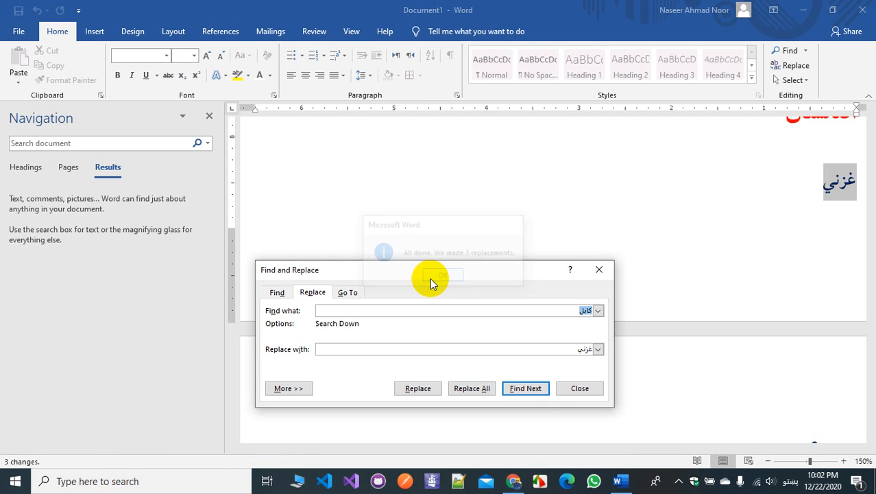
left_click(568, 389)
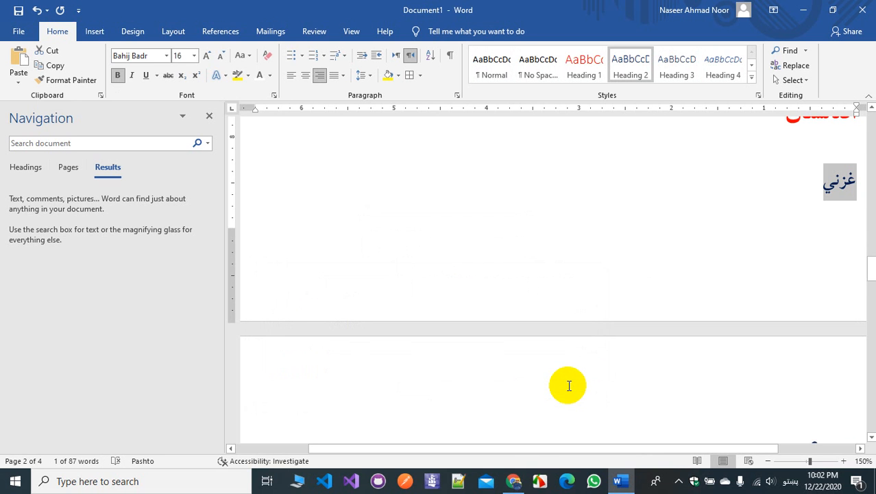
scroll(804, 245, "up", 8)
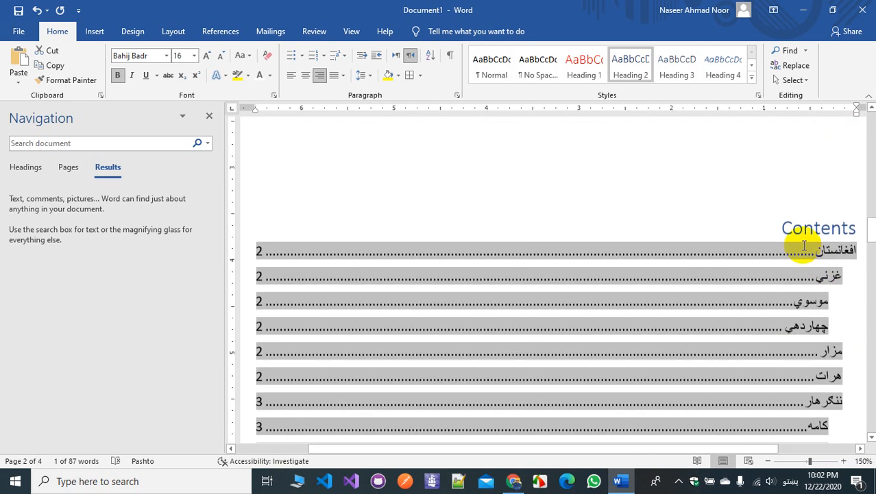
scroll(824, 294, "up", 5)
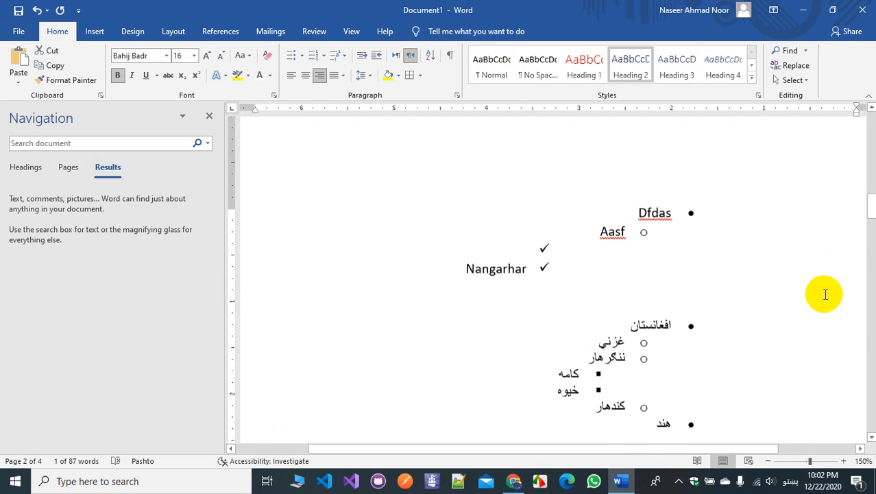
scroll(823, 293, "up", 3)
scroll(822, 291, "down", 4)
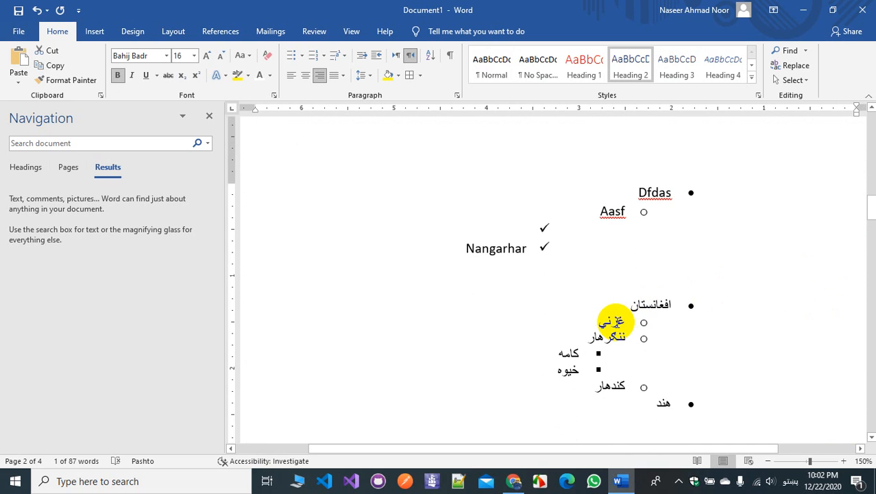
scroll(785, 365, "down", 3)
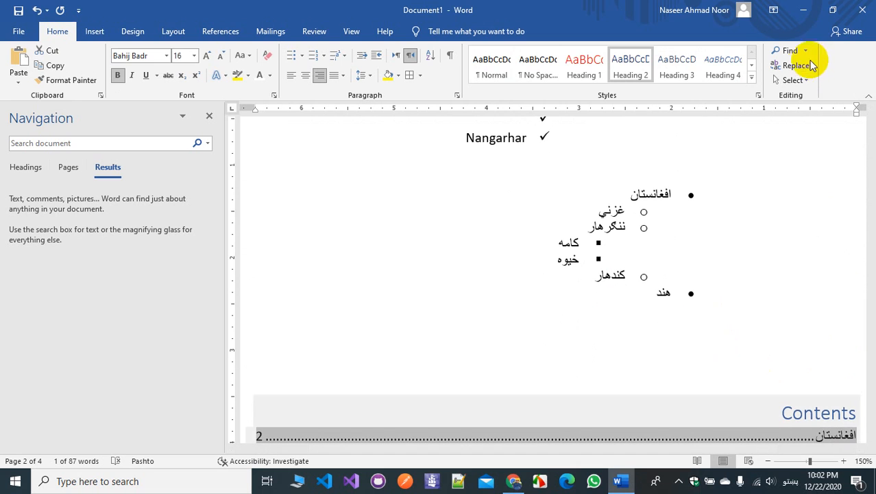
left_click(797, 66)
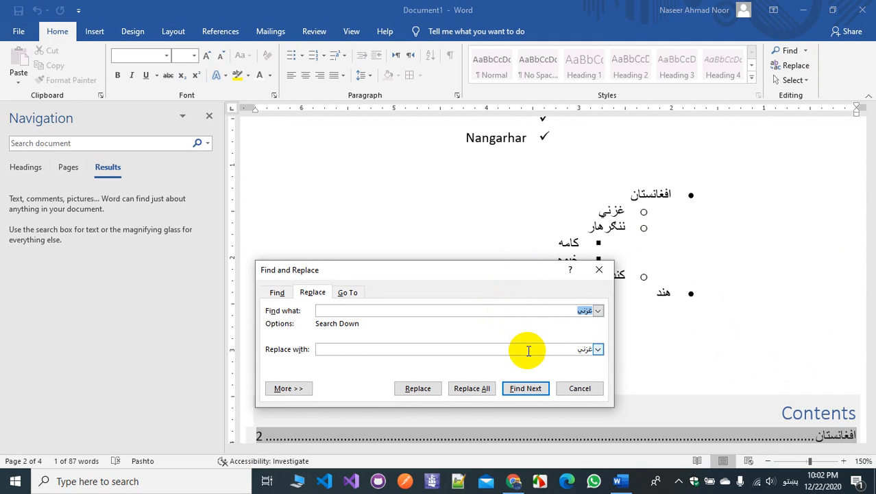
right_click(550, 348)
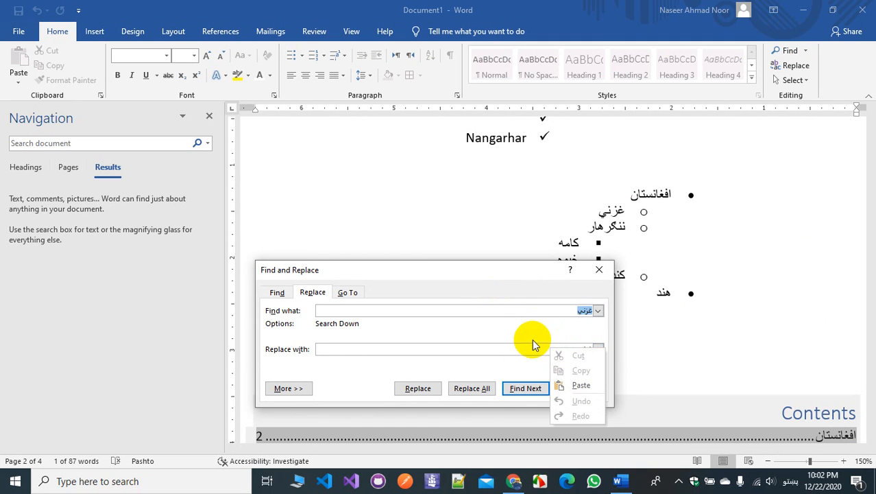
key("p")
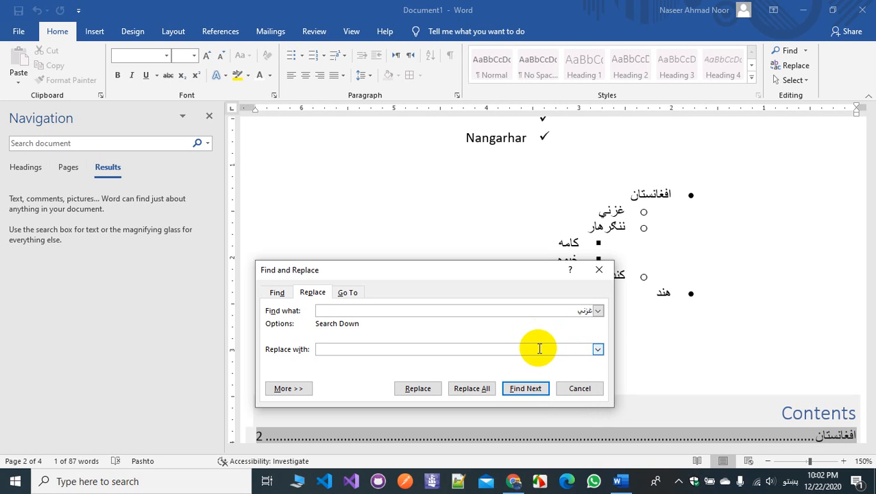
left_click(571, 386)
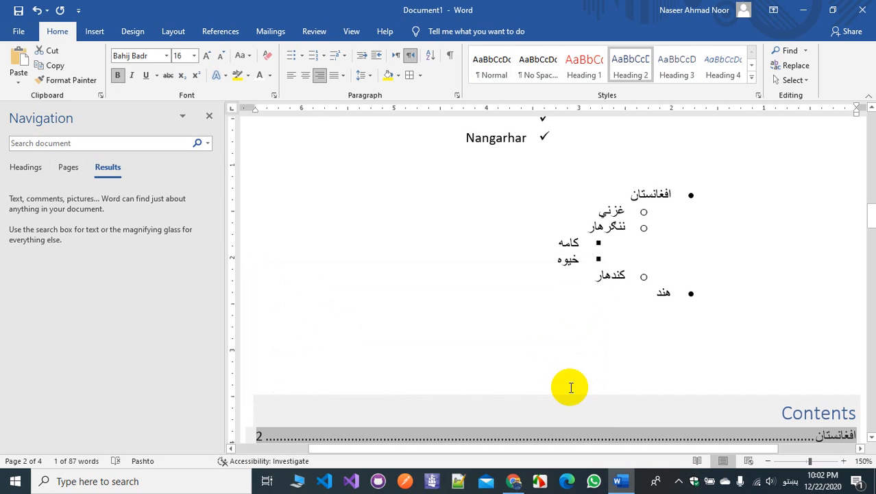
Select the entire document, then turn on object selection and select the کندهار bullet in the Pashto list.
left_click(794, 80)
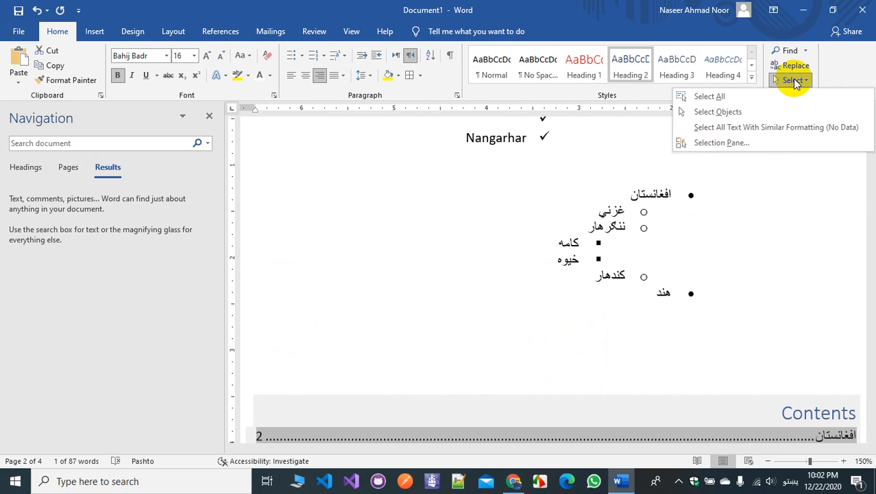
left_click(736, 97)
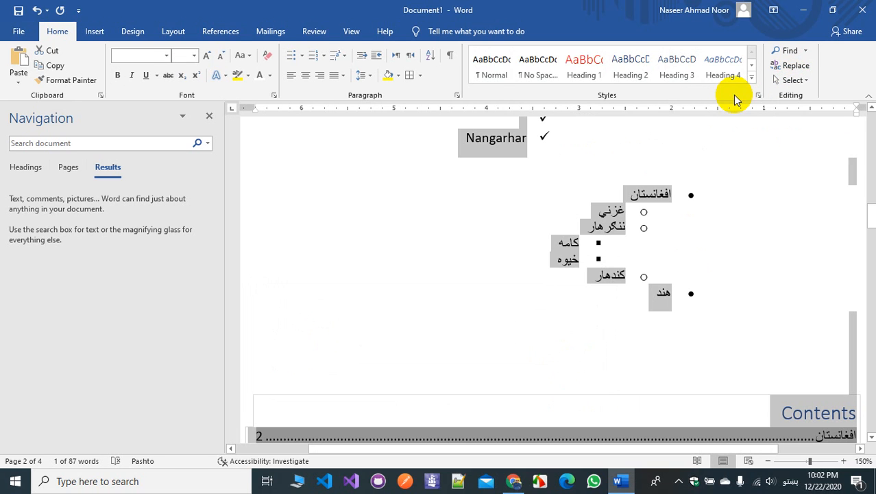
left_click(797, 81)
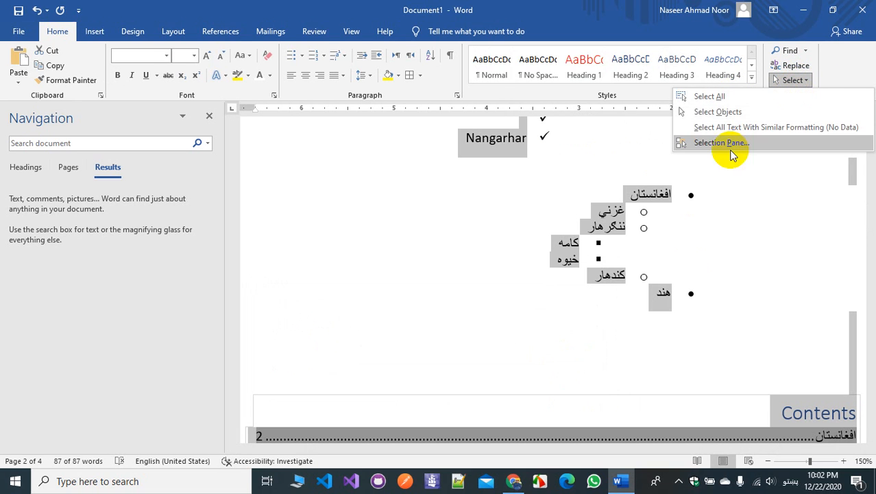
left_click(713, 114)
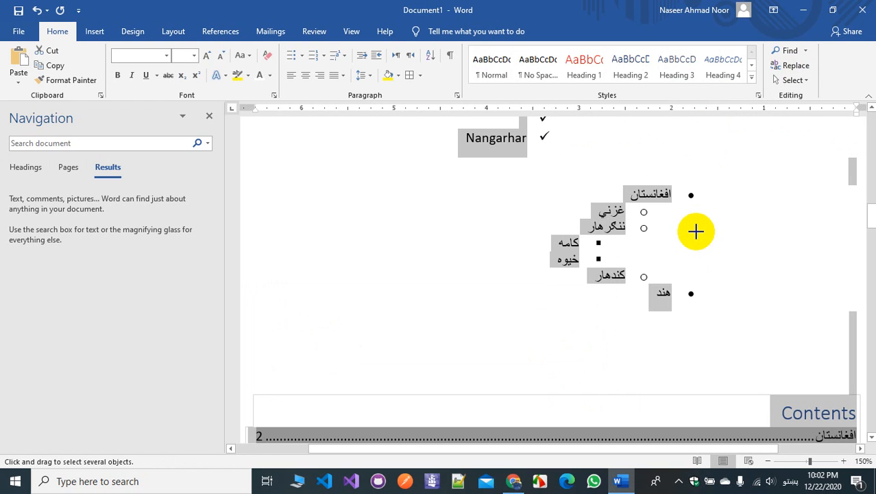
left_click(427, 282)
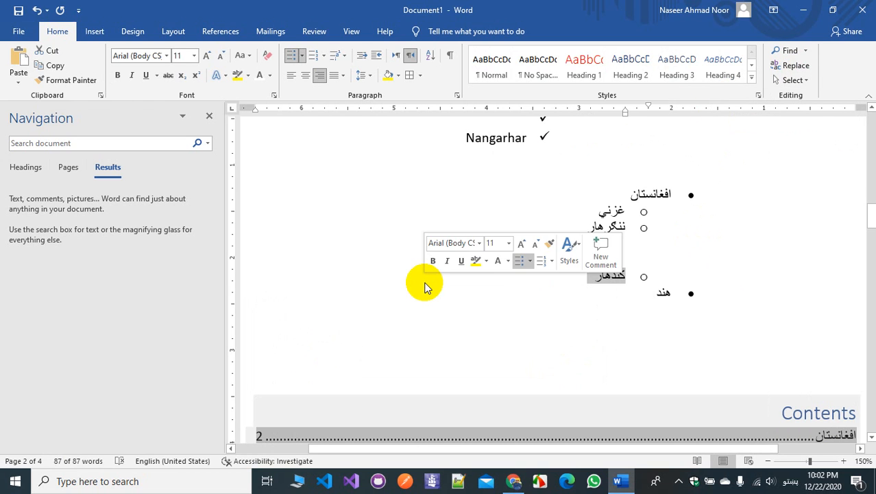
key("Down")
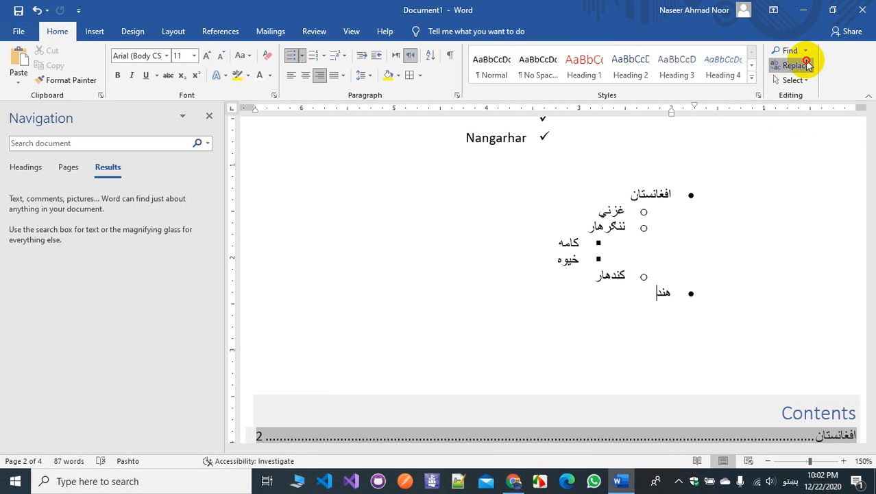
Select all text formatted like the هند bullet at the end of the Pashto list.
left_click(796, 65)
left_click(793, 79)
left_click(600, 272)
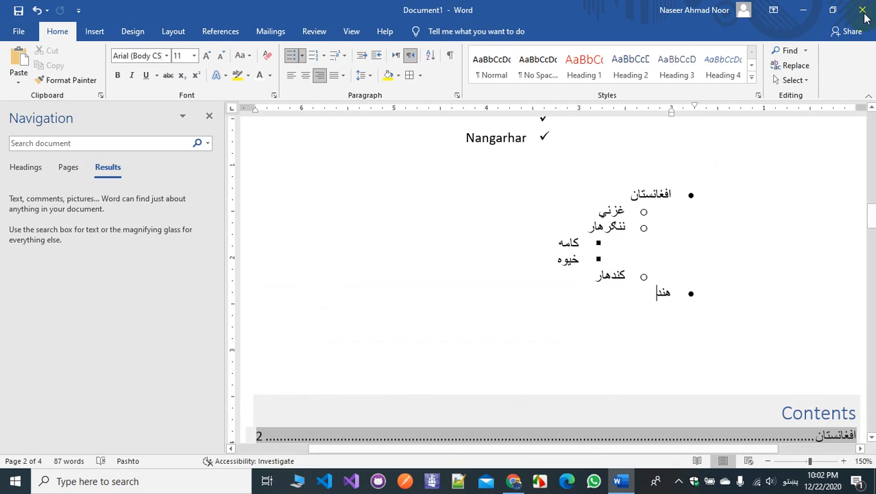
left_click(806, 80)
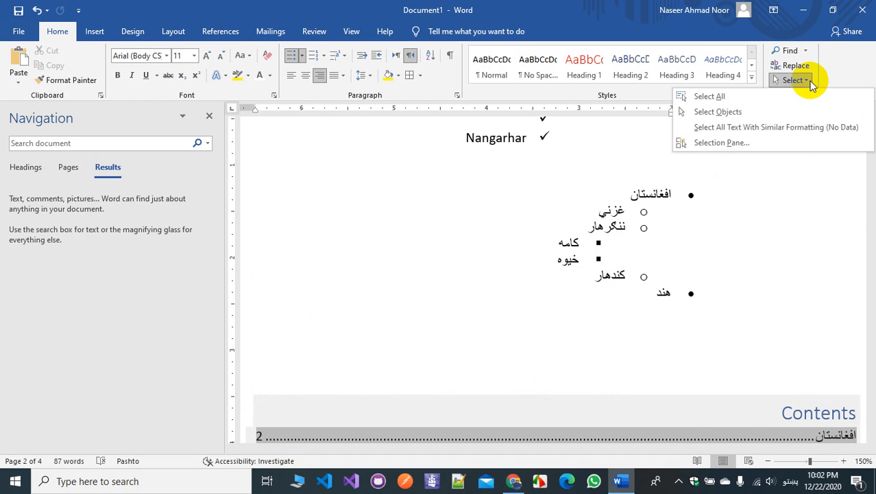
left_click(744, 130)
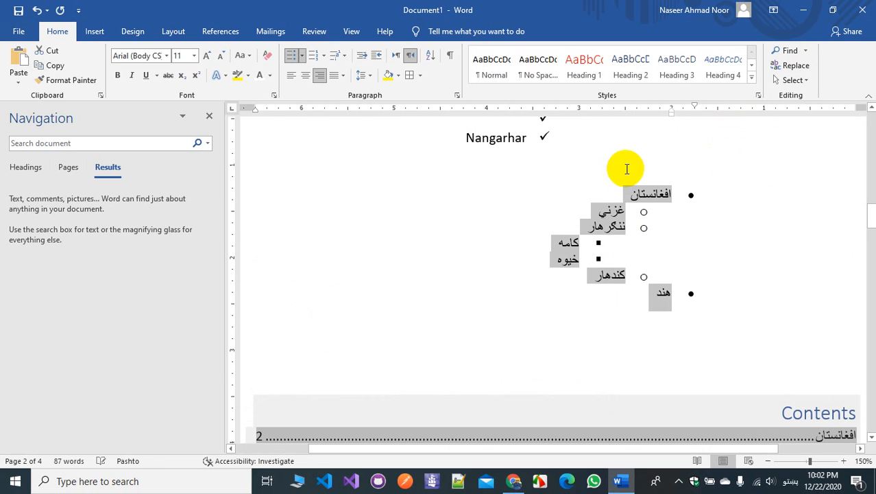
Select the افغانستان bullet and extend the selection to all text with similar formatting, then clear the selection.
scroll(629, 166, "up", 2)
double_click(650, 217)
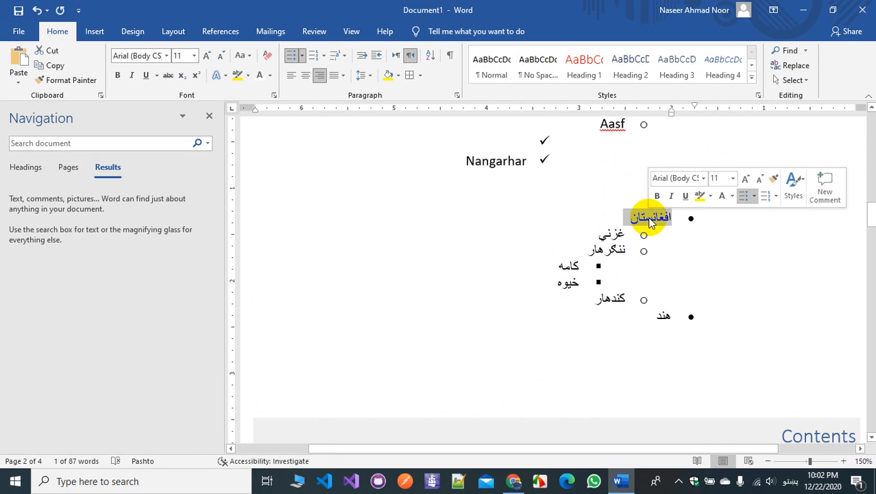
left_click(790, 79)
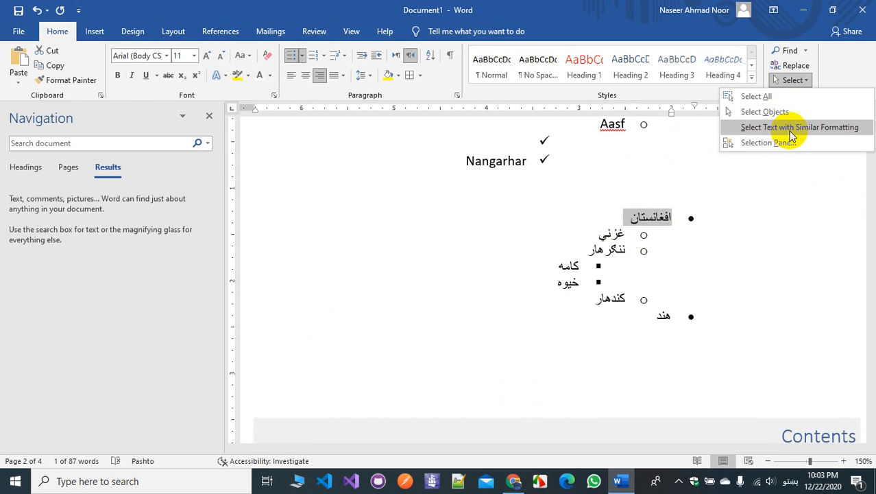
left_click(789, 127)
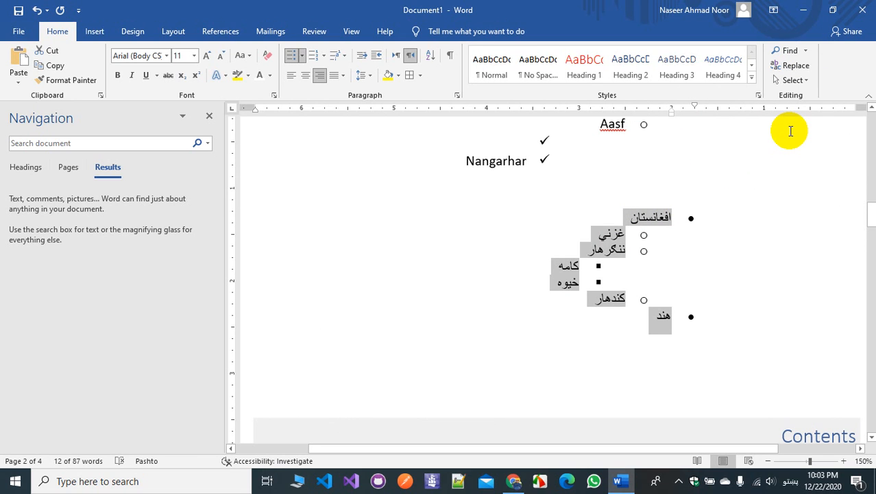
left_click(708, 156)
Reselect the افغانستان bullet together with all similarly formatted text and check the preceding pages for further matches.
triple_click(645, 218)
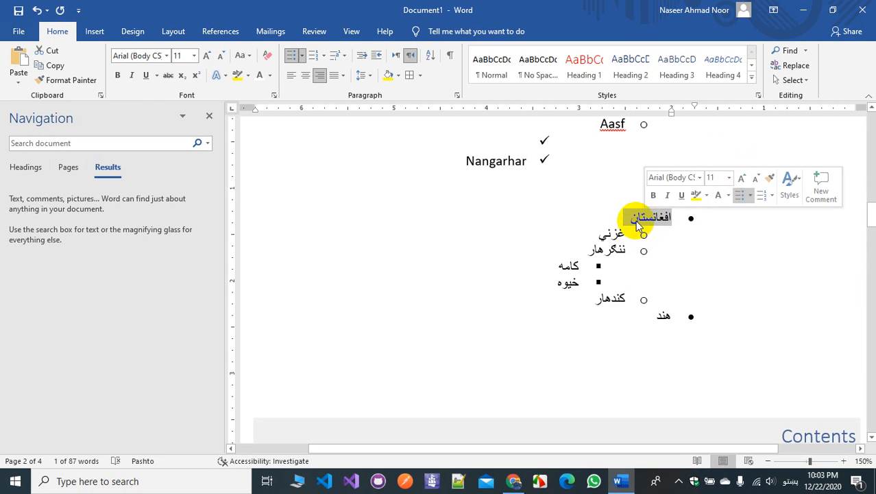
left_click(636, 220)
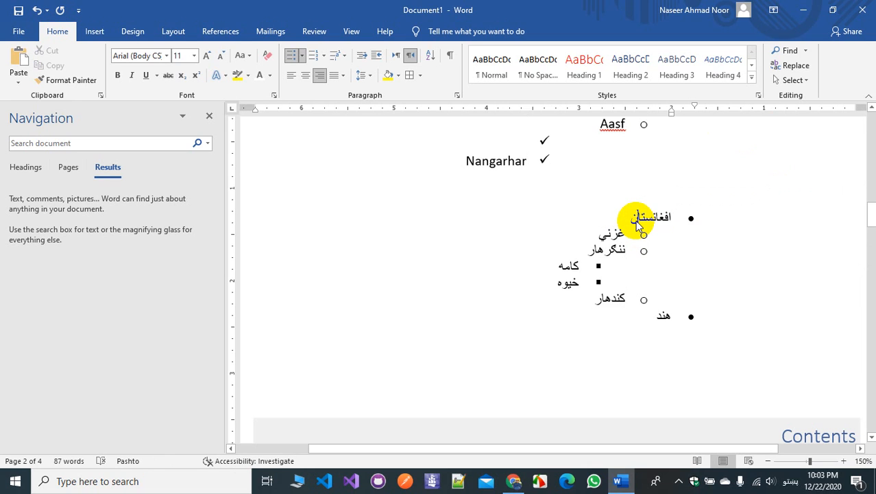
double_click(655, 215)
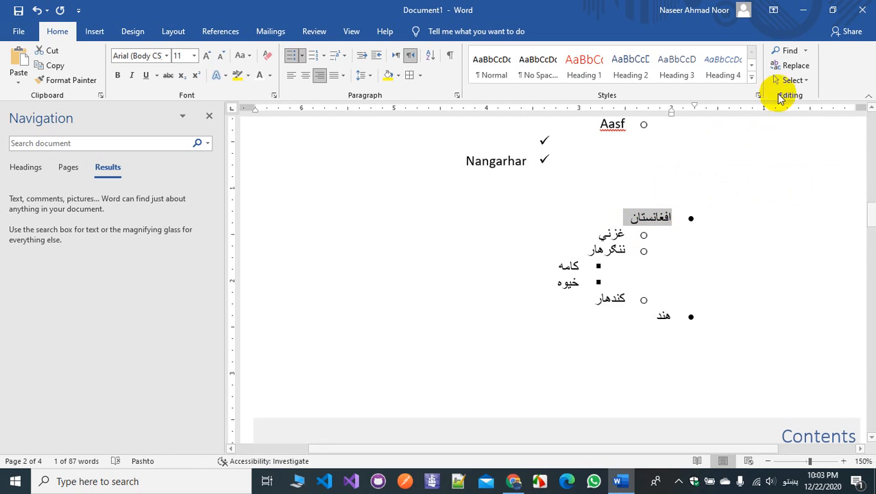
left_click(793, 80)
left_click(796, 126)
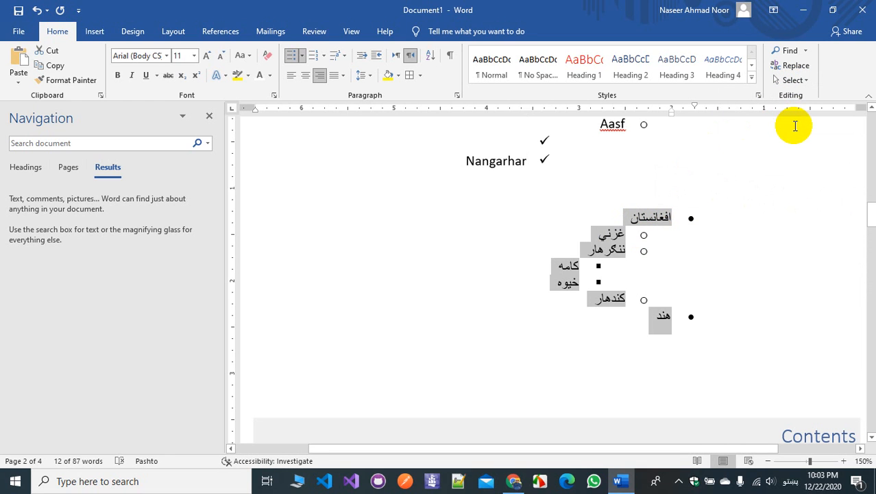
scroll(720, 203, "up", 4)
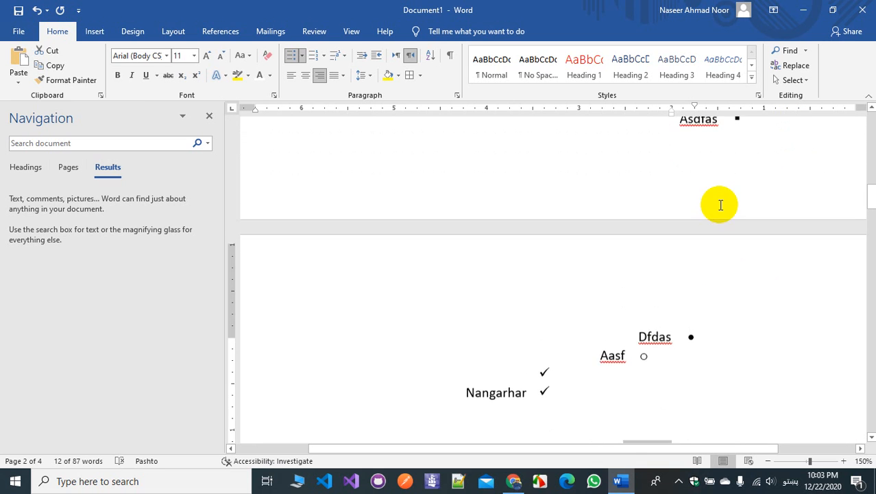
scroll(661, 264, "up", 8)
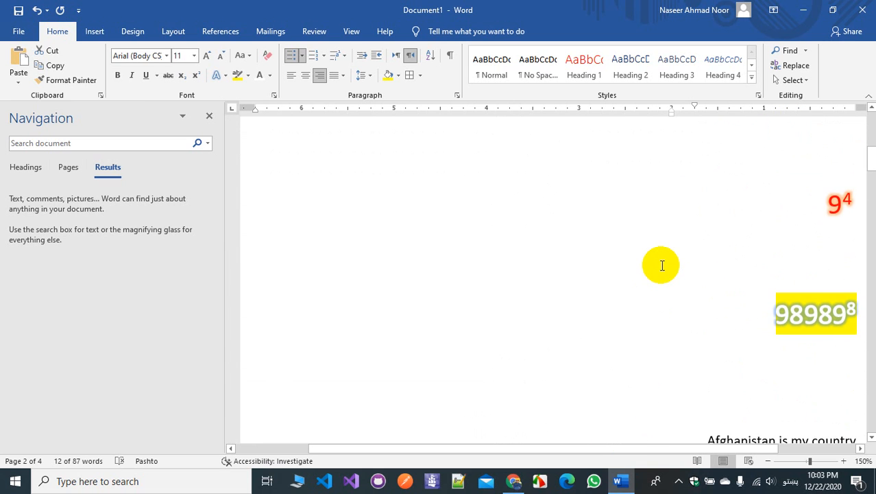
scroll(675, 285, "up", 1)
Select the large highlighted word Microsoft on the first page and all text with similar formatting.
left_click(550, 249)
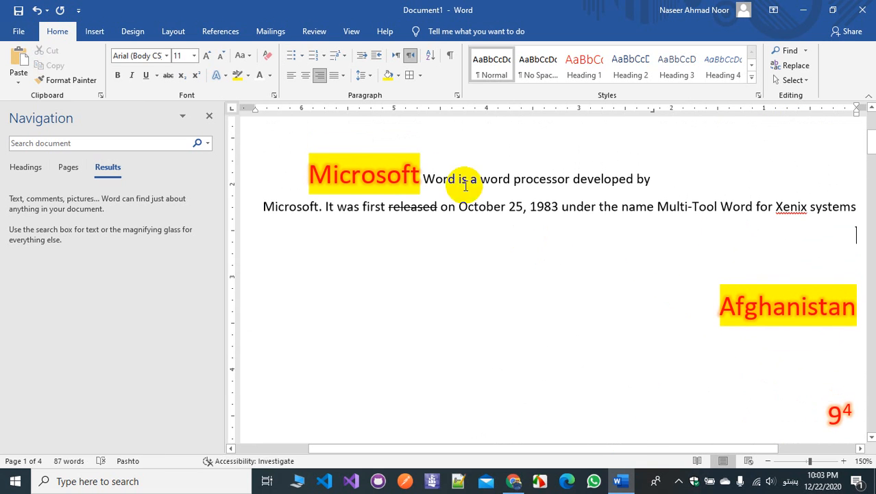
left_click(414, 177)
double_click(414, 177)
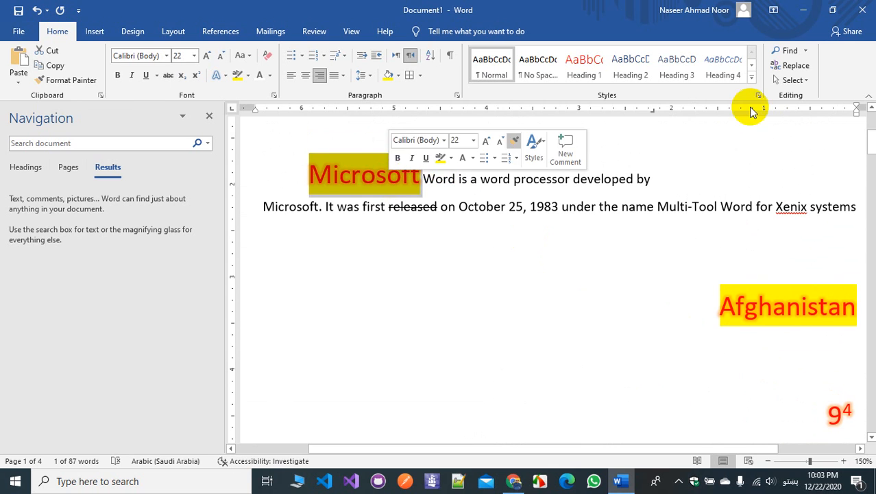
left_click(808, 80)
left_click(760, 112)
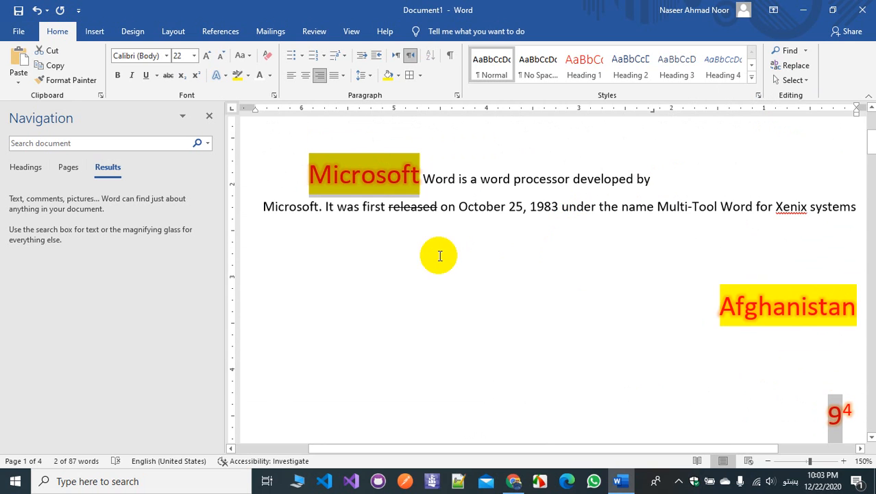
Select the red 9⁴ paragraph below Afghanistan and all text with similar formatting, then check the matches above it.
left_click(390, 209)
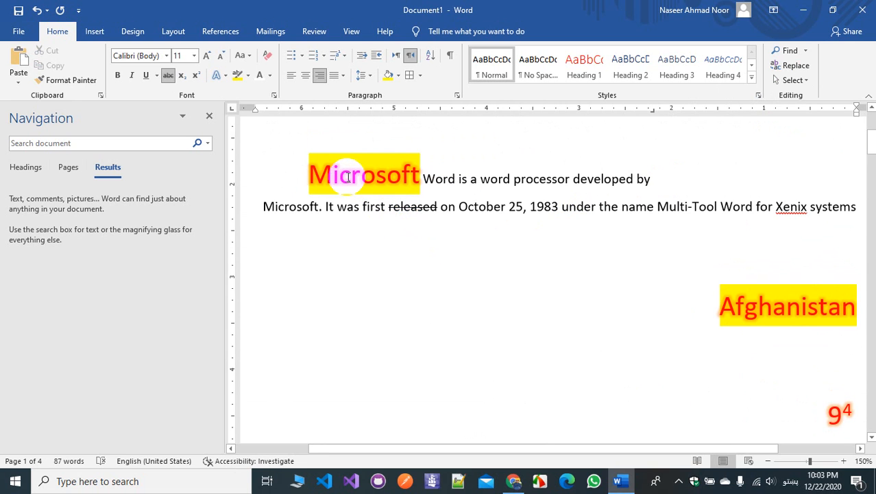
left_click_drag(333, 175, 420, 177)
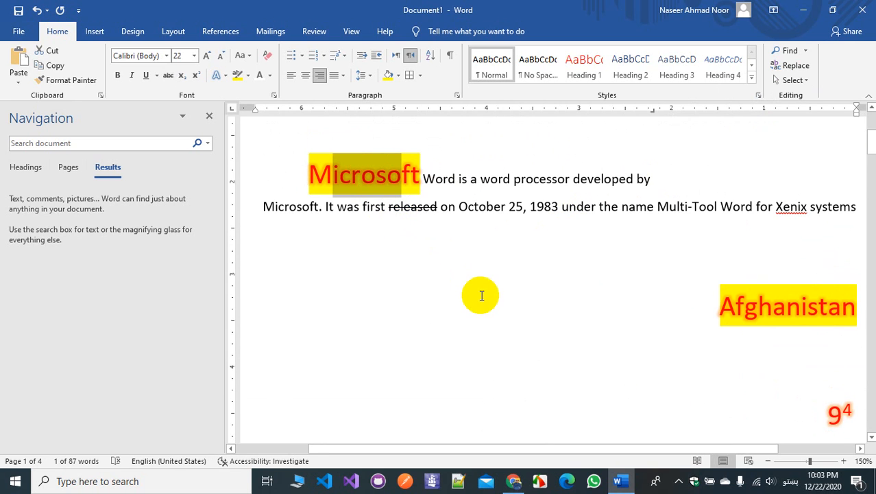
scroll(480, 295, "down", 5)
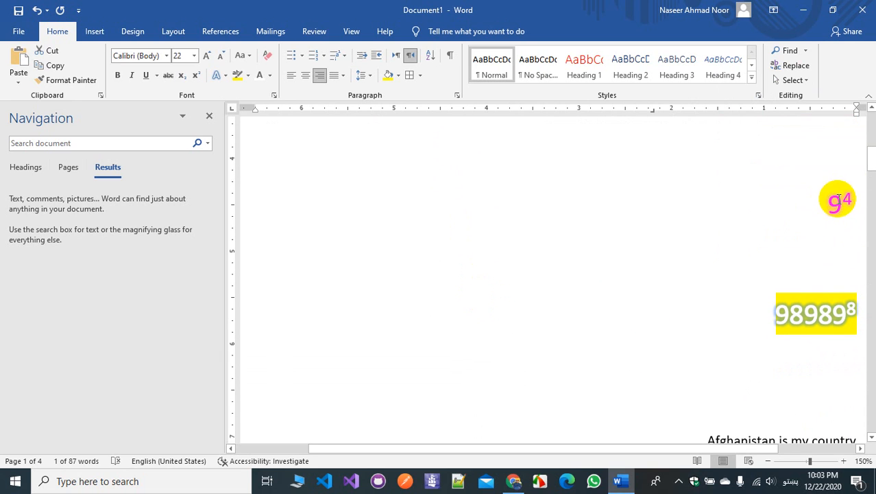
double_click(834, 209)
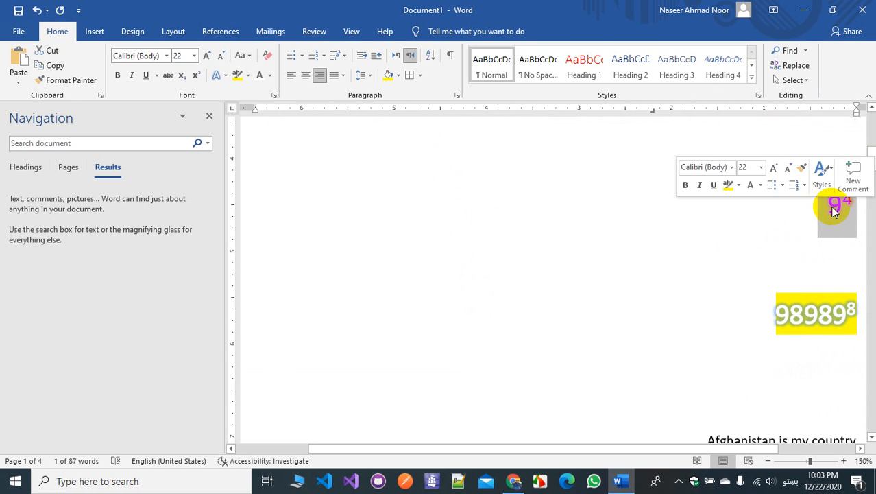
left_click(793, 79)
left_click(777, 128)
scroll(686, 206, "up", 4)
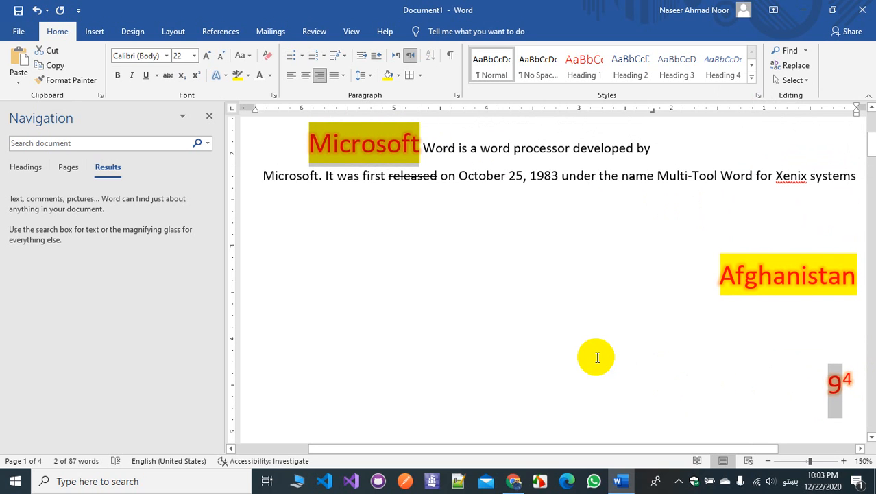
Clear the text selection, show the Selection pane and find the picture near the start of the document.
left_click(591, 356)
scroll(653, 370, "down", 1)
scroll(653, 371, "down", 1)
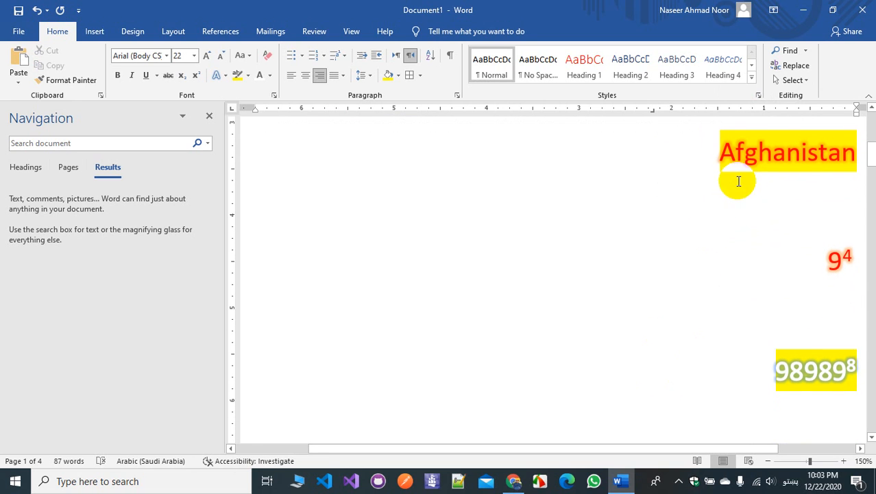
left_click(790, 80)
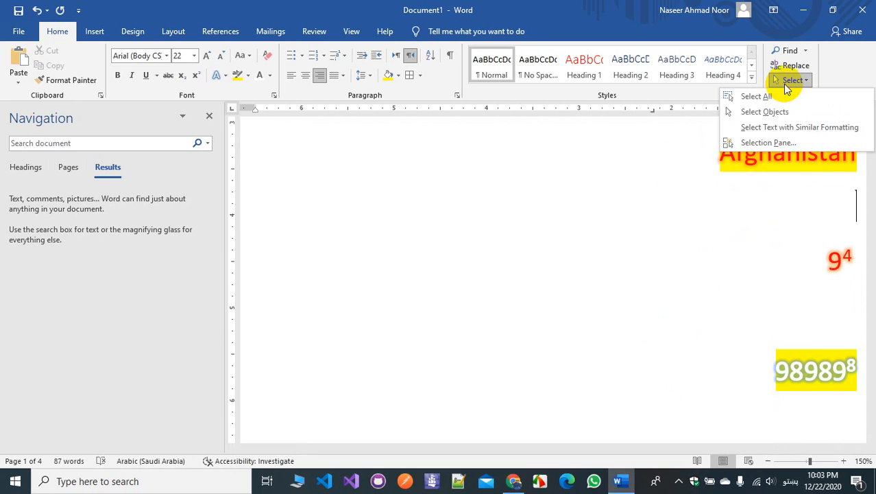
left_click(767, 143)
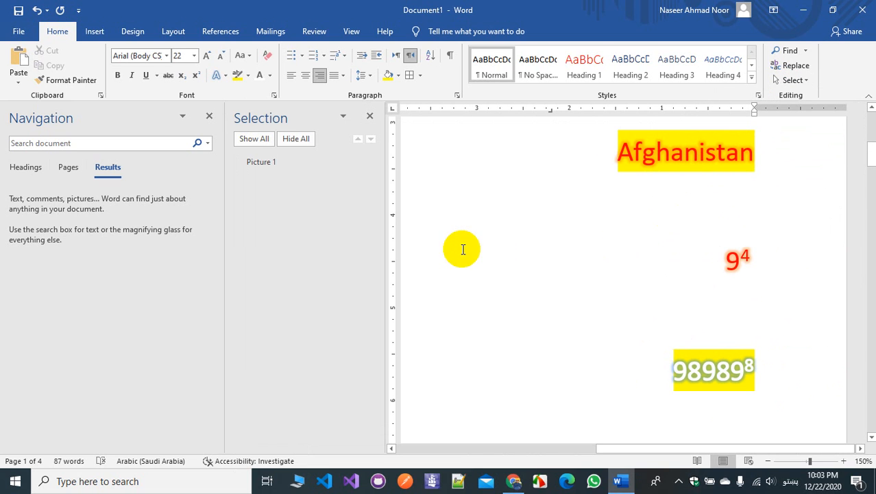
scroll(674, 293, "down", 1)
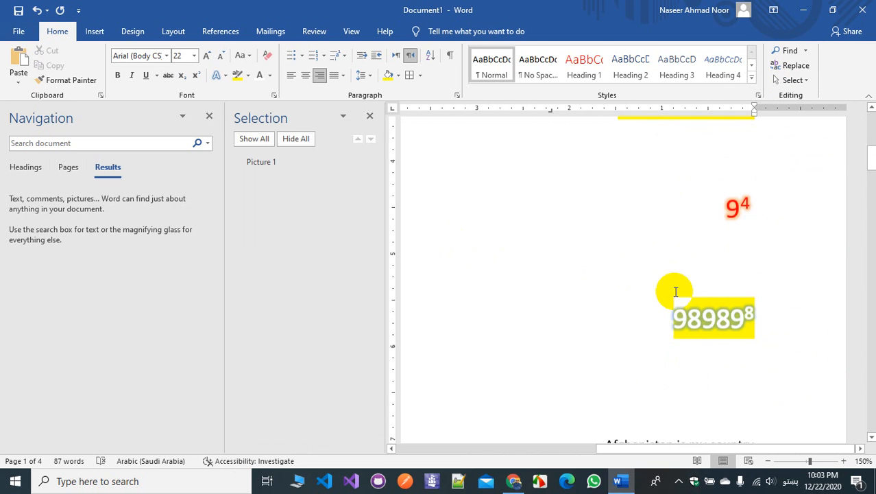
scroll(675, 293, "up", 5)
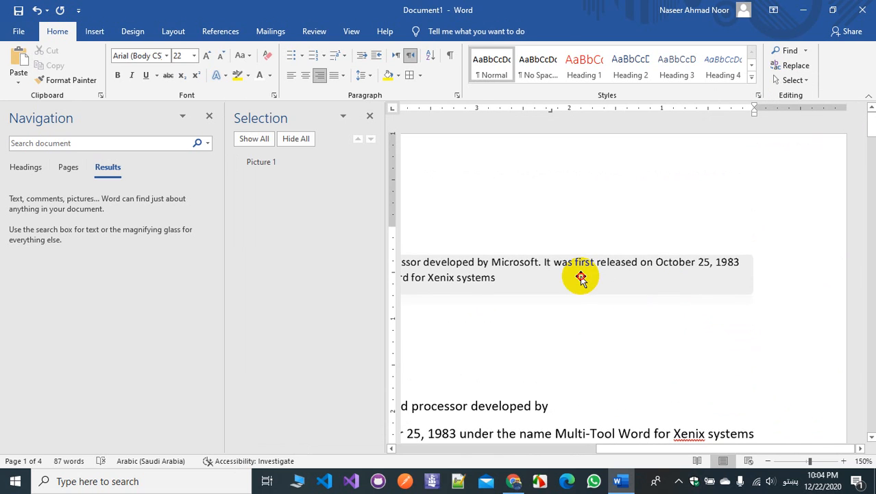
Select the picture to check its Selection pane entry, and draw a rectangle about 2.01" wide and 1.04" high above it.
left_click(580, 276)
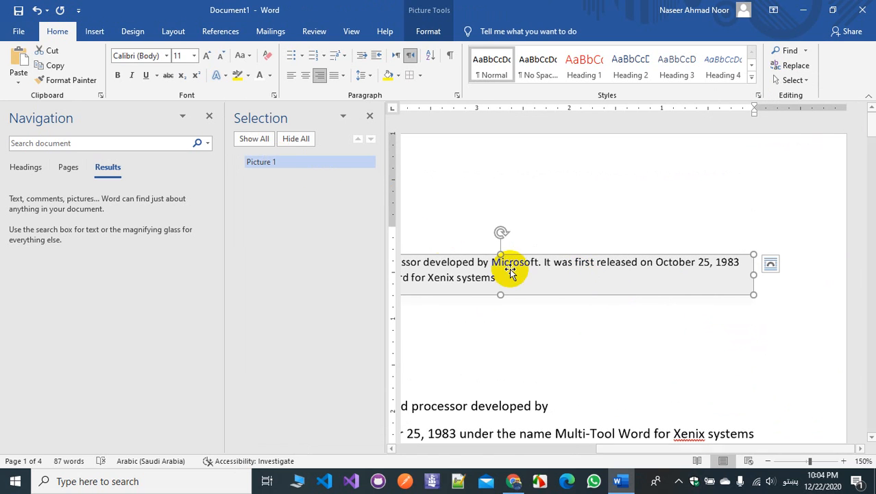
left_click(597, 329)
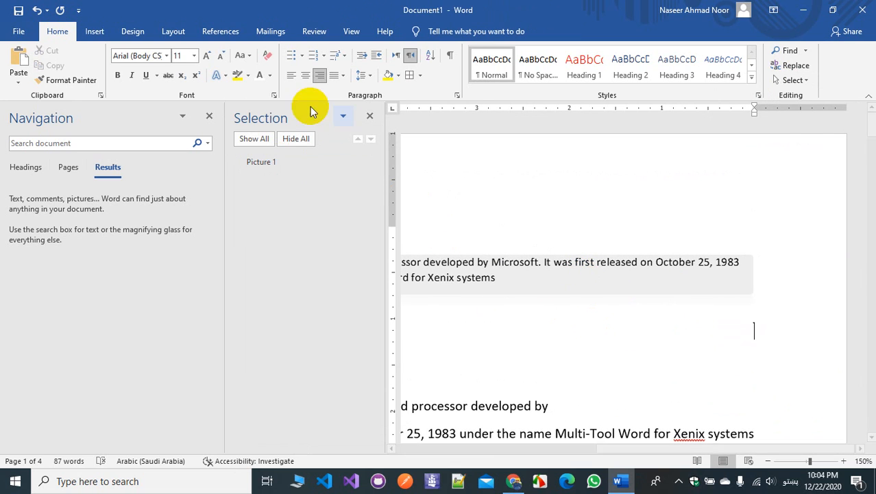
left_click(92, 32)
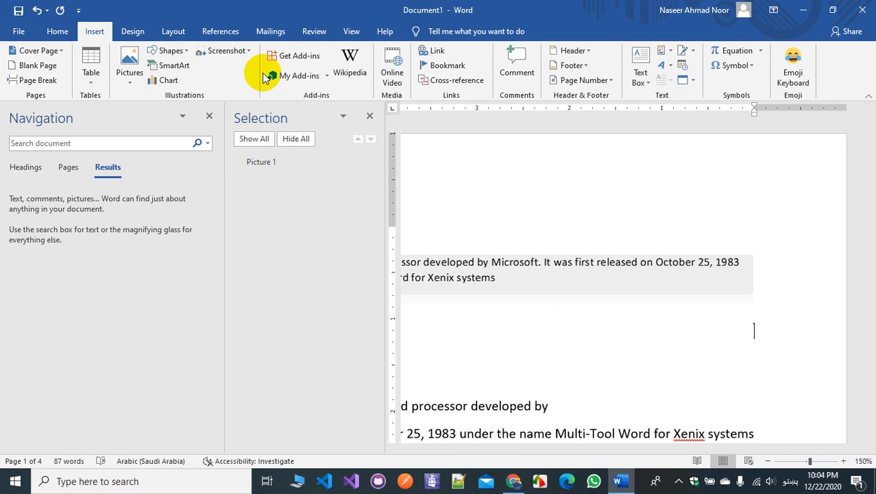
left_click(171, 50)
left_click(192, 81)
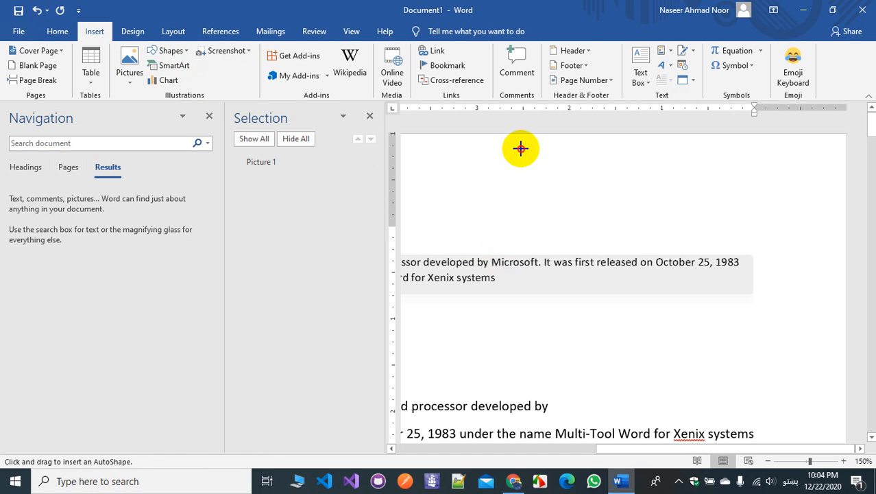
left_click_drag(520, 148, 707, 244)
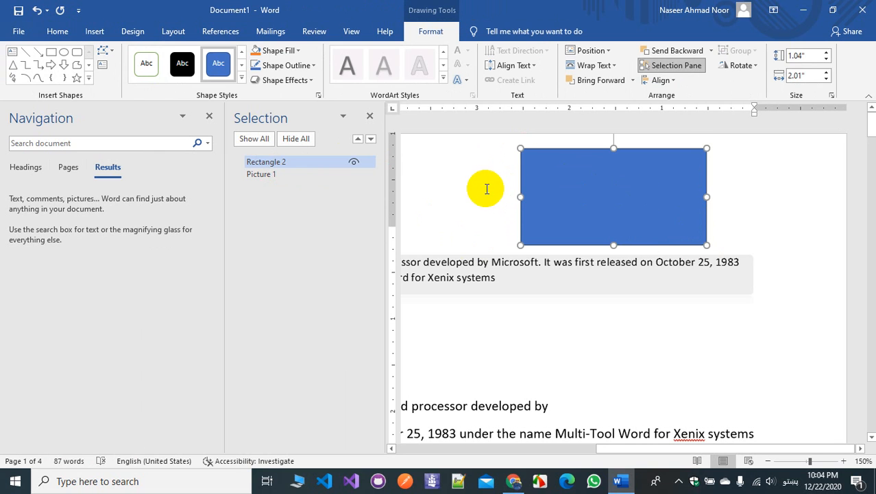
left_click(508, 162)
left_click(793, 80)
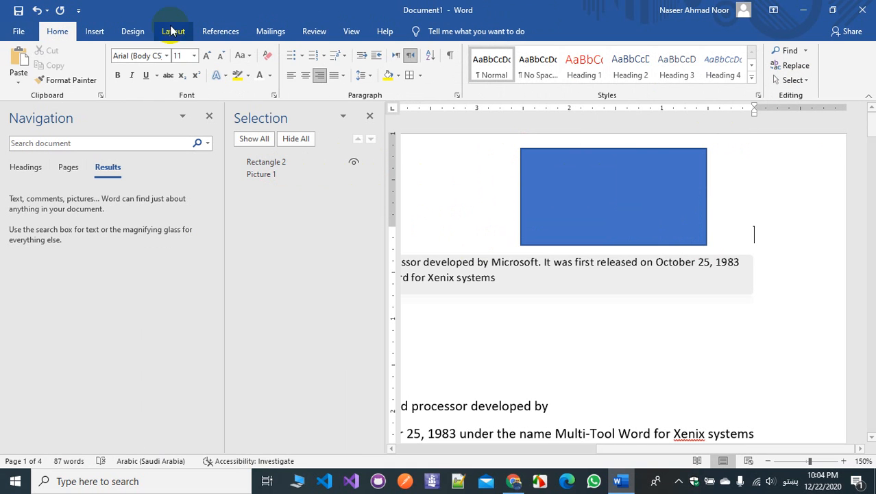
Draw an arc about 1.44" wide and 1.01" high below the picture and close the Selection pane.
left_click(96, 31)
left_click(158, 51)
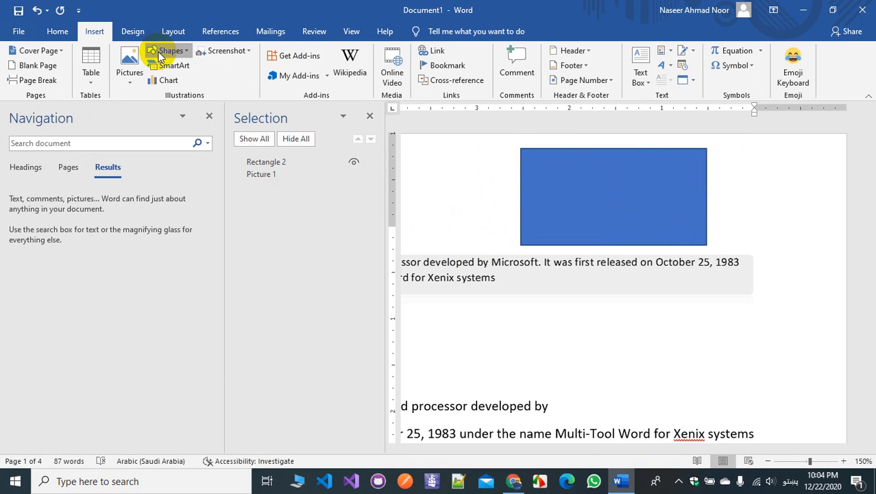
left_click(166, 99)
left_click_drag(545, 316, 679, 410)
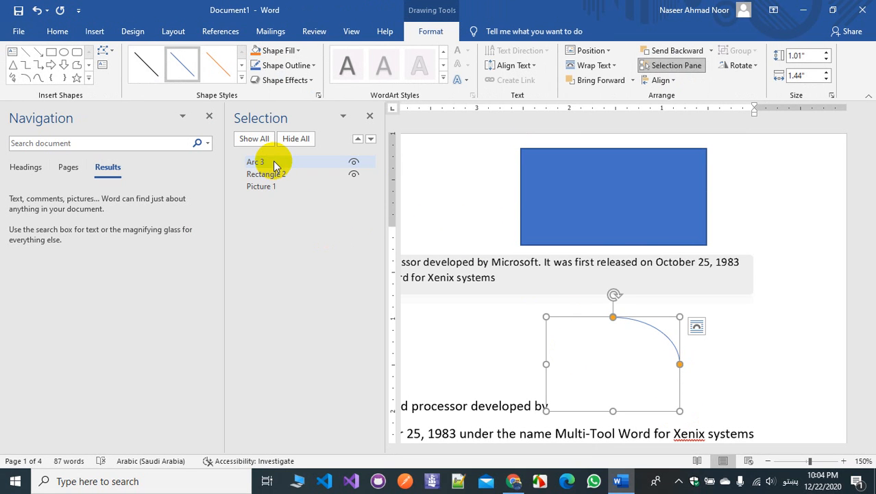
left_click(499, 334)
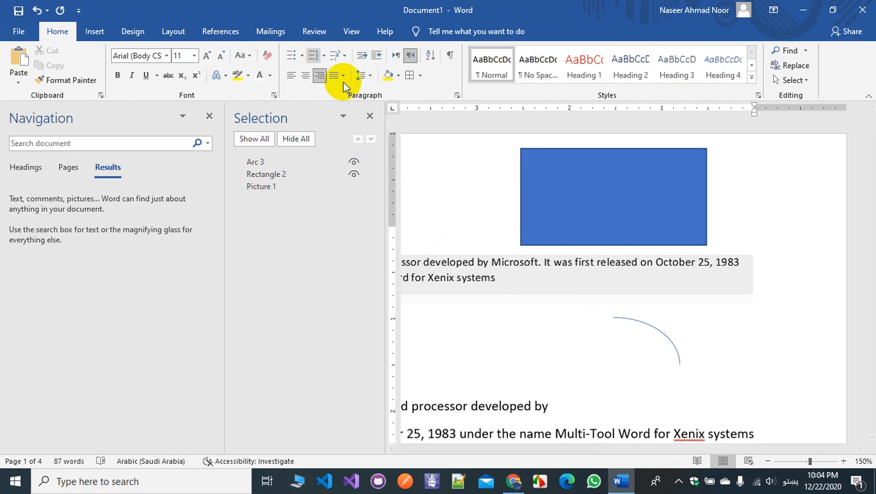
left_click(370, 116)
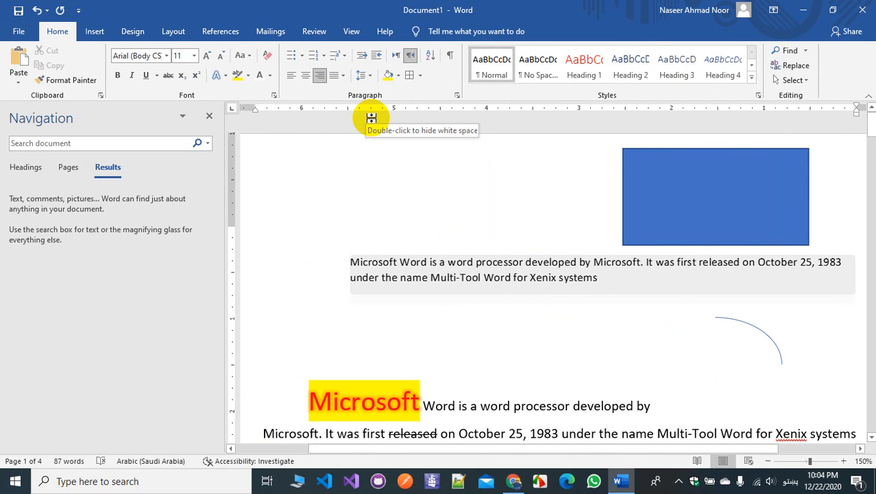